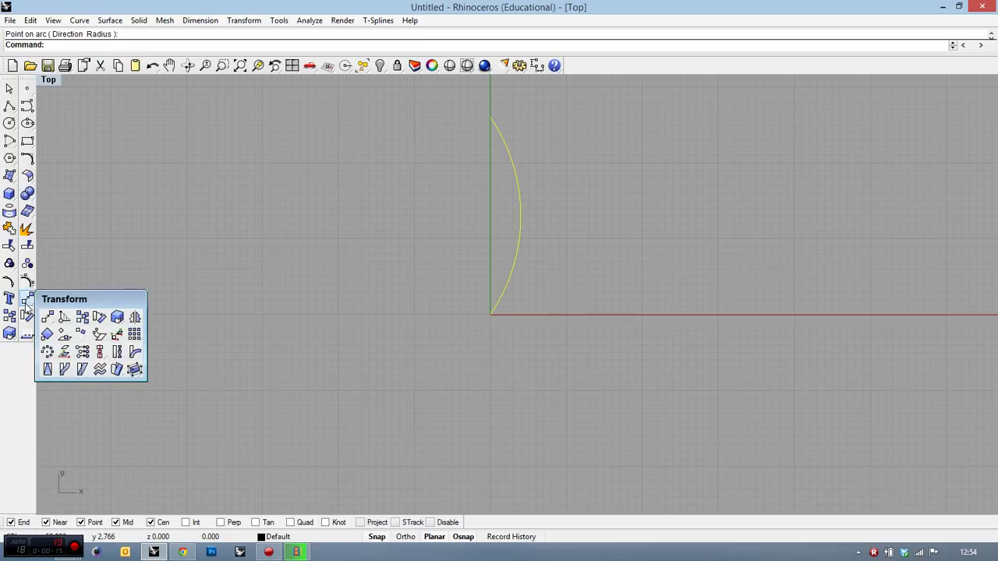
- Polar array the selected arc around the origin with 10 items over 360 degrees
{"action": "left_click", "coordinate": [46, 337]}
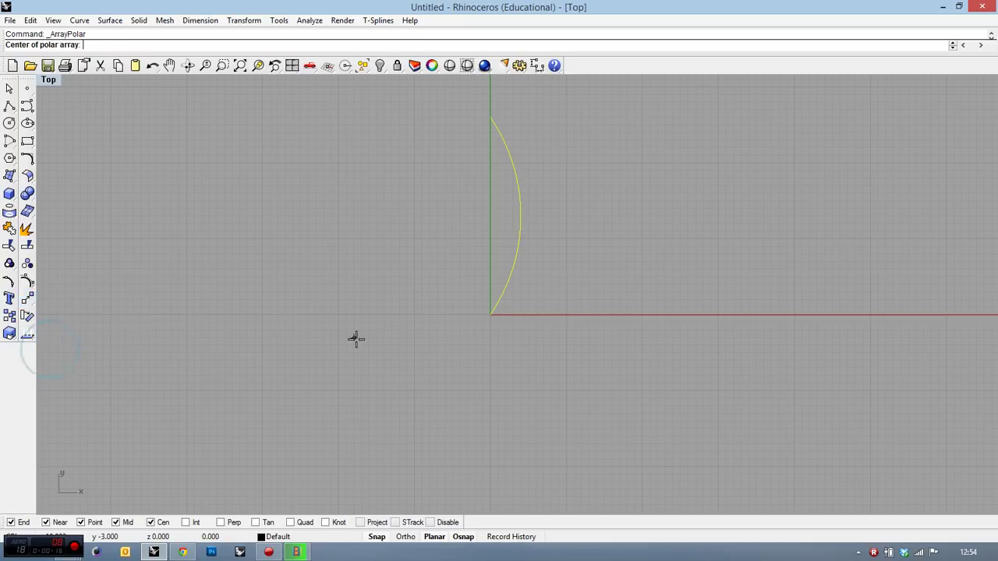
{"action": "left_click", "coordinate": [495, 316]}
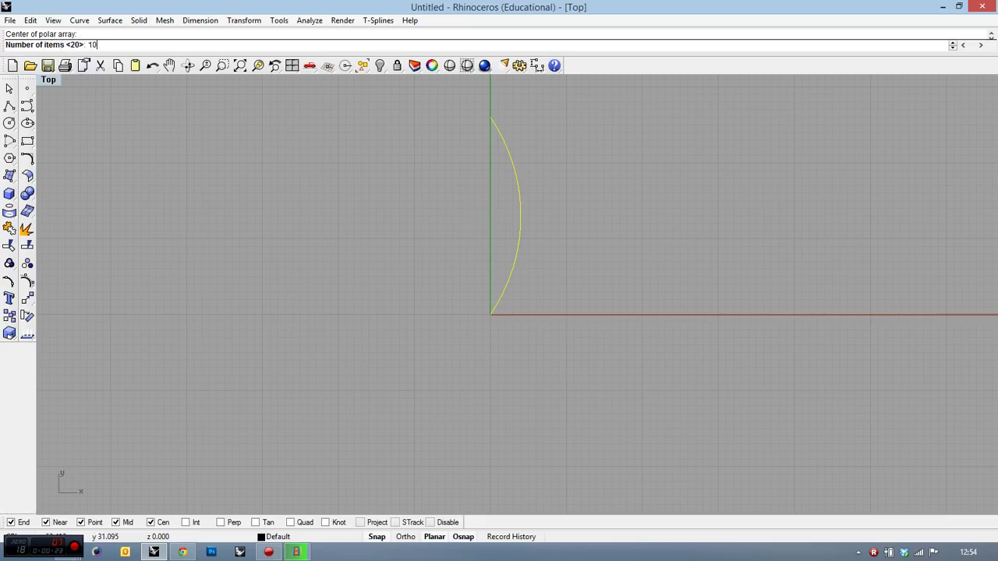
{"action": "type", "text": "10"}
{"action": "key", "text": "Return"}
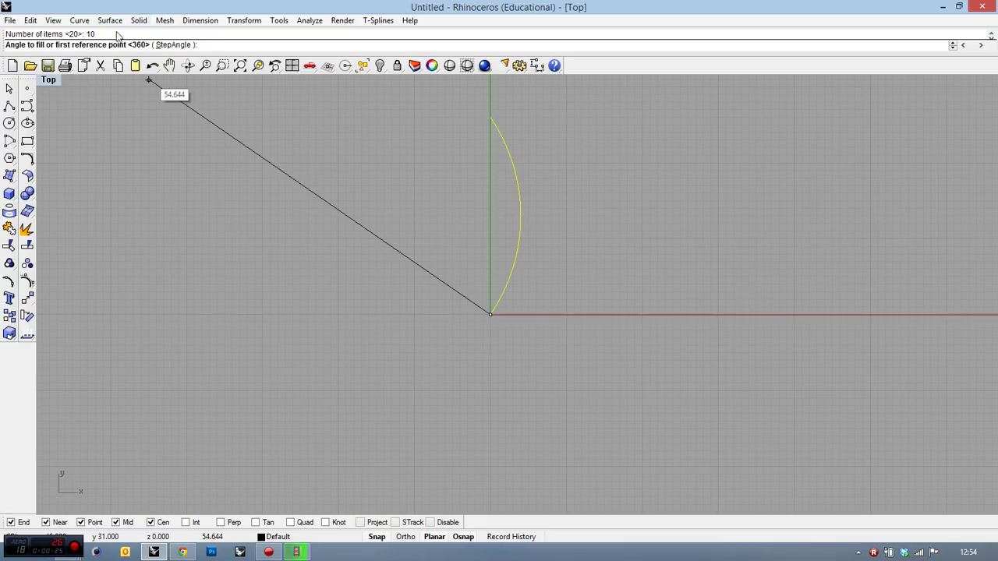
{"action": "type", "text": "360"}
{"action": "key", "text": "Return"}
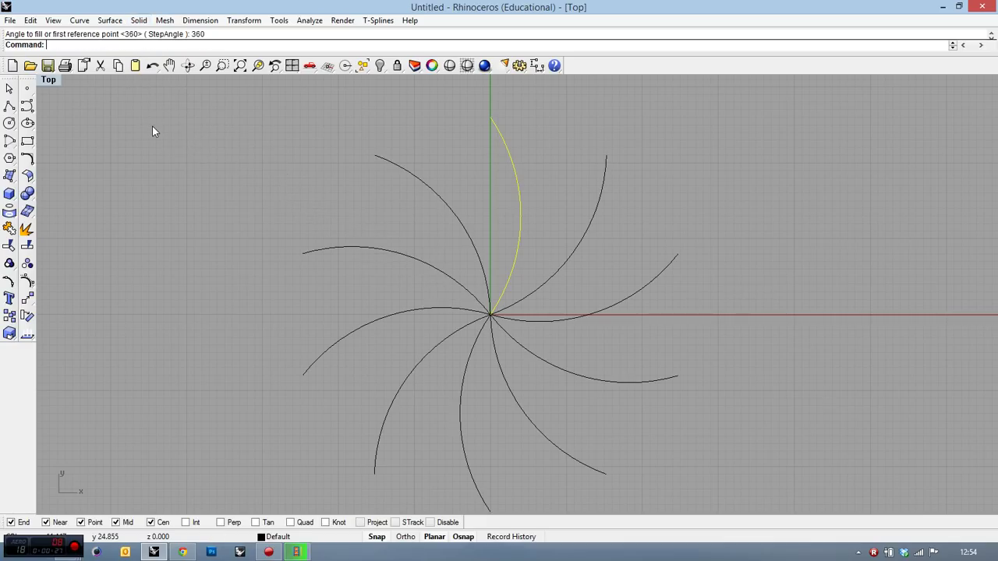
- Draw two circles centred on the origin, one of radius 26 through the arcs' outer ends and one of radius about 21.5
{"action": "scroll", "coordinate": [430, 278], "scroll_direction": "down", "scroll_amount": 2}
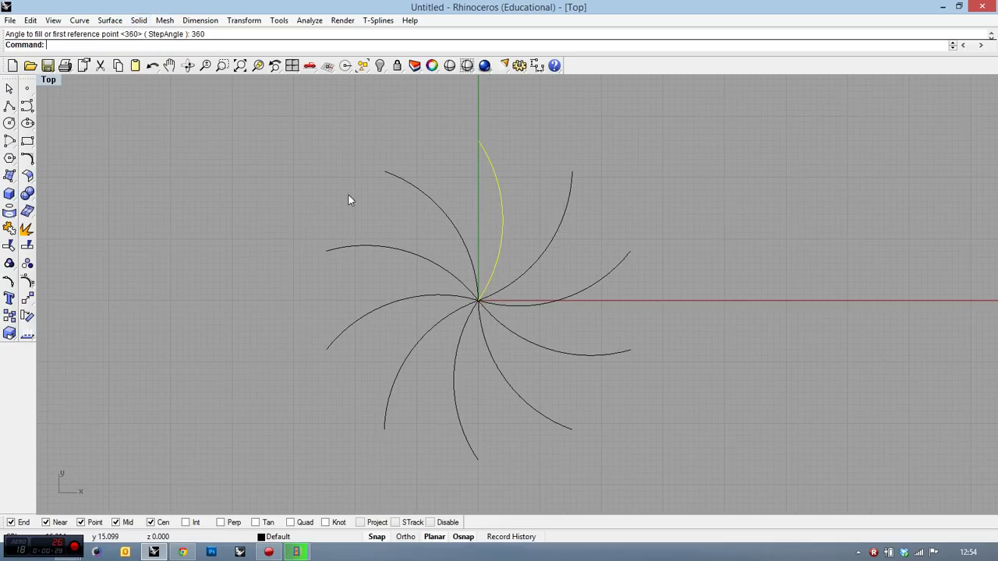
{"action": "left_click", "coordinate": [9, 123]}
{"action": "left_click", "coordinate": [477, 302]}
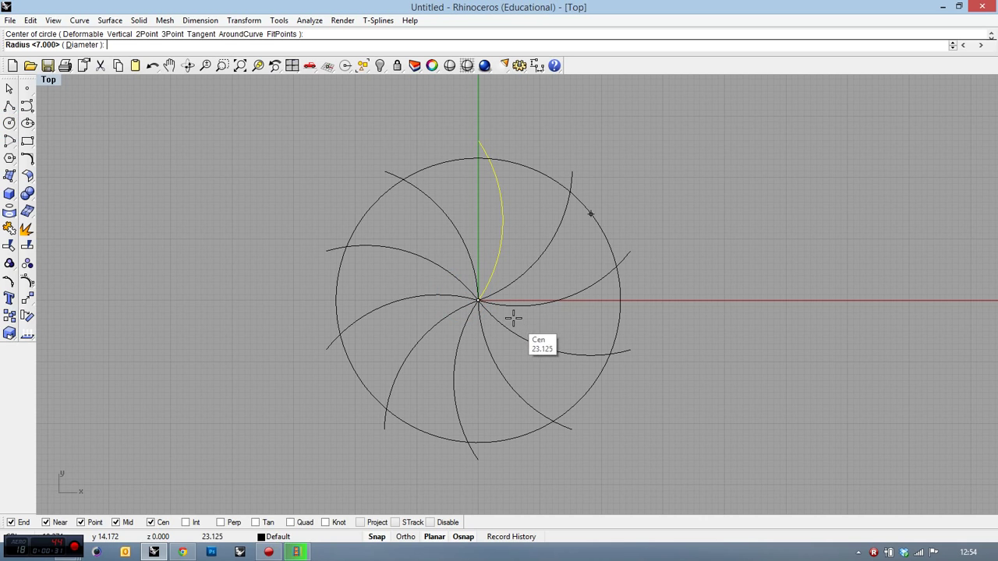
{"action": "left_click", "coordinate": [574, 173]}
{"action": "key", "text": "Return"}
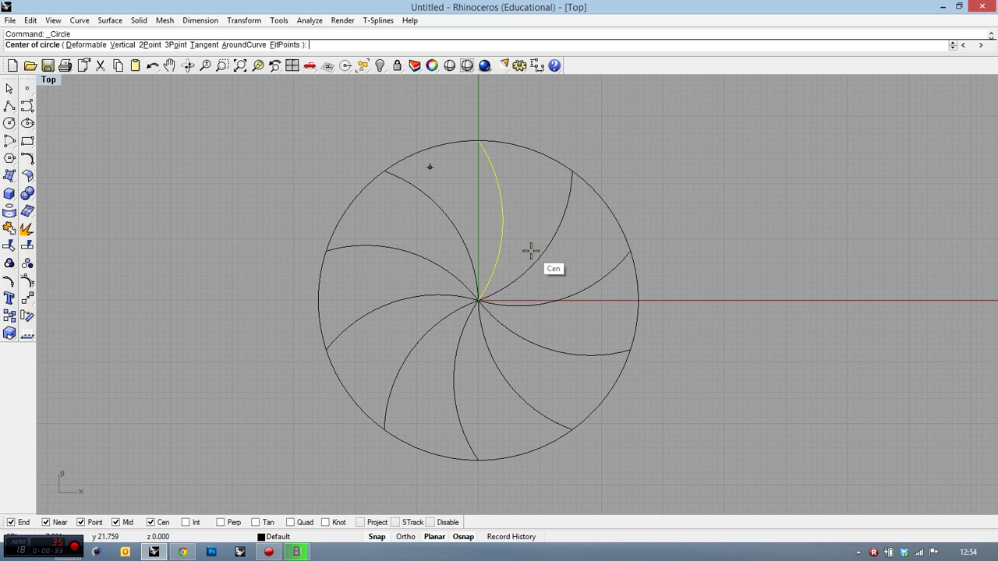
{"action": "left_click", "coordinate": [478, 301]}
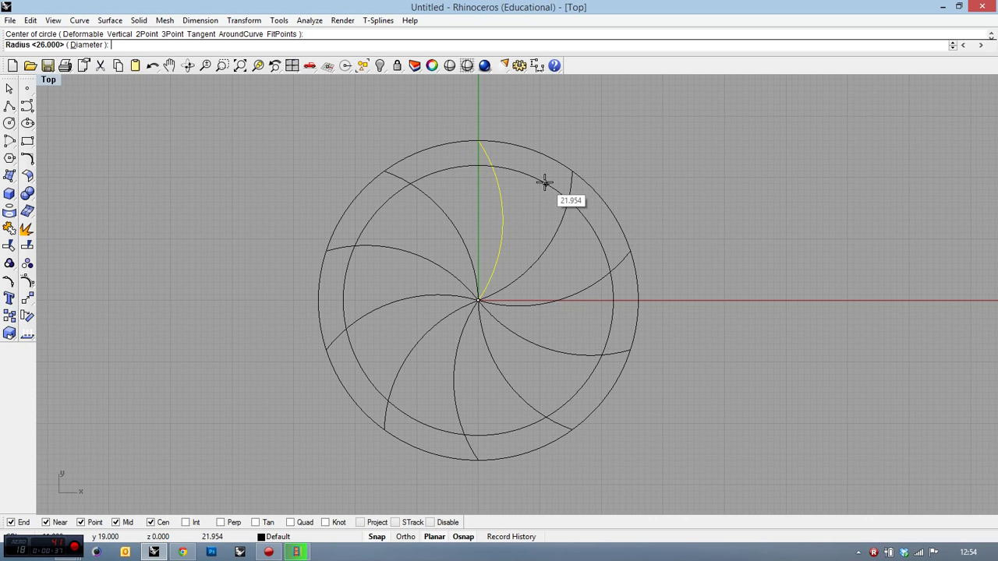
{"action": "left_click", "coordinate": [539, 186]}
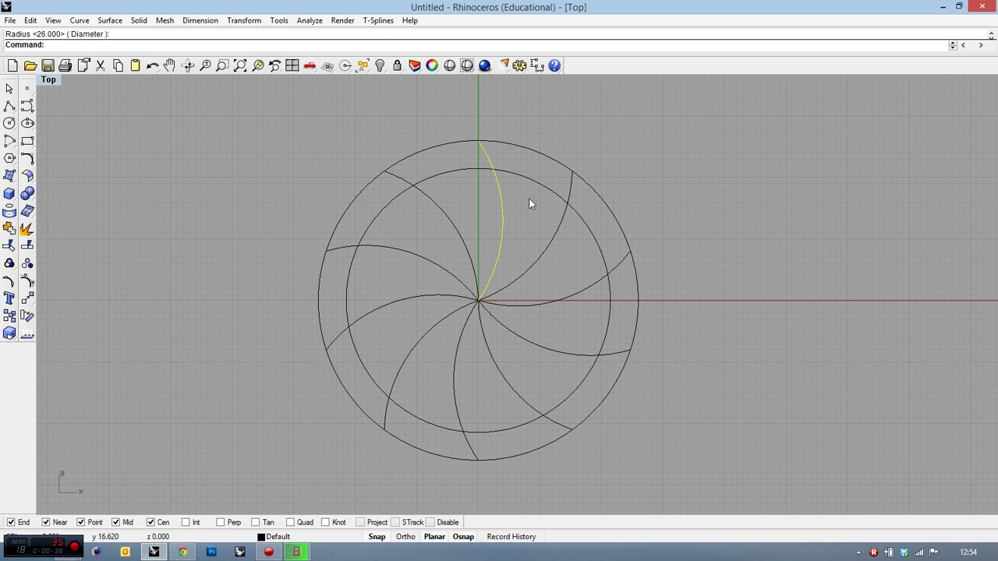
- Deselect the arc and draw a hub circle of radius about 9.2 centred on the origin
{"action": "left_click", "coordinate": [706, 245]}
{"action": "scroll", "coordinate": [482, 165], "scroll_direction": "down", "scroll_amount": 2}
{"action": "scroll", "coordinate": [530, 238], "scroll_direction": "up", "scroll_amount": 2}
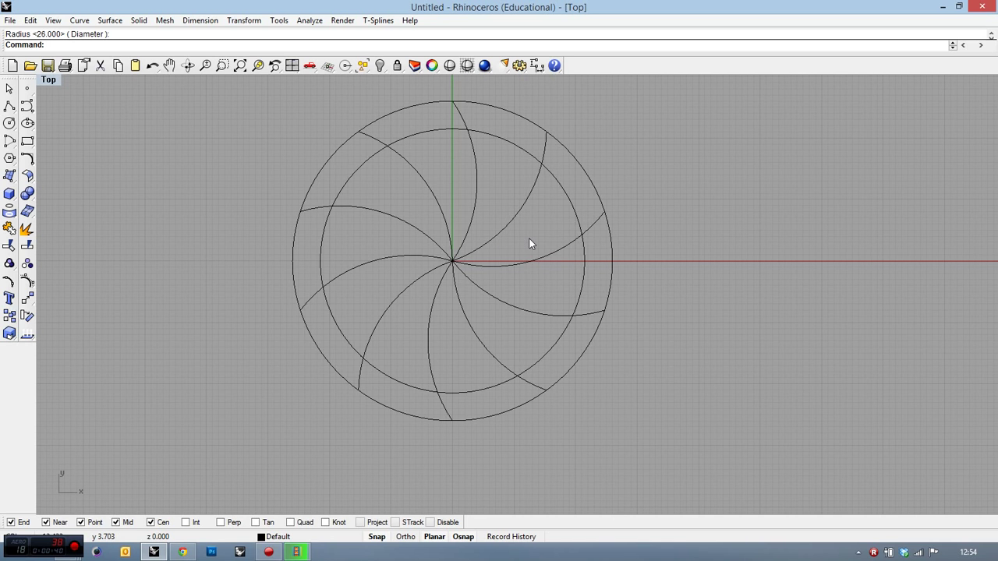
{"action": "scroll", "coordinate": [477, 262], "scroll_direction": "down", "scroll_amount": 1}
{"action": "key", "text": "Return"}
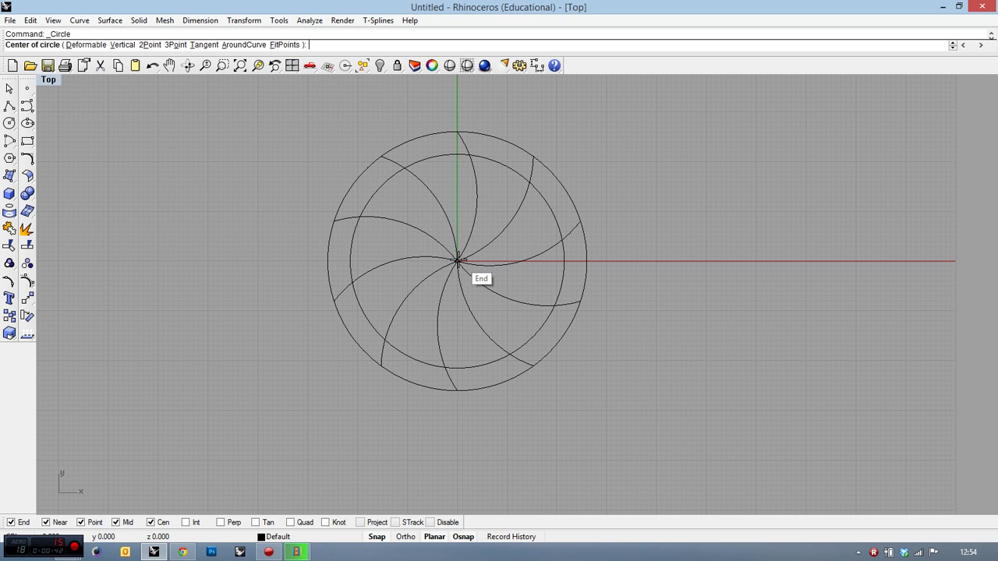
{"action": "left_click", "coordinate": [468, 249]}
{"action": "left_click", "coordinate": [502, 243]}
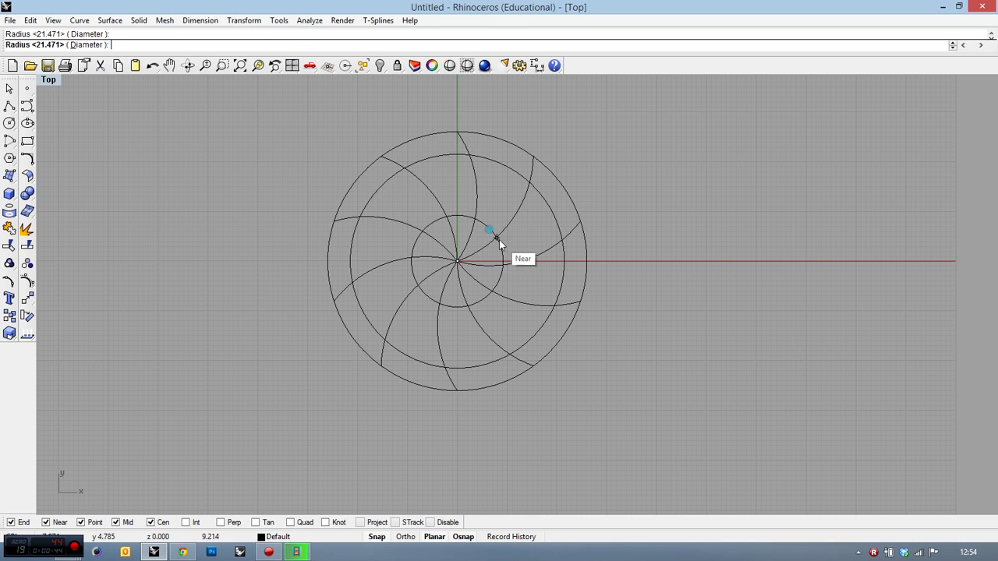
{"action": "key", "text": "Return"}
{"action": "left_click", "coordinate": [460, 259]}
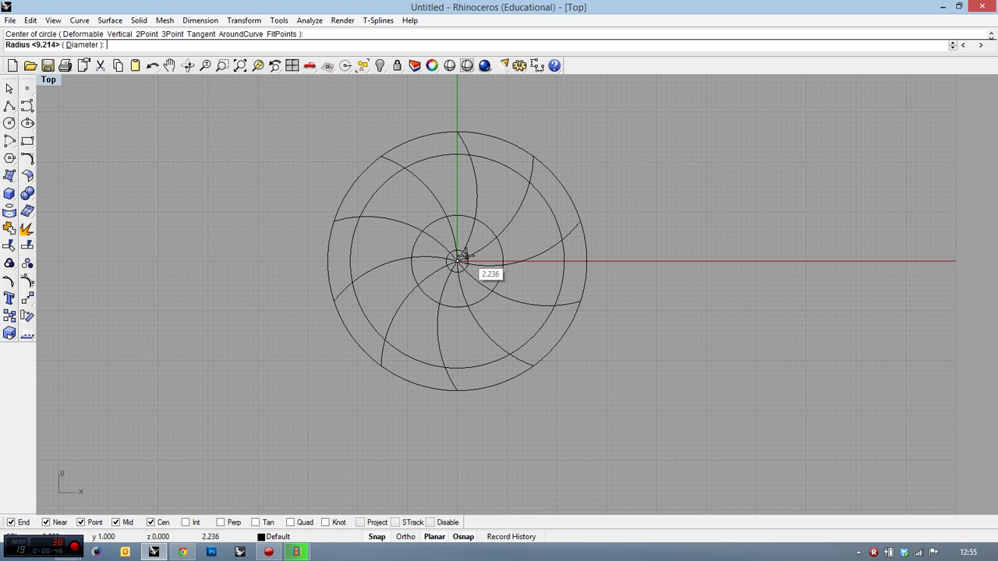
{"action": "scroll", "coordinate": [460, 261], "scroll_direction": "up", "scroll_amount": 3}
{"action": "key", "text": "Return"}
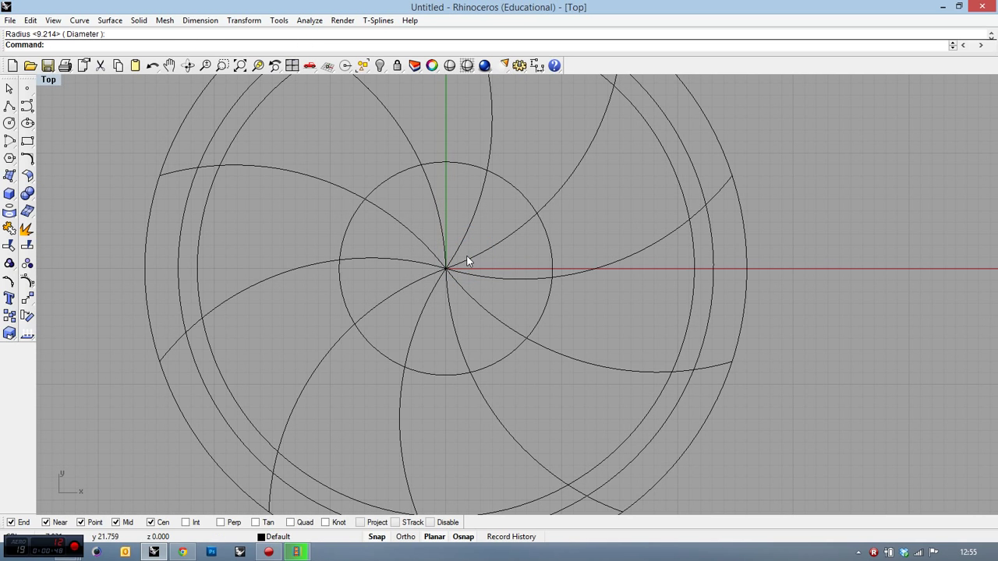
- Draw the smallest circle inside the hub circle, centred on the origin
{"action": "key", "text": "Return"}
{"action": "left_click", "coordinate": [446, 267]}
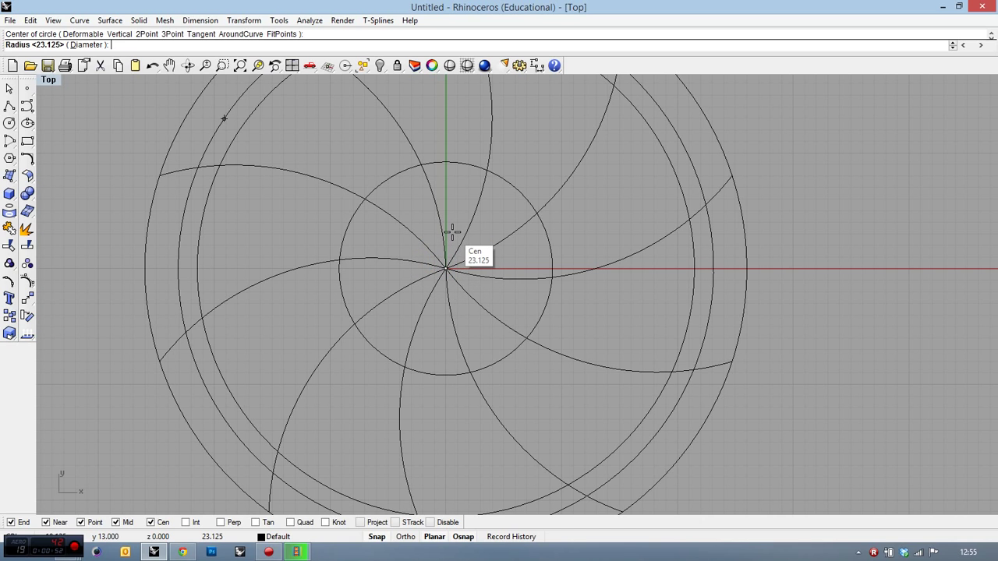
{"action": "left_click", "coordinate": [474, 239]}
- Select all the curves as cutting objects and trim every other segment off the two outer circles
{"action": "scroll", "coordinate": [428, 235], "scroll_direction": "down", "scroll_amount": 4}
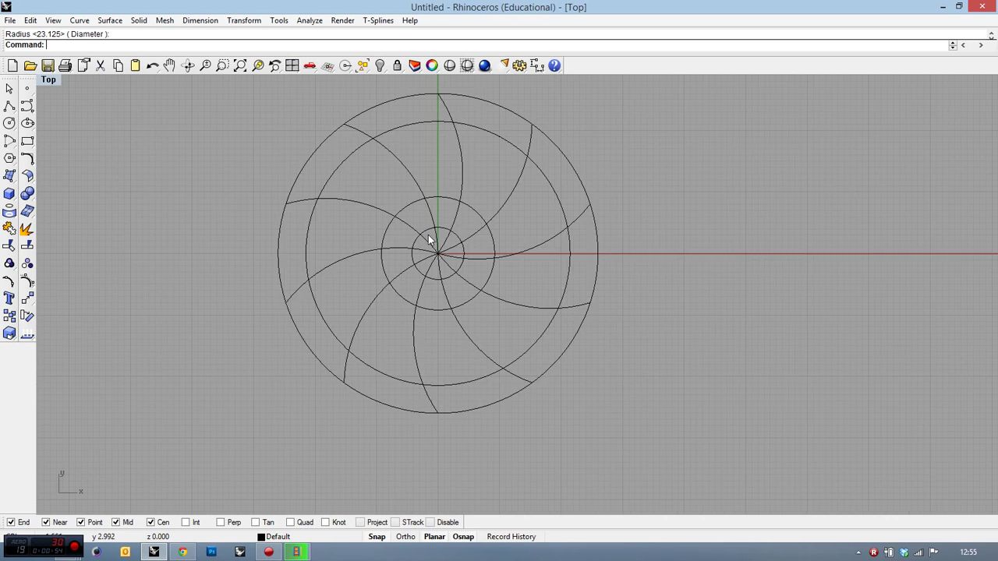
{"action": "left_click_drag", "start_coordinate": [304, 130], "coordinate": [305, 128]}
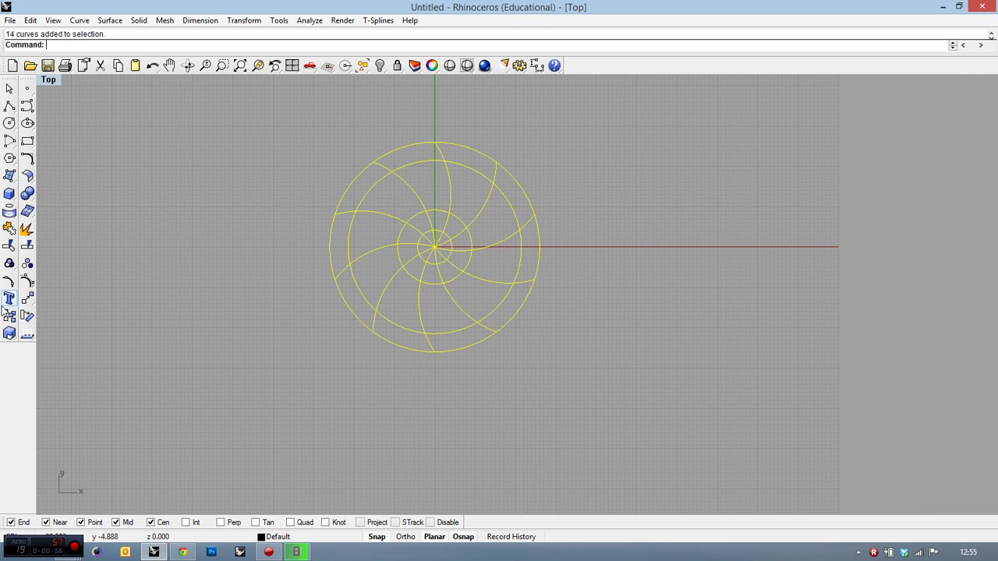
{"action": "left_click", "coordinate": [9, 247]}
{"action": "left_click", "coordinate": [405, 148]}
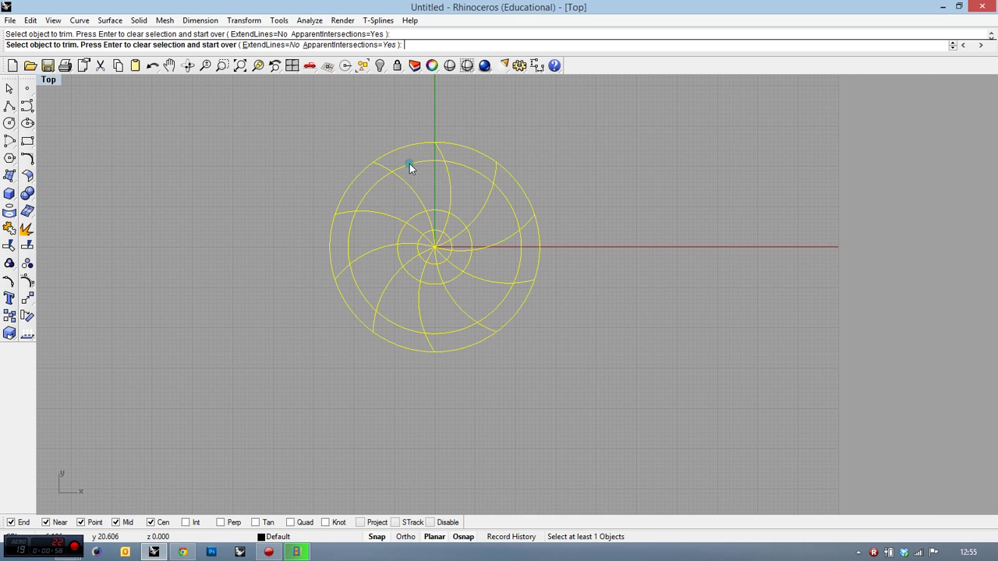
{"action": "left_click", "coordinate": [503, 167]}
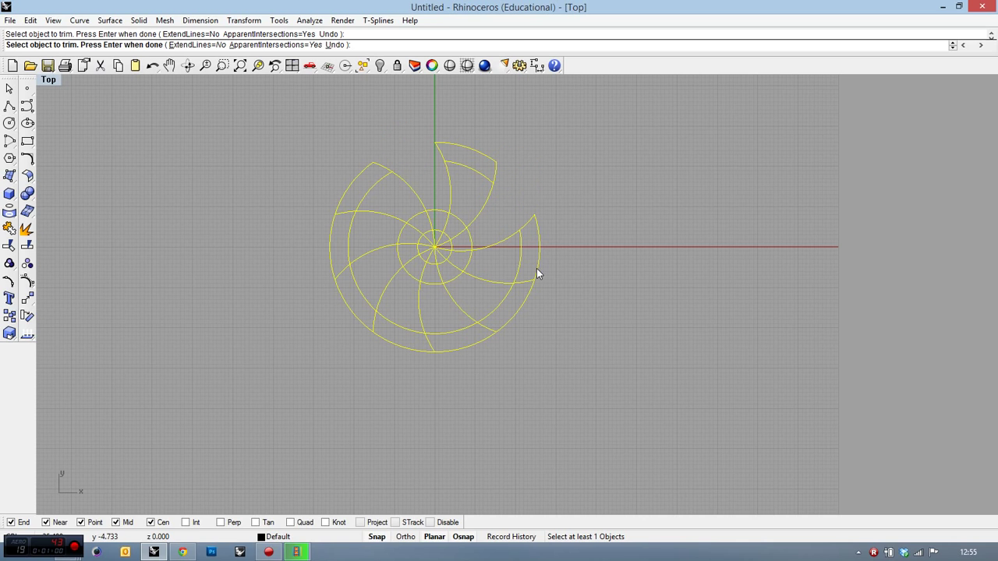
{"action": "left_click", "coordinate": [511, 316]}
- Trim away the arc portions between the outer ring pieces and the hub circle
{"action": "left_click", "coordinate": [384, 254]}
{"action": "left_click", "coordinate": [407, 195]}
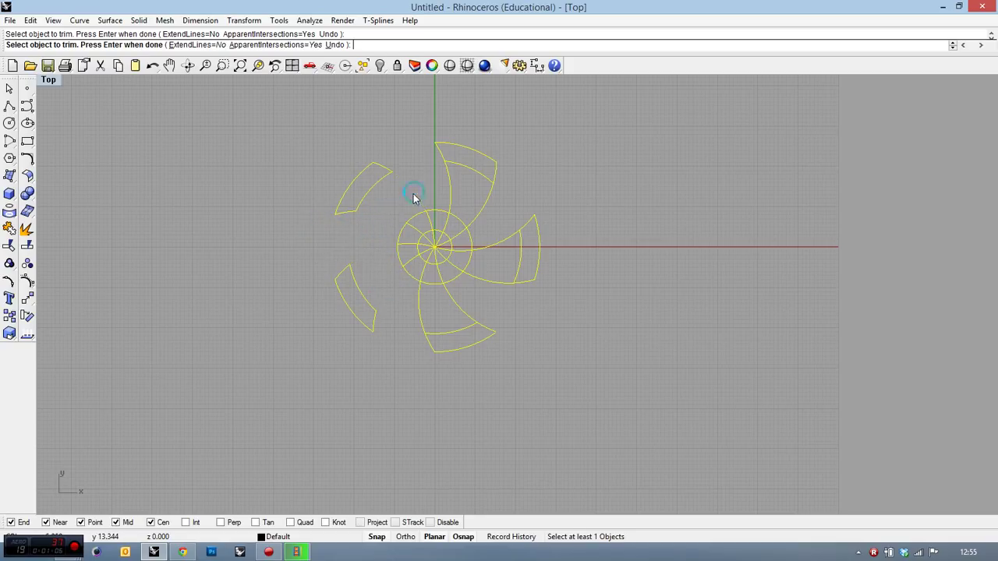
{"action": "left_click", "coordinate": [446, 193]}
{"action": "left_click", "coordinate": [483, 204]}
{"action": "left_click", "coordinate": [487, 279]}
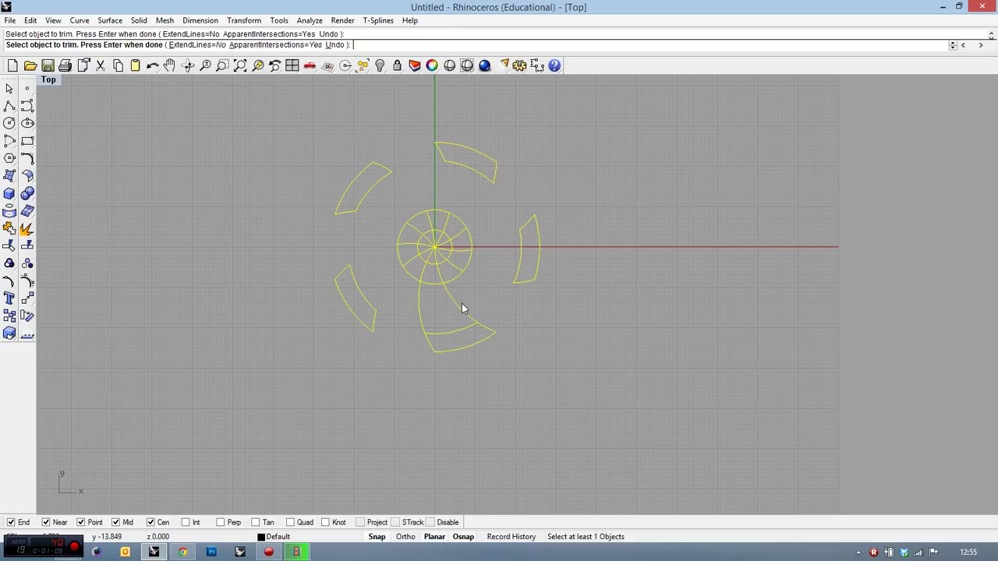
- Trim the hub circles and the remaining arc portions, leaving five small closed segments around the centre
{"action": "left_click", "coordinate": [413, 262]}
{"action": "left_click", "coordinate": [418, 218]}
{"action": "left_click", "coordinate": [460, 211]}
{"action": "left_click", "coordinate": [437, 252]}
{"action": "key", "text": "ctrl+z"}
{"action": "left_click", "coordinate": [436, 251]}
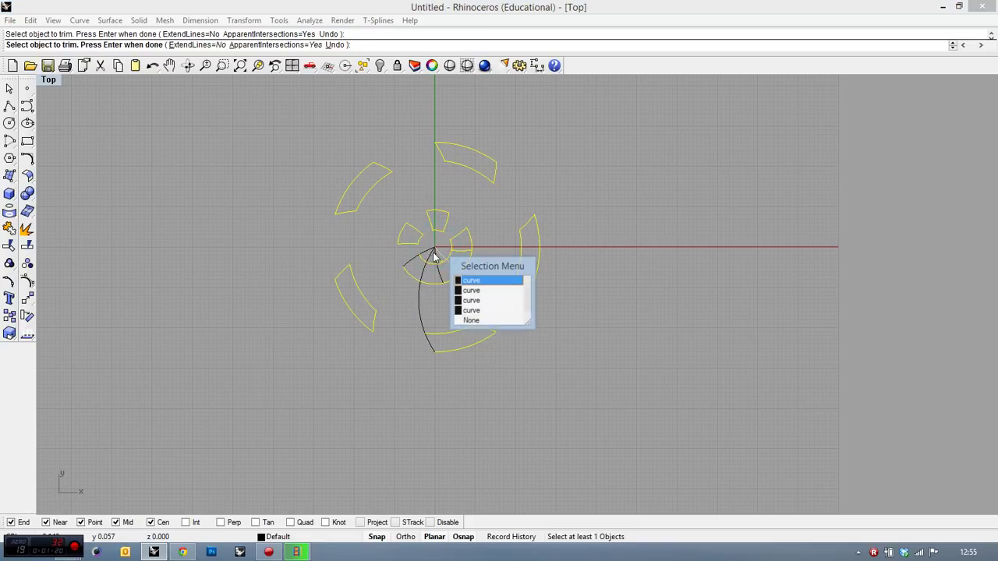
{"action": "key", "text": "Escape"}
{"action": "left_click", "coordinate": [430, 256]}
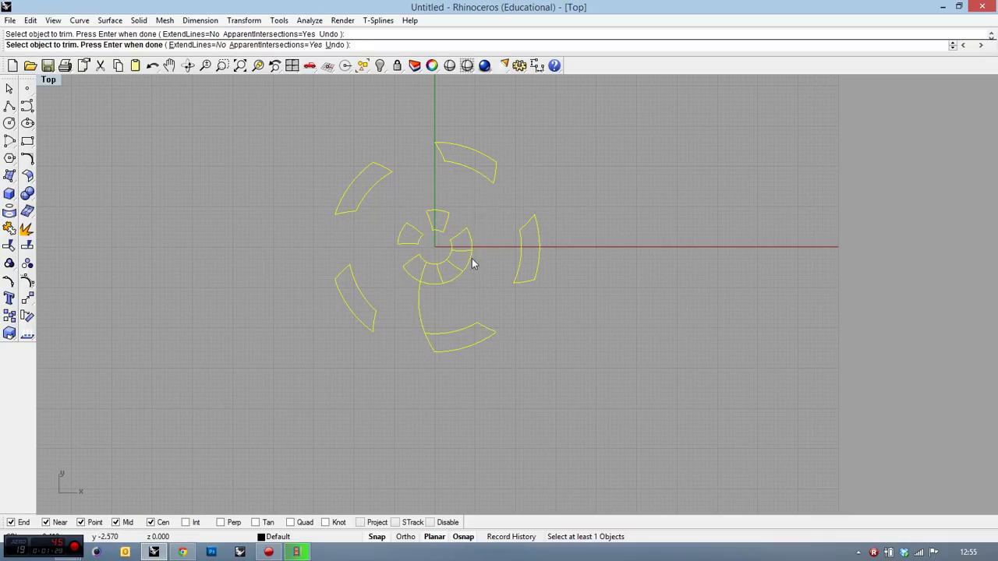
{"action": "left_click", "coordinate": [443, 264]}
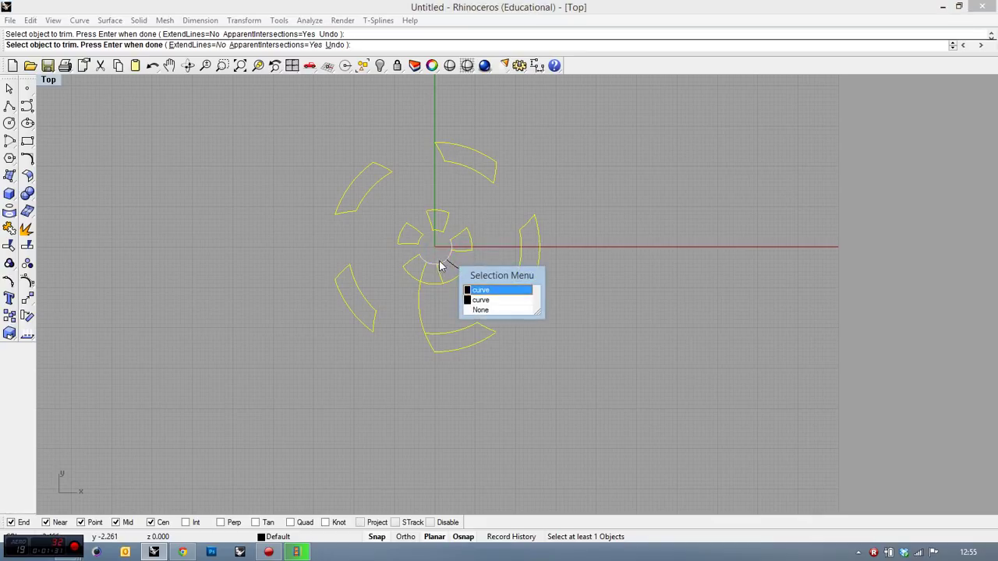
{"action": "key", "text": "Escape"}
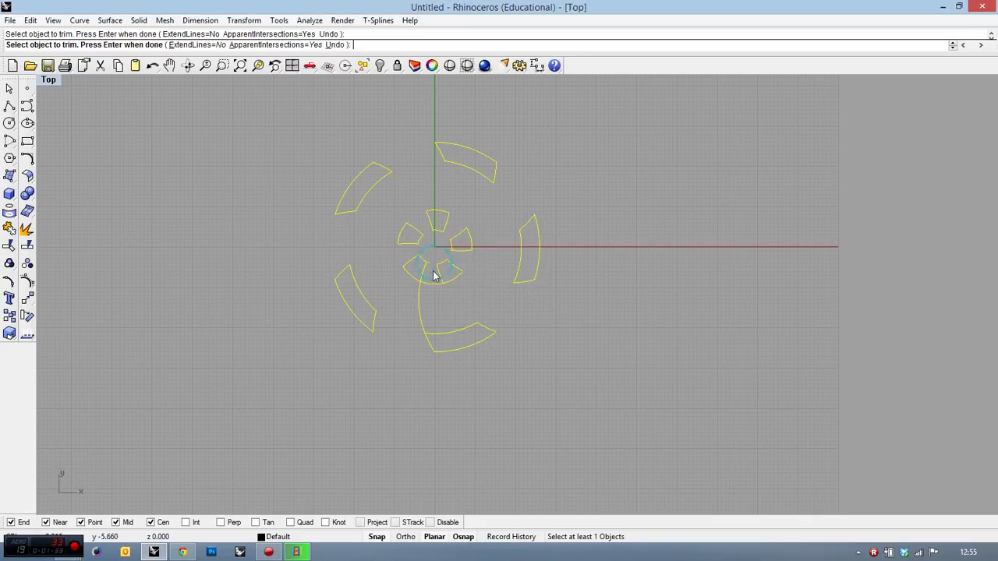
{"action": "scroll", "coordinate": [356, 227], "scroll_direction": "down", "scroll_amount": 1}
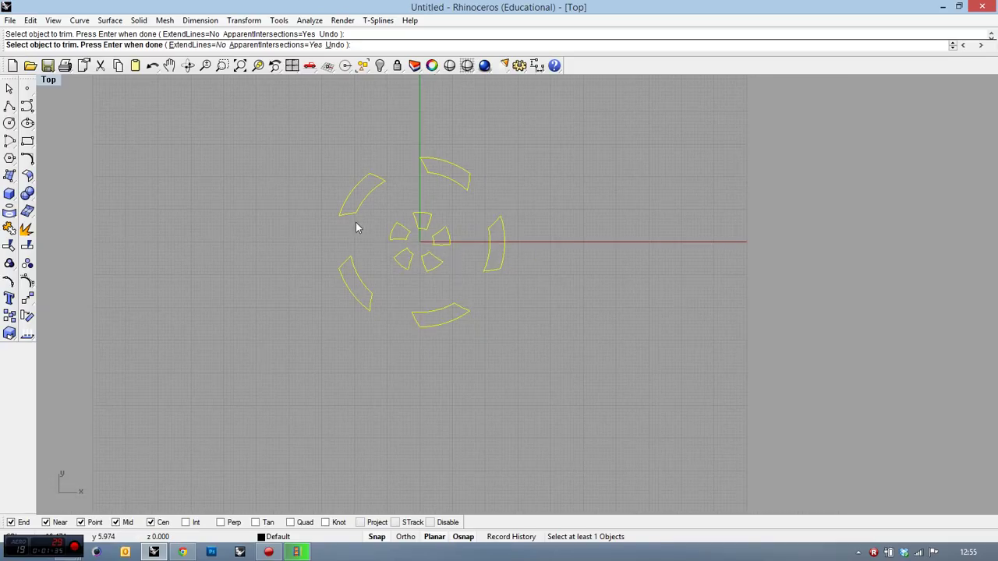
- Join the trimmed curves into ten closed curves and clear the selection
{"action": "left_click", "coordinate": [9, 228]}
{"action": "left_click", "coordinate": [227, 270]}
{"action": "scroll", "coordinate": [438, 325], "scroll_direction": "down", "scroll_amount": 2}
{"action": "scroll", "coordinate": [460, 278], "scroll_direction": "up", "scroll_amount": 2}
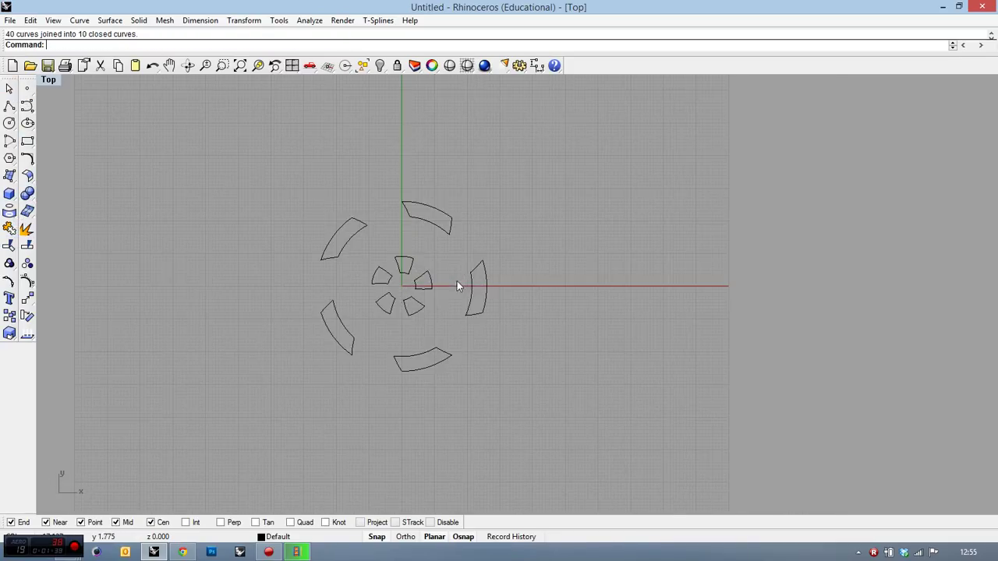
{"action": "scroll", "coordinate": [447, 316], "scroll_direction": "up", "scroll_amount": 1}
{"action": "scroll", "coordinate": [344, 176], "scroll_direction": "down", "scroll_amount": 1}
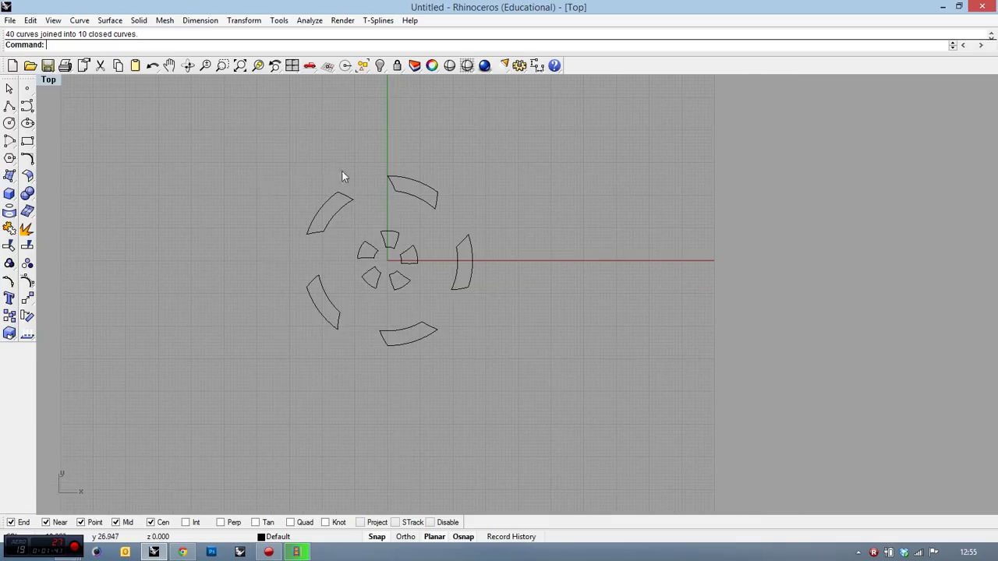
- Start cage editing on all ten closed curves, choosing a Box as the control object
{"action": "left_click_drag", "start_coordinate": [267, 141], "coordinate": [535, 402]}
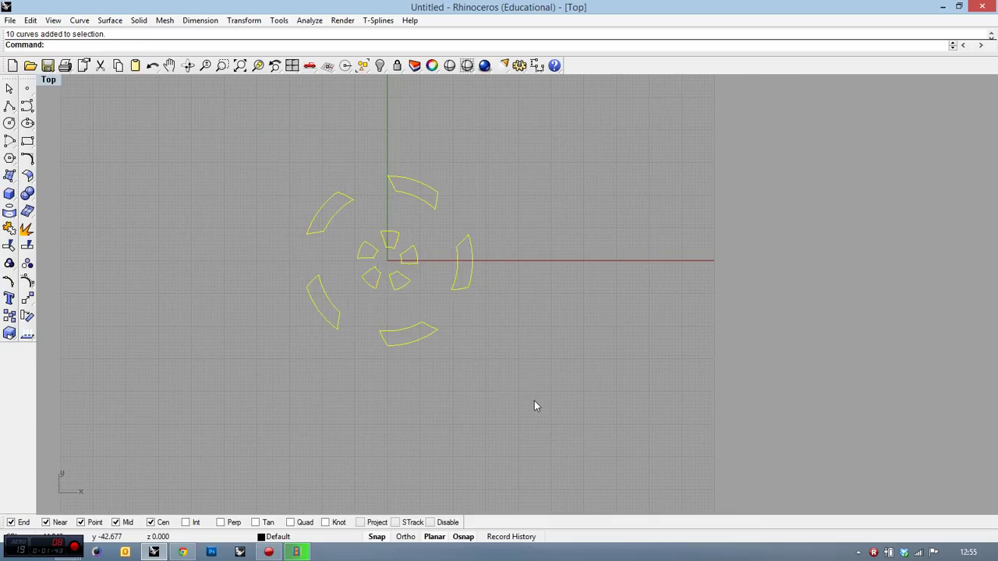
{"action": "left_click", "coordinate": [27, 281]}
{"action": "left_click", "coordinate": [27, 299]}
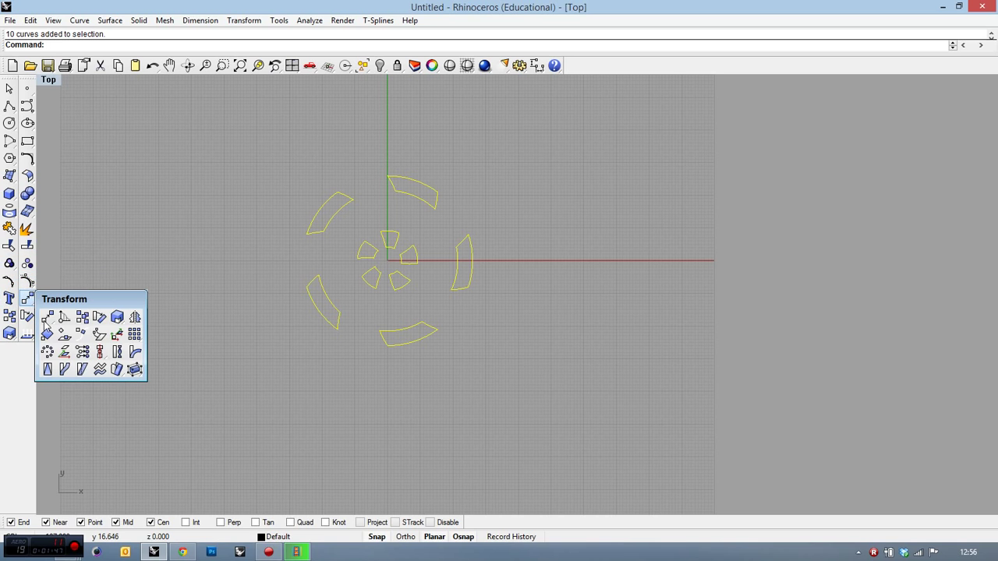
{"action": "left_click", "coordinate": [136, 370]}
{"action": "left_click_drag", "start_coordinate": [278, 128], "coordinate": [515, 360]}
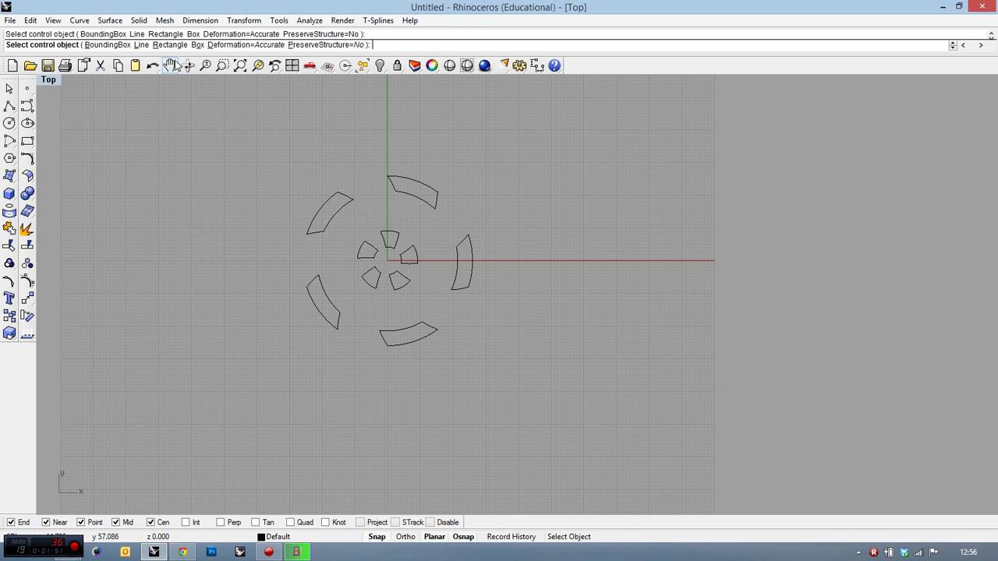
{"action": "left_click", "coordinate": [197, 45]}
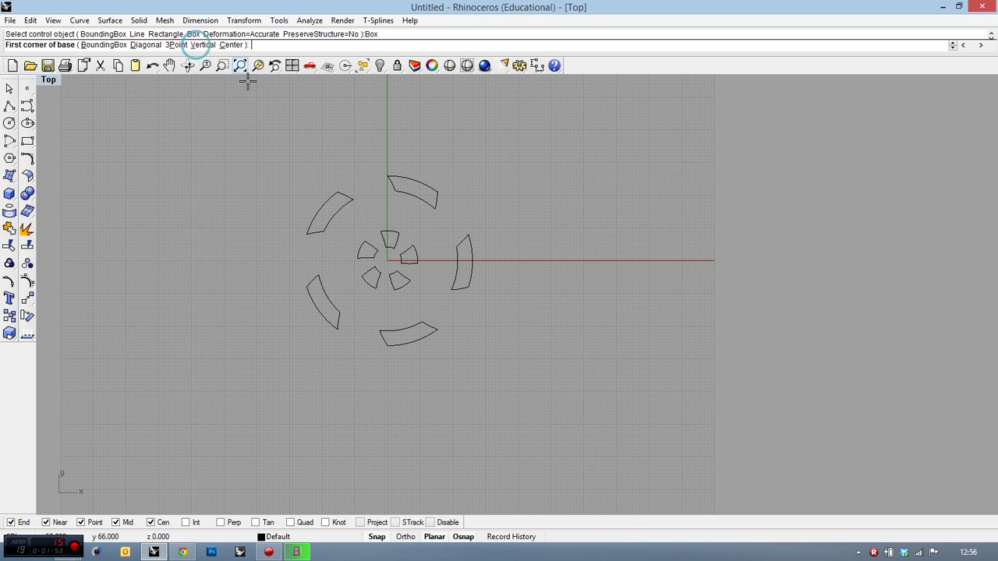
- Define a cage box 50 units high around the whole pattern, with four points per direction, degree 3 and the Global region
{"action": "left_click", "coordinate": [303, 166]}
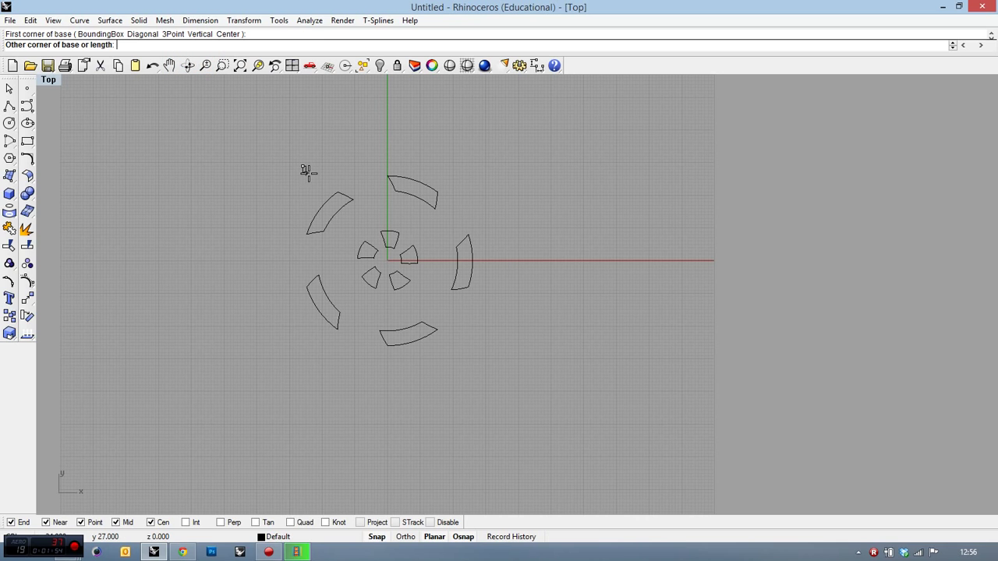
{"action": "left_click", "coordinate": [479, 352]}
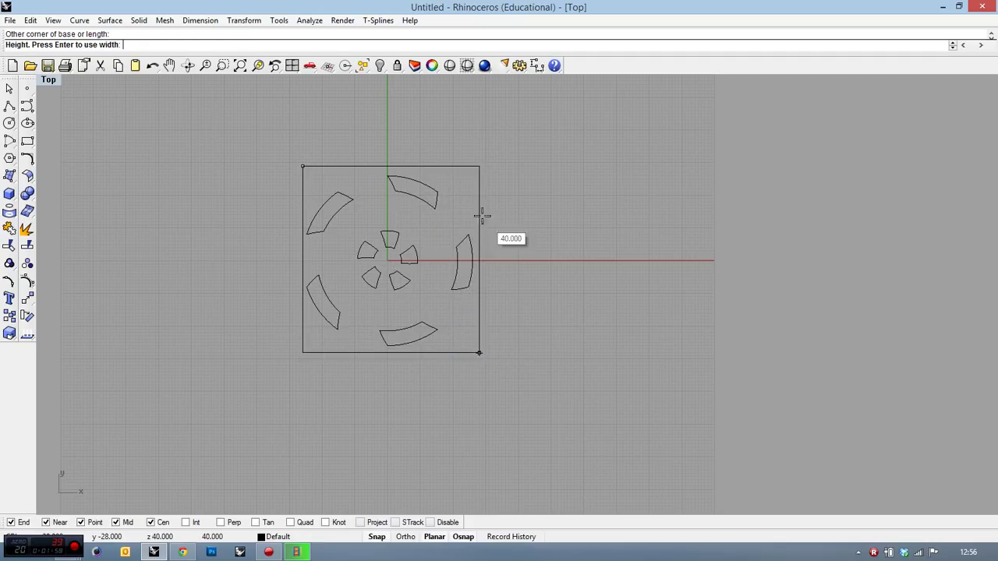
{"action": "left_click", "coordinate": [506, 191]}
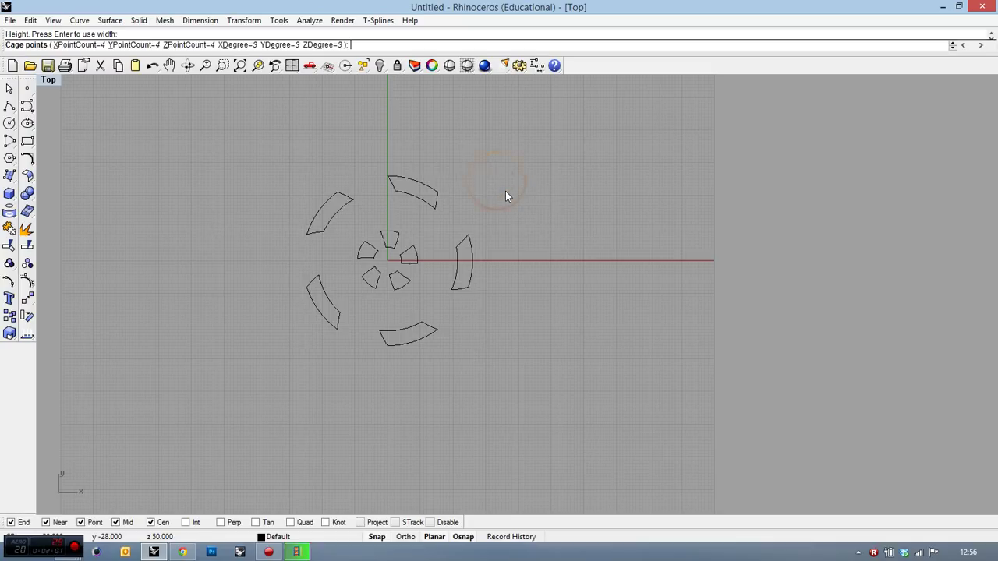
{"action": "right_click", "coordinate": [353, 115]}
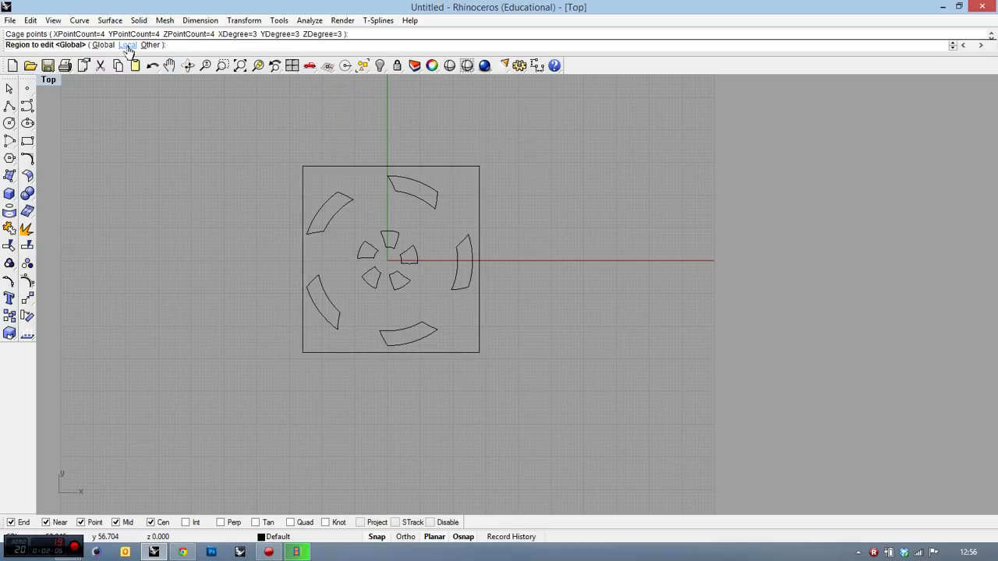
{"action": "left_click", "coordinate": [103, 45]}
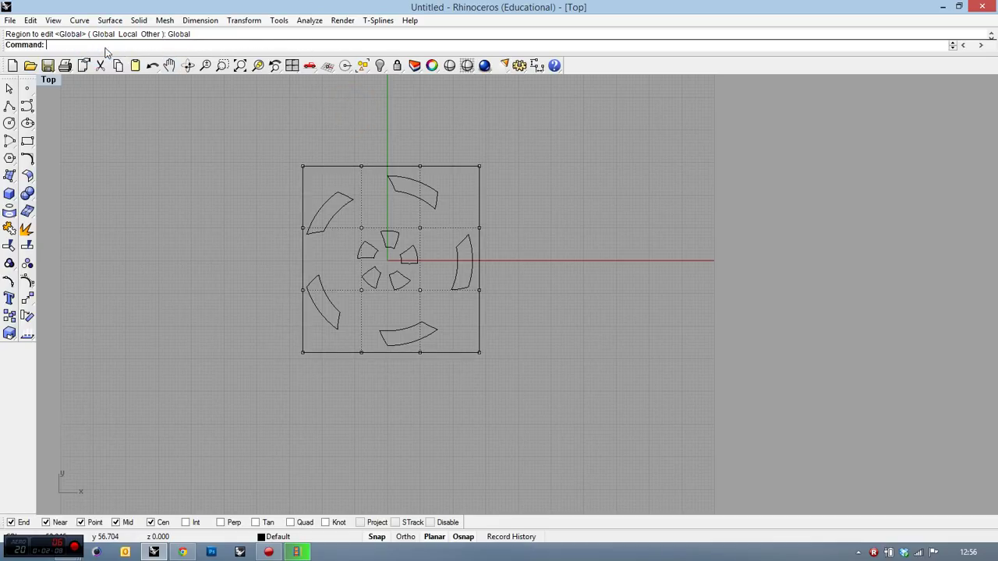
- Try pulling the cage's upper-right corner point far outward from the pattern
{"action": "scroll", "coordinate": [489, 241], "scroll_direction": "down", "scroll_amount": 4}
{"action": "scroll", "coordinate": [468, 191], "scroll_direction": "up", "scroll_amount": 4}
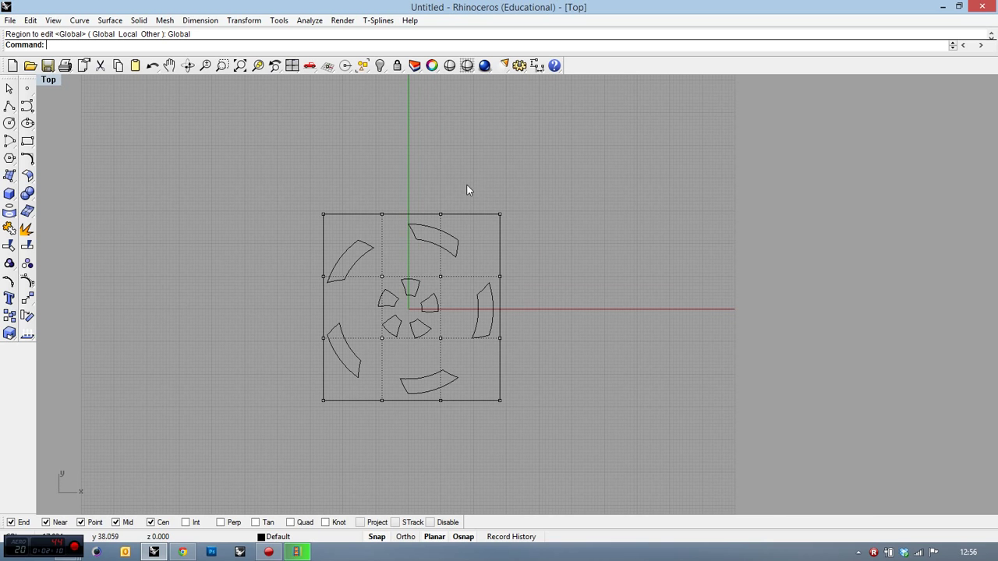
{"action": "left_click_drag", "start_coordinate": [480, 197], "coordinate": [638, 147]}
{"action": "scroll", "coordinate": [517, 243], "scroll_direction": "down", "scroll_amount": 5}
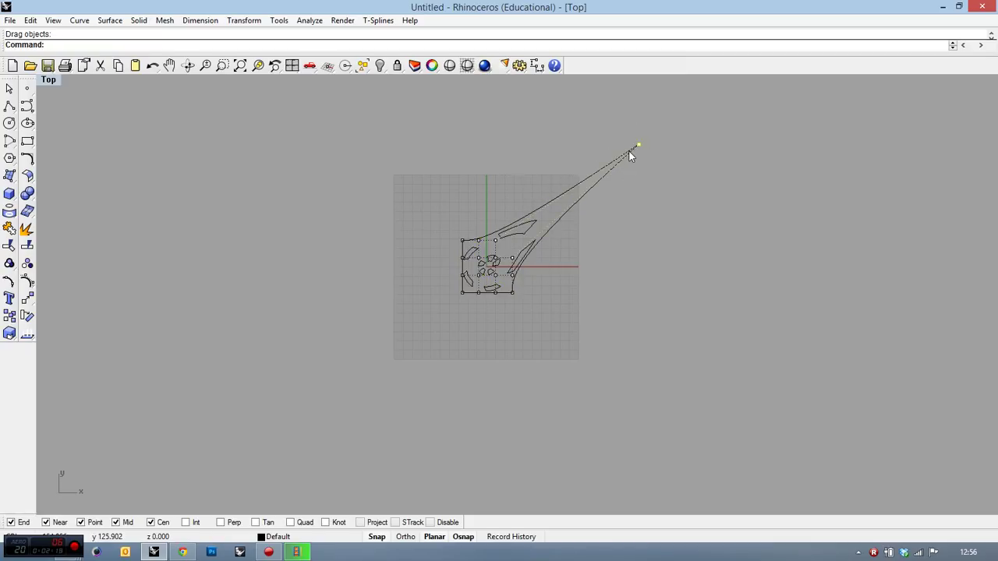
{"action": "scroll", "coordinate": [634, 155], "scroll_direction": "up", "scroll_amount": 2}
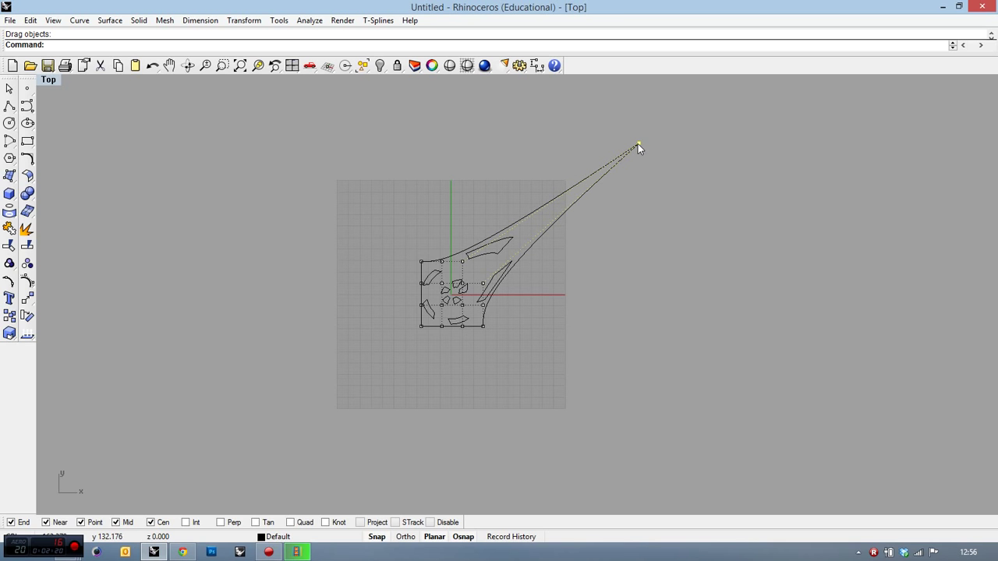
{"action": "scroll", "coordinate": [414, 326], "scroll_direction": "up", "scroll_amount": 1}
- Try pulling the cage's lower-left corner and the two middle points of its bottom edge outward, and undo all the cage drags
{"action": "left_click_drag", "start_coordinate": [410, 310], "coordinate": [233, 476]}
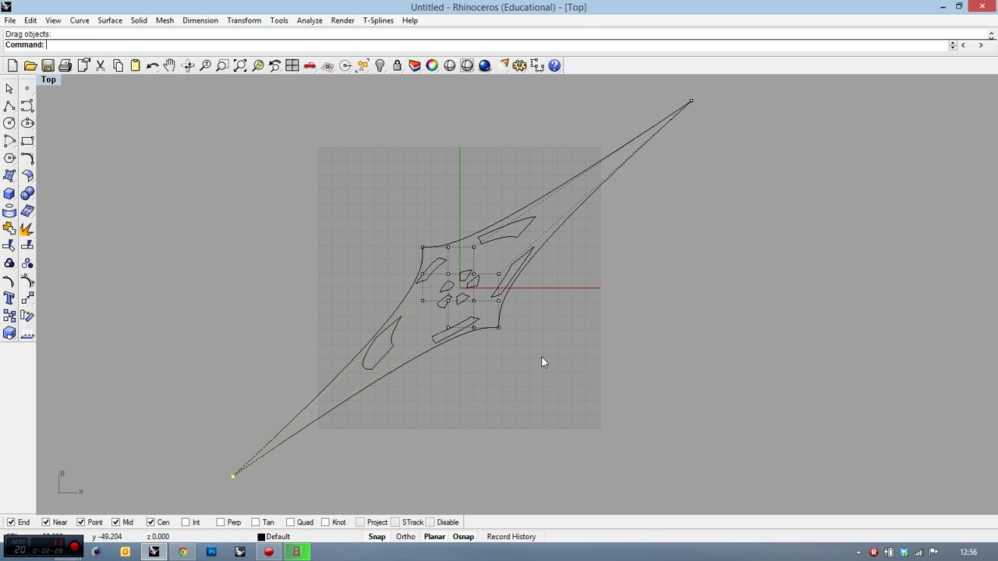
{"action": "key", "text": "ctrl+z"}
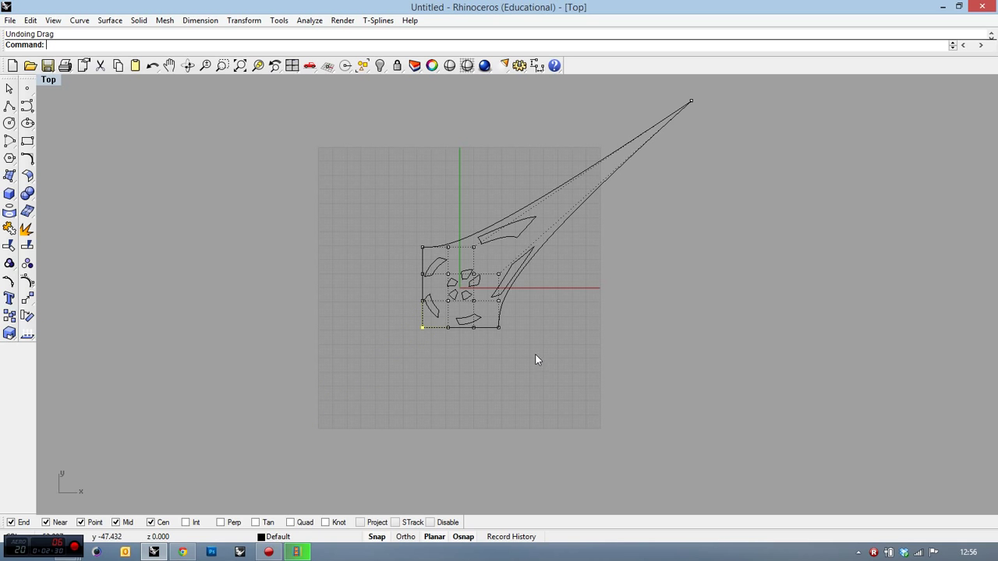
{"action": "left_click_drag", "start_coordinate": [441, 334], "coordinate": [480, 397]}
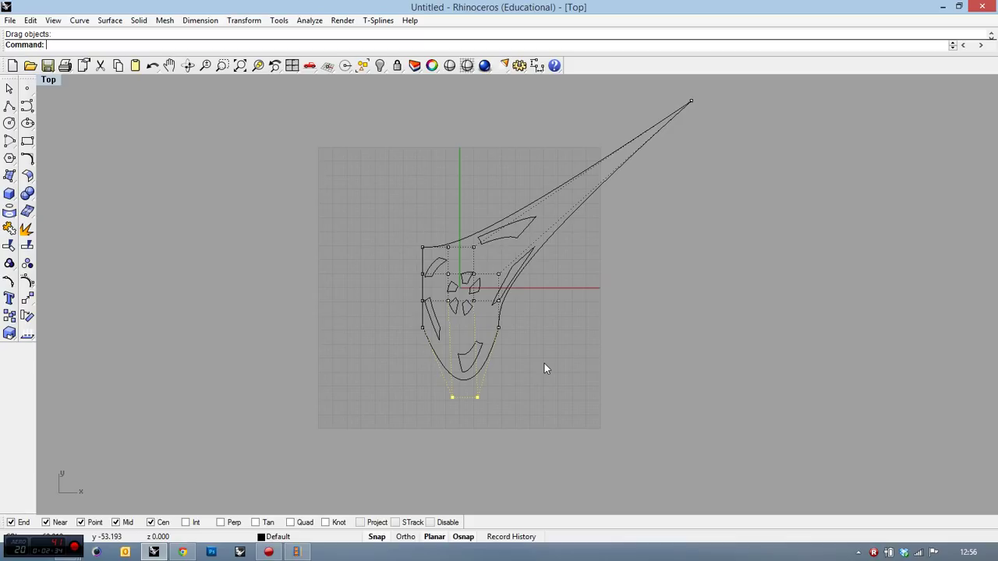
{"action": "key", "text": "ctrl+z"}
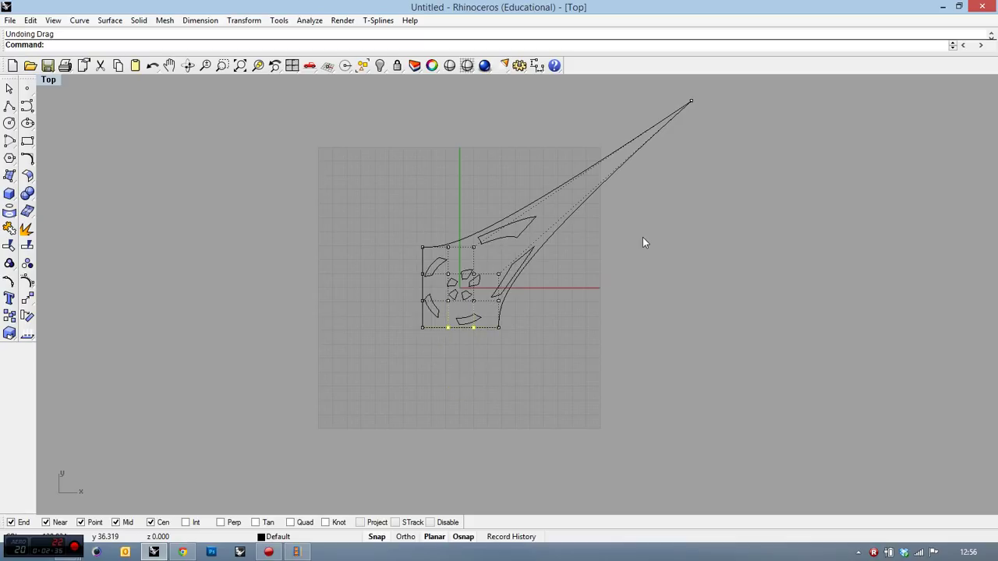
{"action": "key", "text": "ctrl+z"}
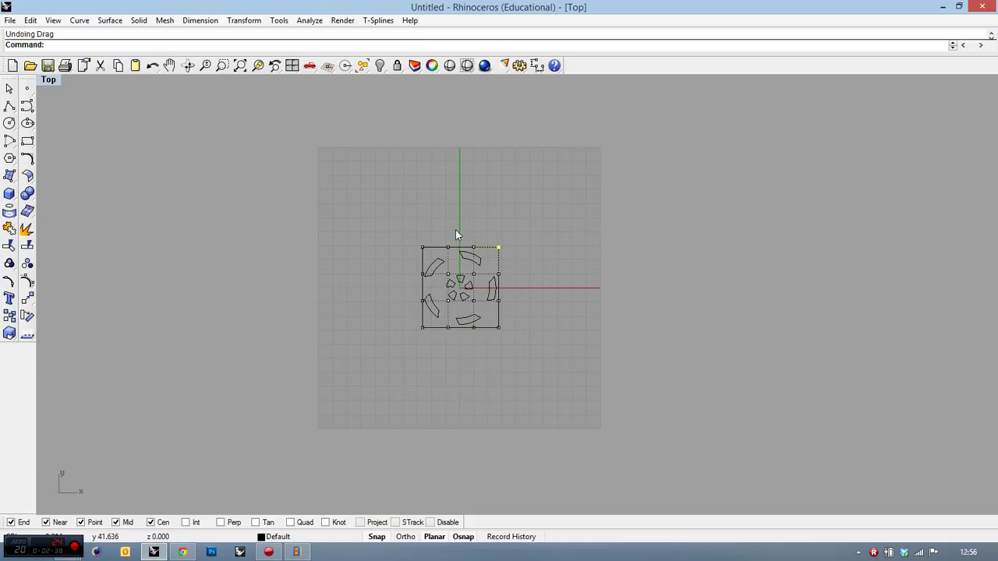
- Try moving the four cage points of the upper-right cell diagonally outward, and undo the move
{"action": "left_click_drag", "start_coordinate": [457, 231], "coordinate": [539, 290]}
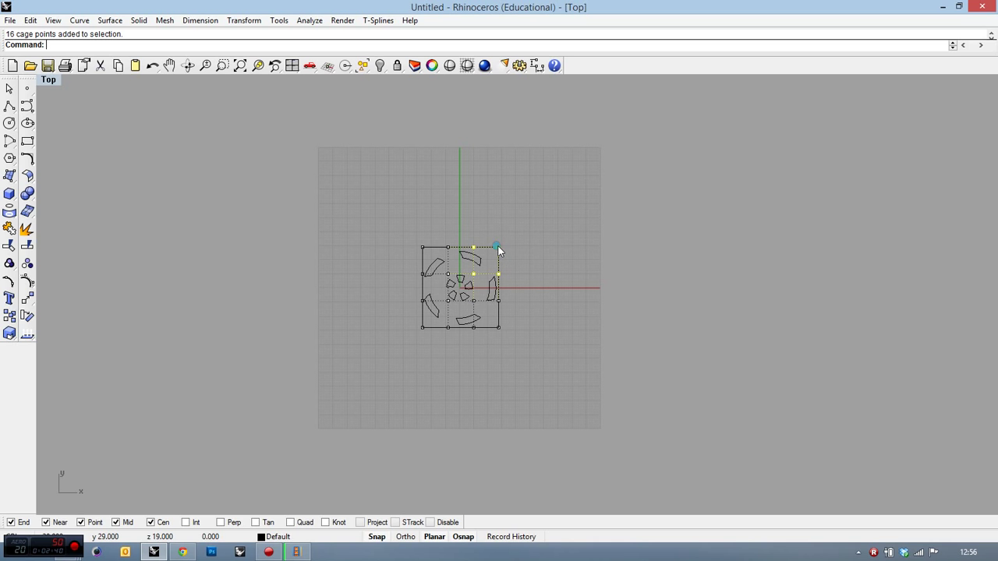
{"action": "left_click_drag", "start_coordinate": [498, 246], "coordinate": [607, 163]}
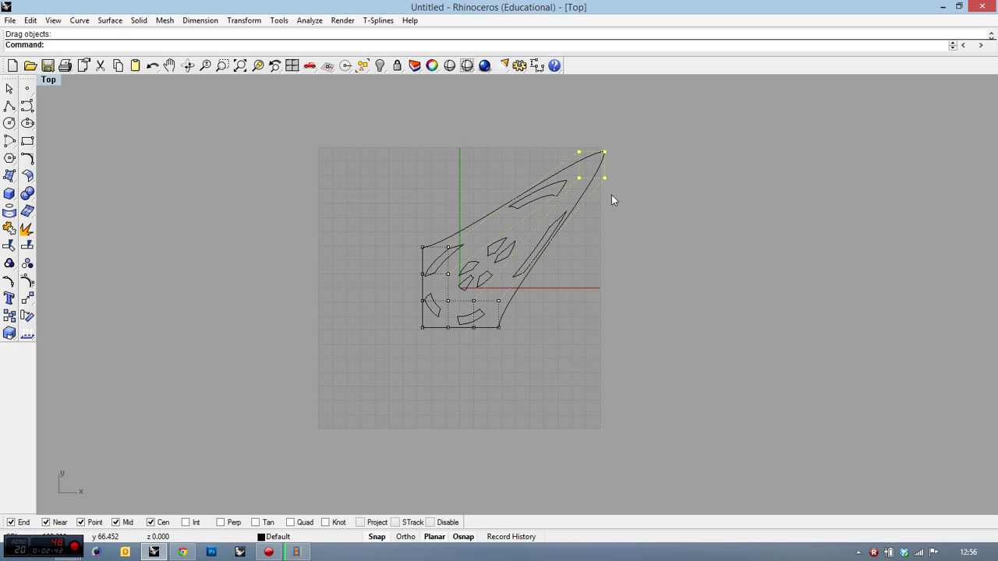
{"action": "key", "text": "ctrl+z"}
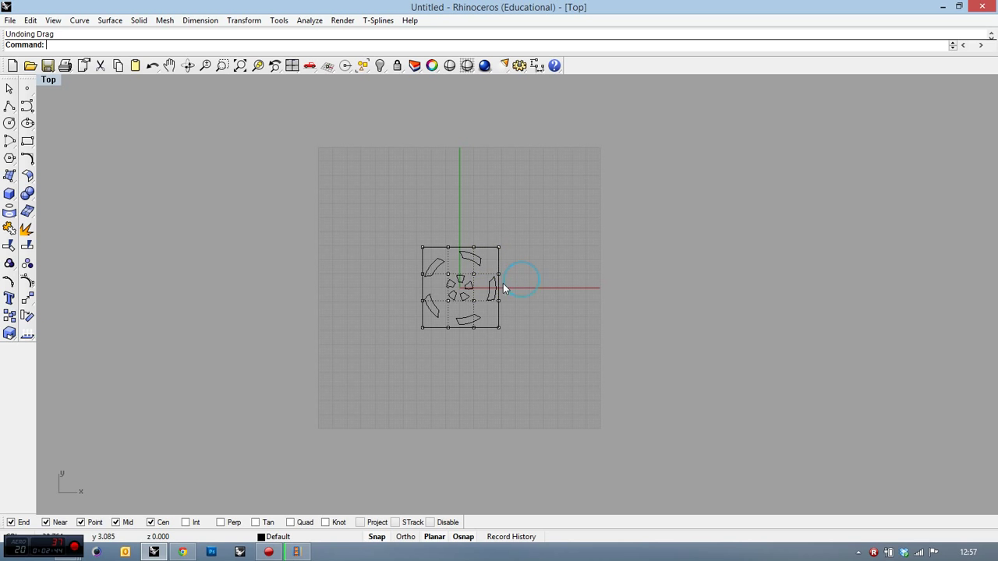
- Select the four inner cage points and scale them outward about the origin by a factor of about 1.98
{"action": "scroll", "coordinate": [503, 289], "scroll_direction": "up", "scroll_amount": 5}
{"action": "left_click_drag", "start_coordinate": [396, 205], "coordinate": [492, 304]}
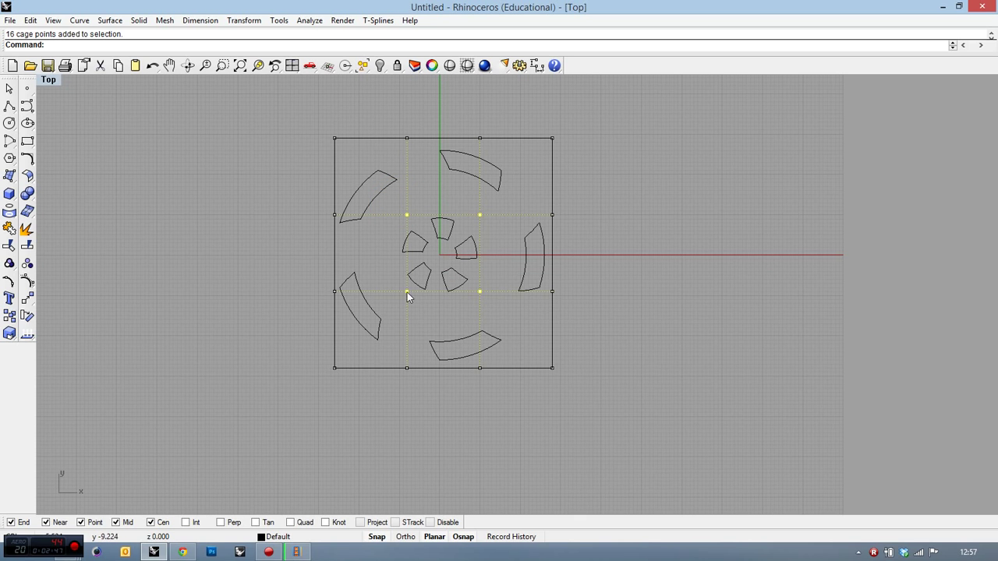
{"action": "left_click", "coordinate": [9, 334]}
{"action": "type", "text": "0"}
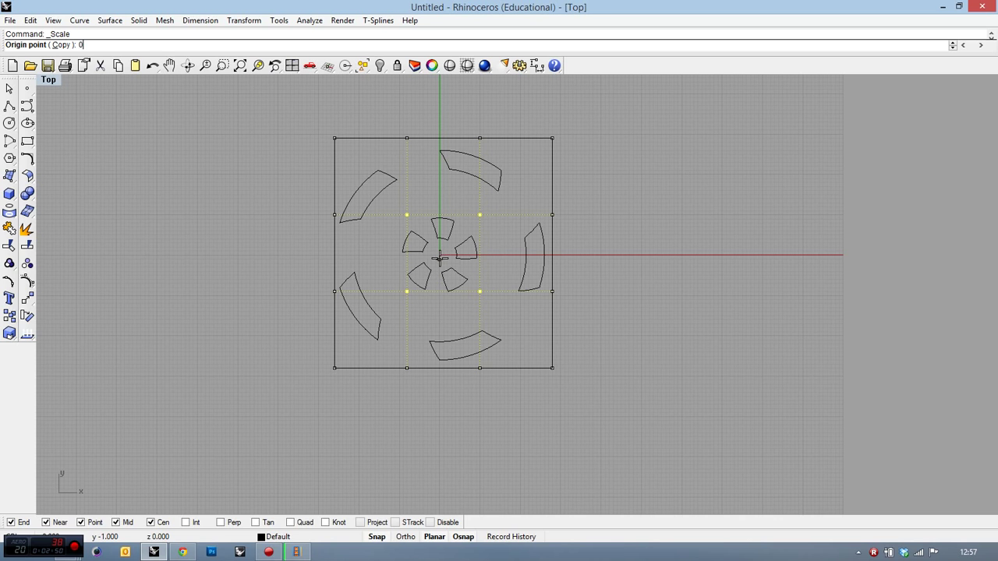
{"action": "key", "text": "Return"}
{"action": "left_click", "coordinate": [609, 255]}
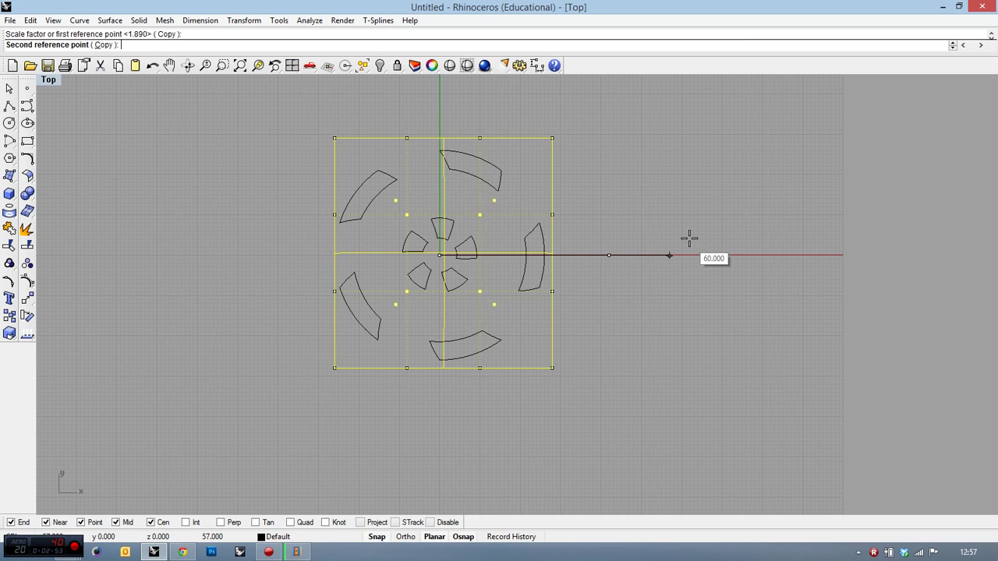
{"action": "left_click", "coordinate": [768, 195]}
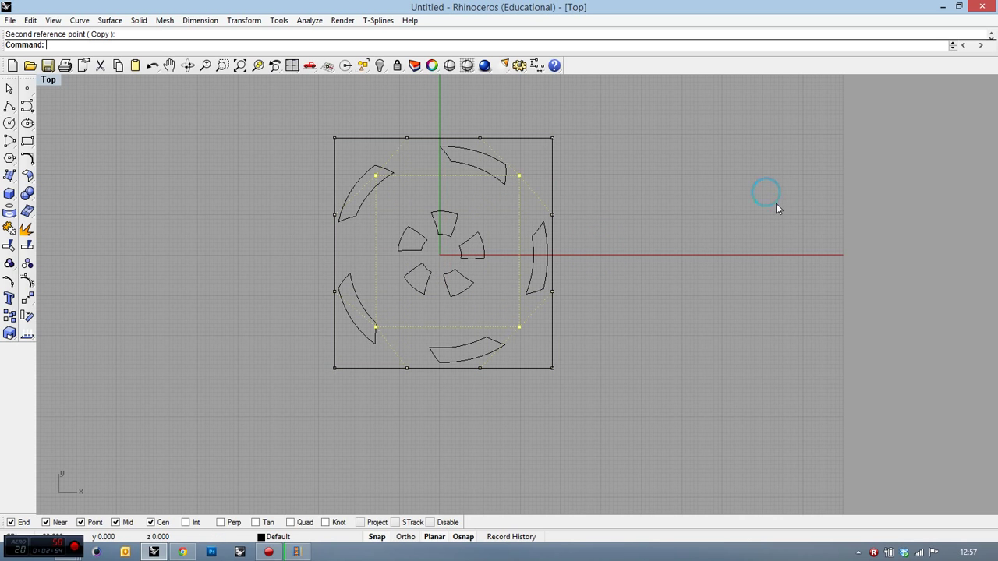
- Scale the four inner cage points inward about the origin by a factor of about 0.21, and clear the selection
{"action": "right_click", "coordinate": [677, 215]}
{"action": "type", "text": "0"}
{"action": "key", "text": "Return"}
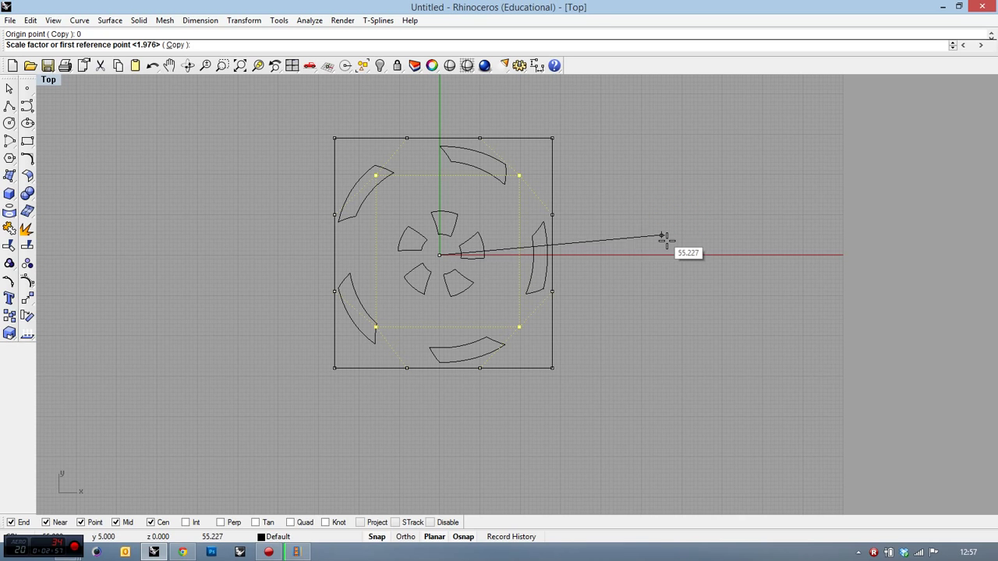
{"action": "scroll", "coordinate": [687, 255], "scroll_direction": "down", "scroll_amount": 2}
{"action": "left_click", "coordinate": [820, 255]}
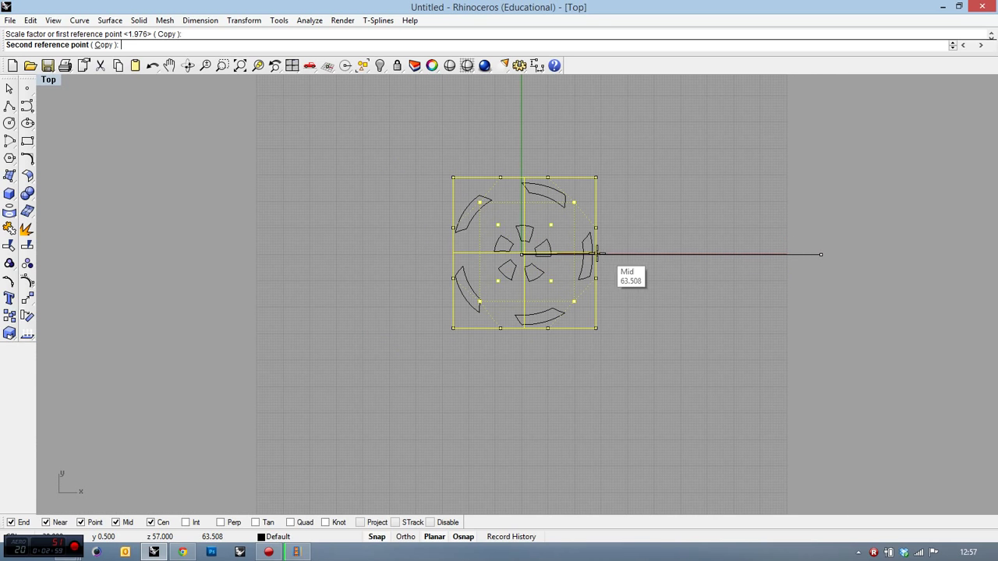
{"action": "left_click", "coordinate": [571, 248]}
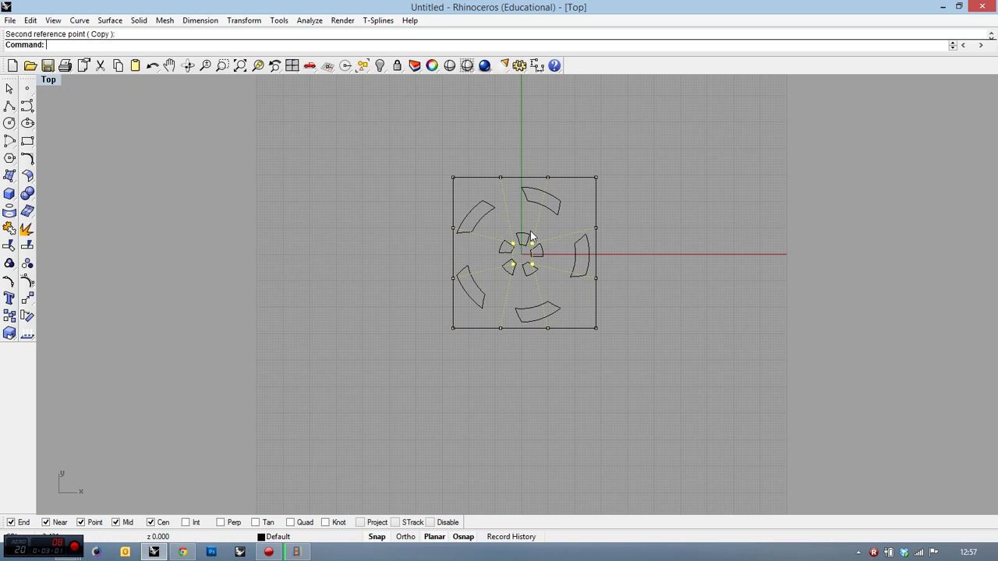
{"action": "scroll", "coordinate": [558, 209], "scroll_direction": "up", "scroll_amount": 3}
{"action": "scroll", "coordinate": [555, 222], "scroll_direction": "down", "scroll_amount": 3}
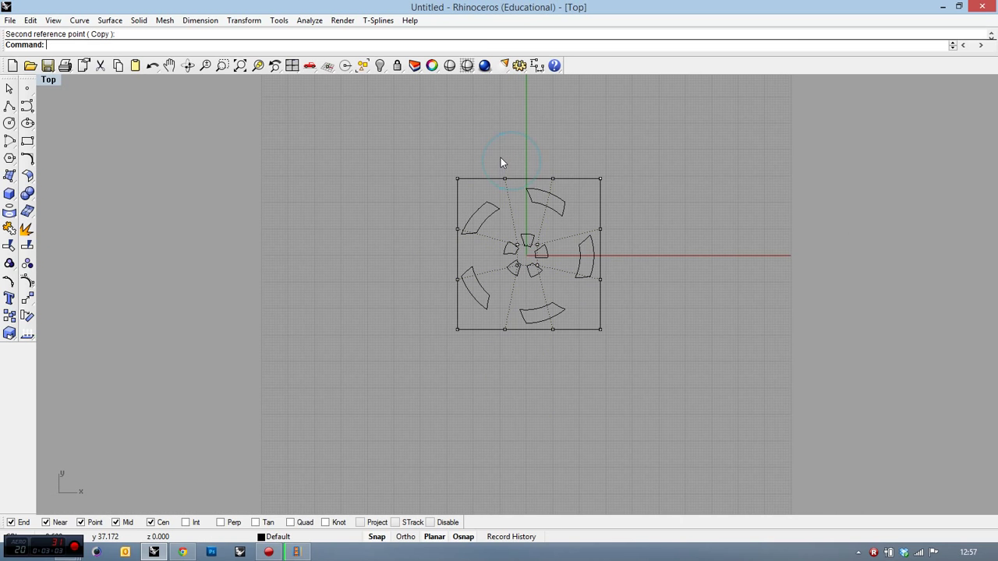
- Select the two middle cage points on each of the four edges of the cage
{"action": "left_click_drag", "start_coordinate": [500, 161], "coordinate": [565, 189]}
{"action": "left_click_drag", "start_coordinate": [445, 220], "coordinate": [470, 278]}
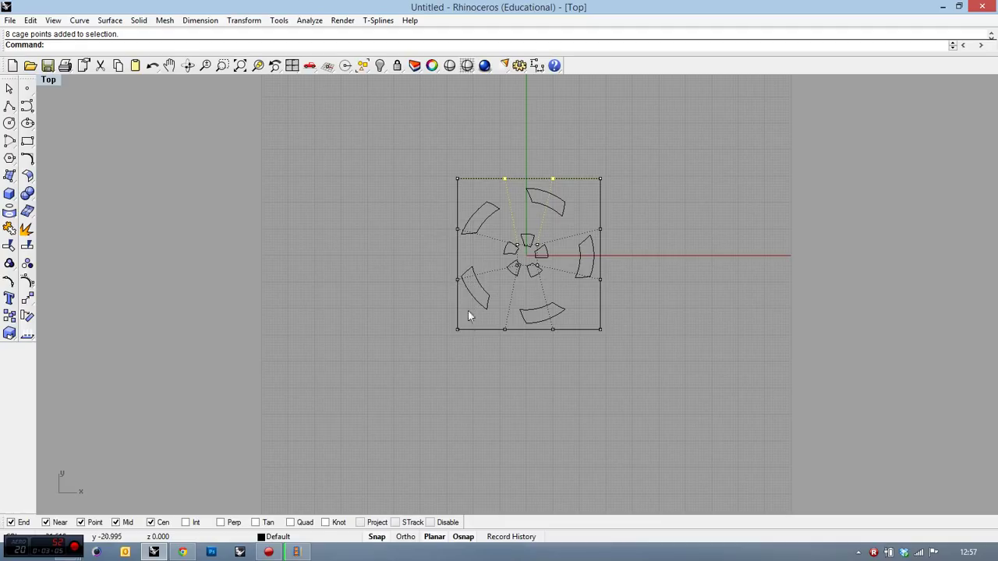
{"action": "left_click_drag", "start_coordinate": [434, 222], "coordinate": [468, 301], "text": "shift"}
{"action": "left_click_drag", "start_coordinate": [578, 327], "coordinate": [578, 327], "text": "shift"}
{"action": "left_click_drag", "start_coordinate": [600, 220], "coordinate": [600, 220], "text": "shift"}
- Try scaling the eight selected edge points outward about the origin, and undo the scaling
{"action": "left_click", "coordinate": [9, 334]}
{"action": "type", "text": "0"}
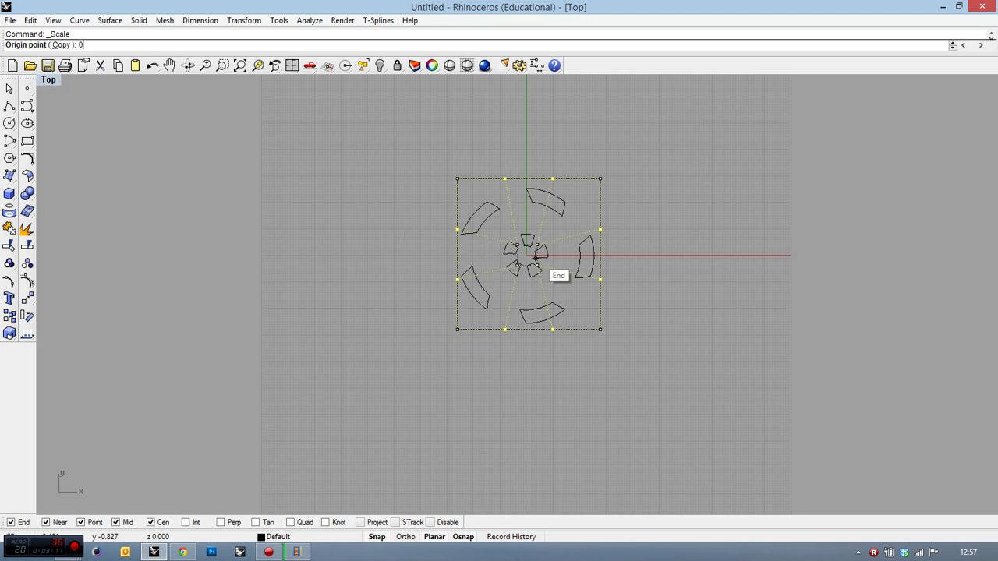
{"action": "key", "text": "Return"}
{"action": "left_click", "coordinate": [644, 255]}
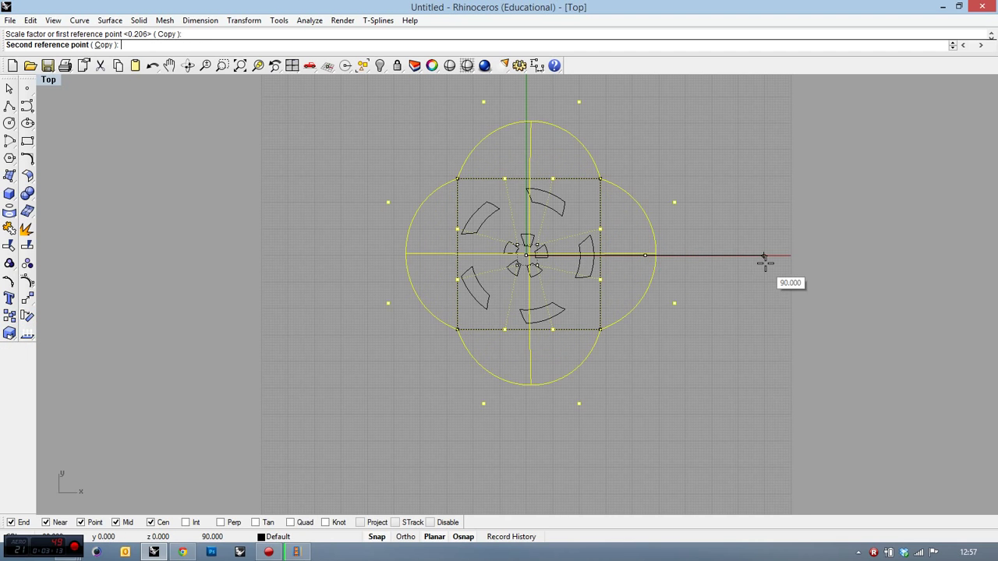
{"action": "left_click", "coordinate": [792, 264]}
{"action": "key", "text": "ctrl+z"}
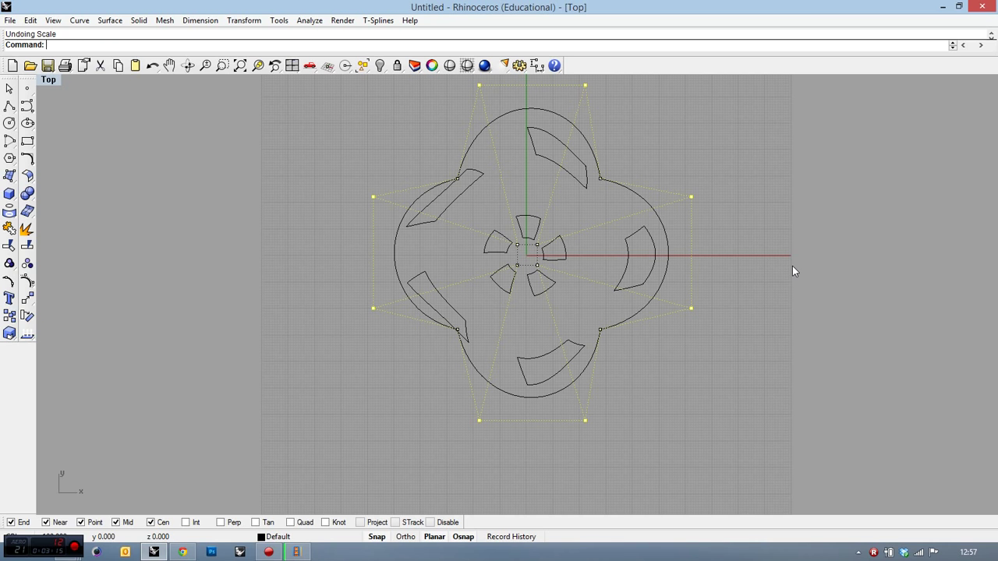
- Try scaling one alternating middle cage point per edge outward about the origin by about 2.85, and undo the scaling
{"action": "scroll", "coordinate": [612, 231], "scroll_direction": "up", "scroll_amount": 5}
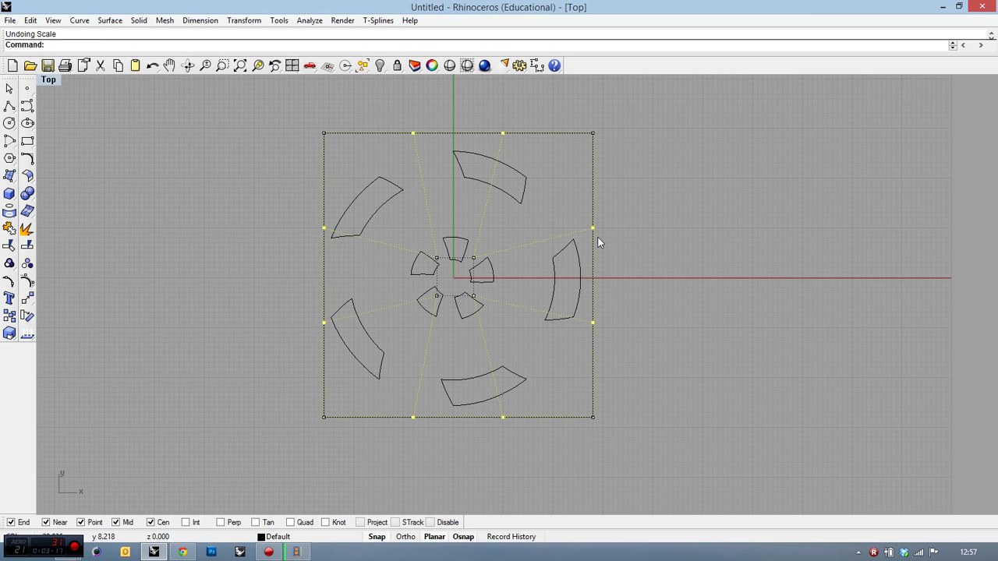
{"action": "scroll", "coordinate": [507, 288], "scroll_direction": "down", "scroll_amount": 4}
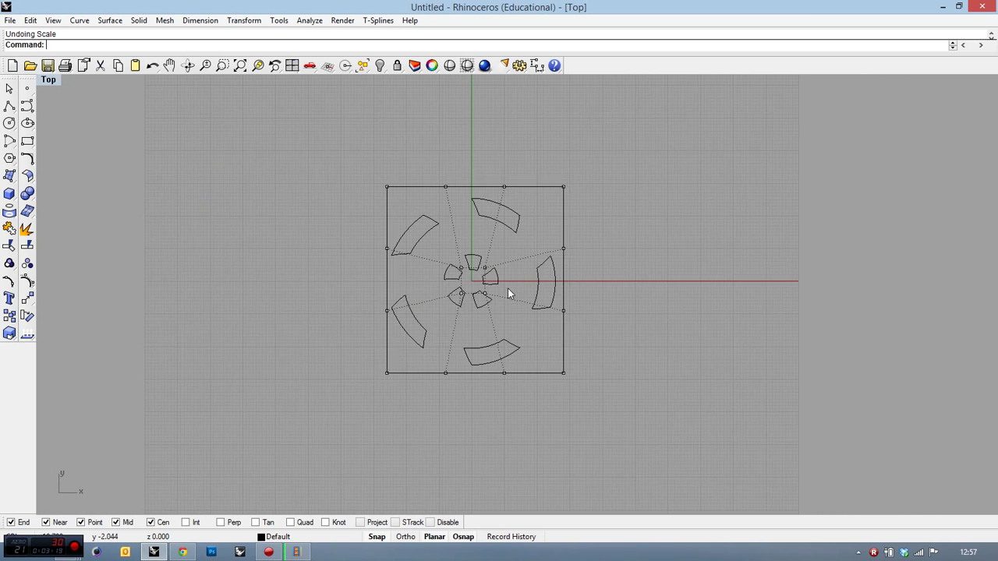
{"action": "left_click_drag", "start_coordinate": [502, 188], "coordinate": [535, 296]}
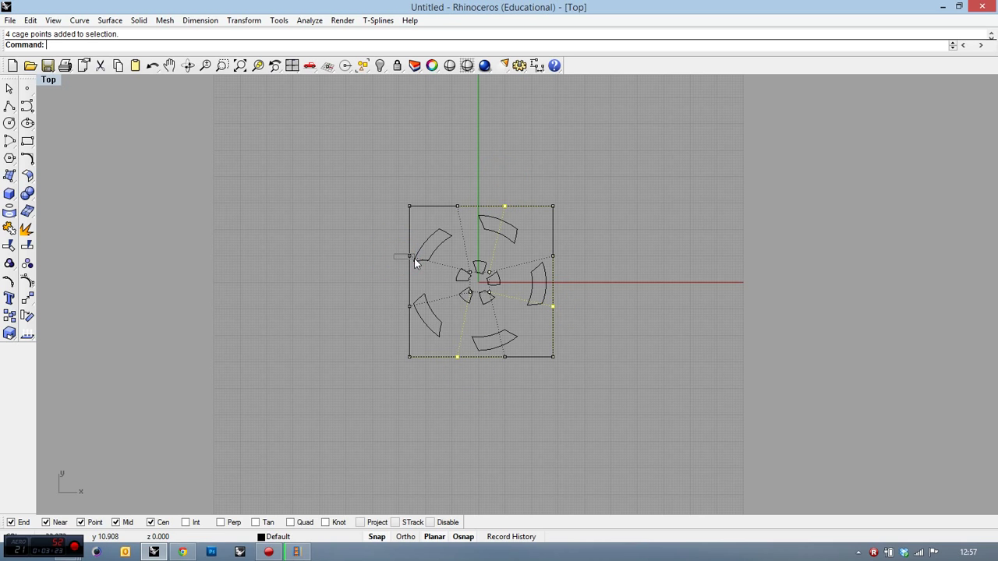
{"action": "left_click", "coordinate": [10, 334]}
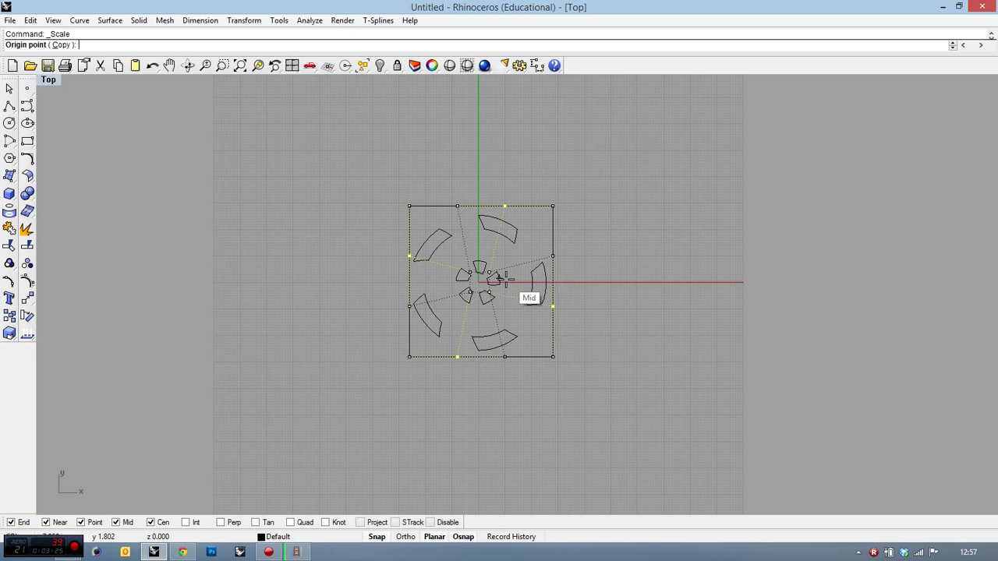
{"action": "type", "text": "0"}
{"action": "key", "text": "Return"}
{"action": "left_click", "coordinate": [586, 282]}
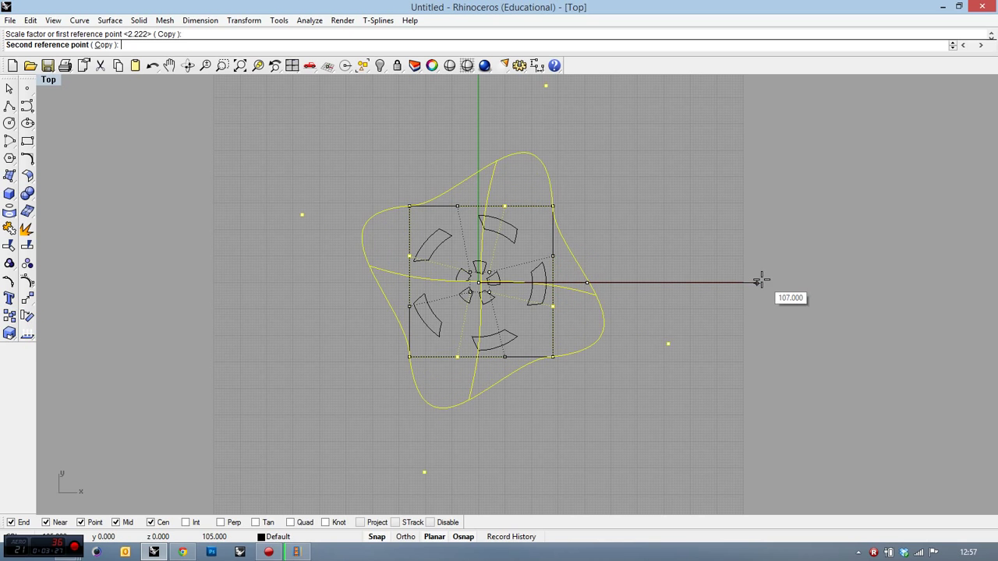
{"action": "left_click", "coordinate": [790, 283]}
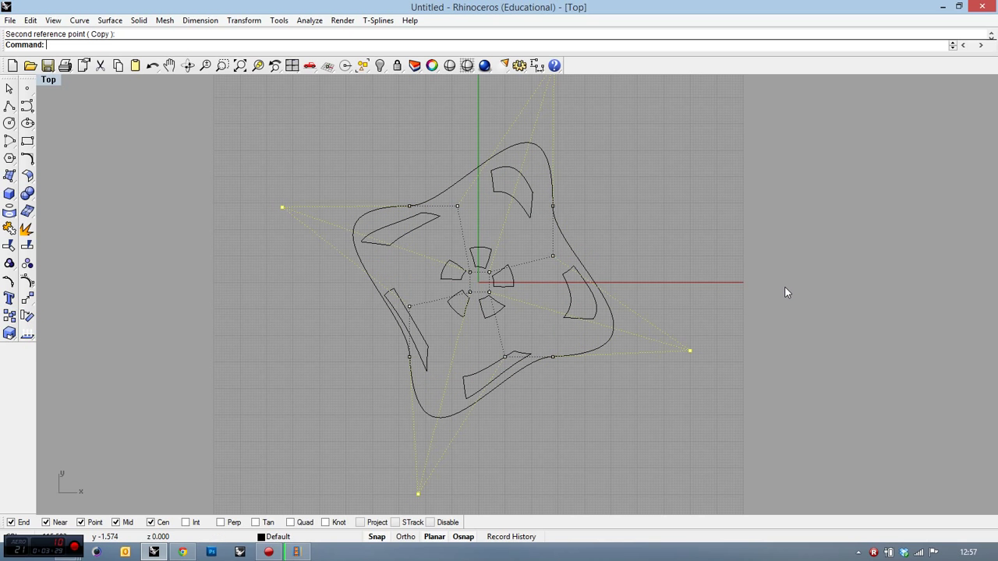
{"action": "key", "text": "ctrl+z"}
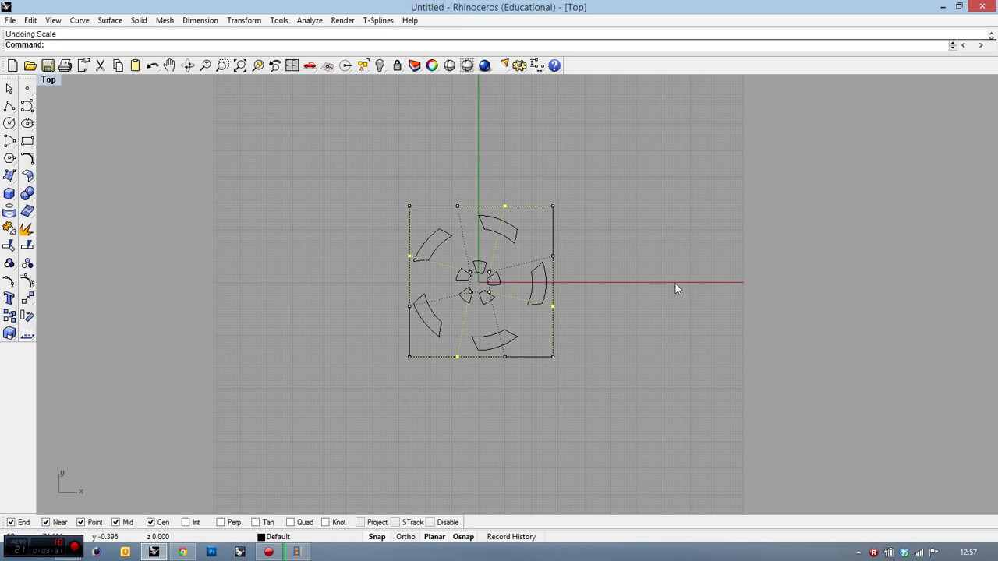
- Try scaling the four corner points of the cage outward about the origin, and undo the scaling
{"action": "left_click_drag", "start_coordinate": [546, 220], "coordinate": [545, 218]}
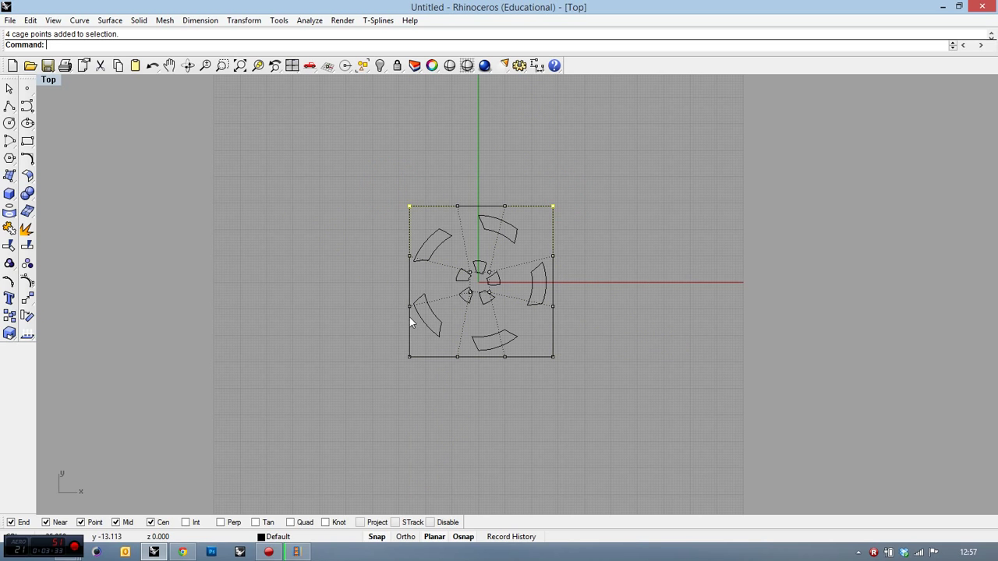
{"action": "left_click", "coordinate": [9, 334]}
{"action": "type", "text": "0"}
{"action": "key", "text": "Return"}
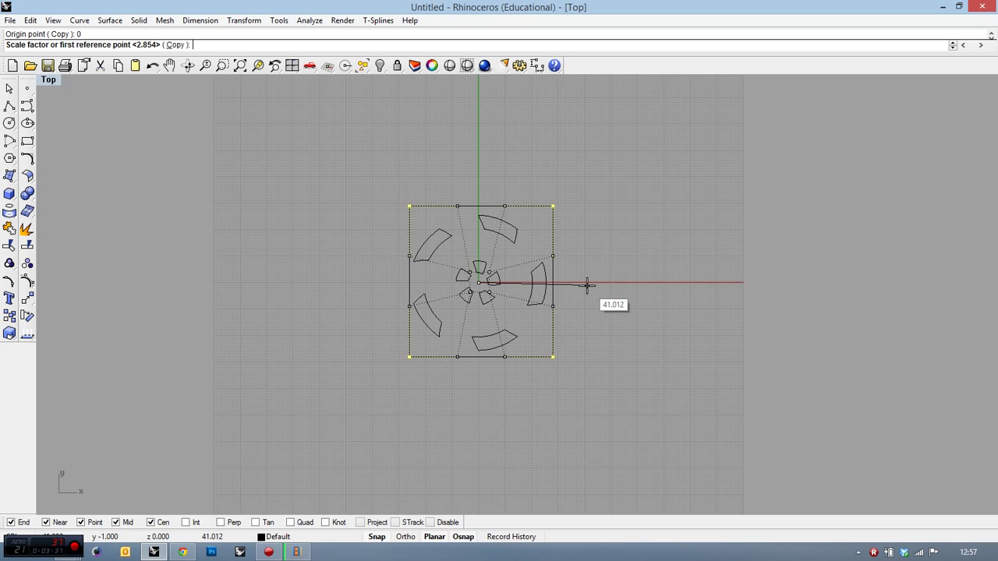
{"action": "left_click", "coordinate": [589, 286]}
{"action": "left_click", "coordinate": [725, 290]}
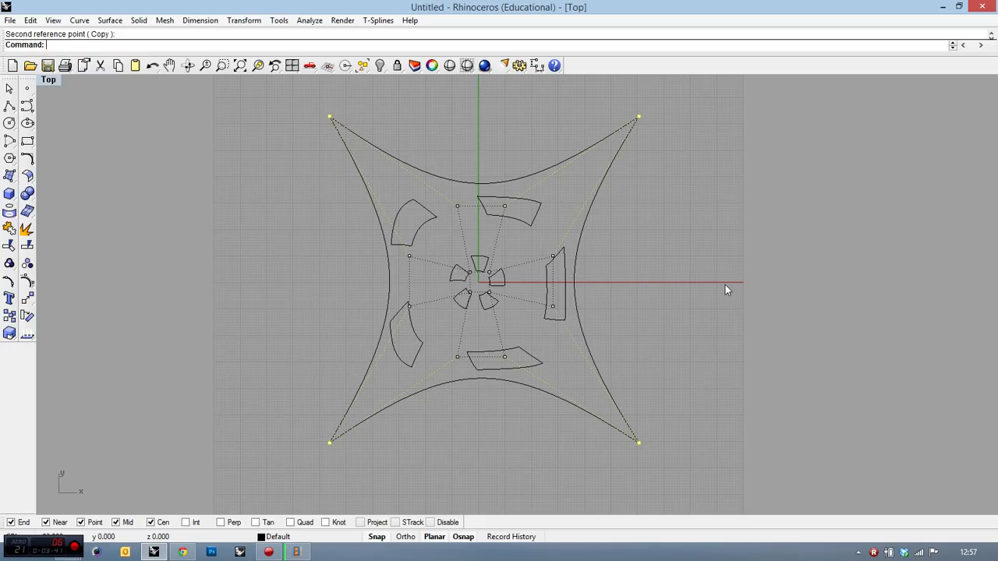
{"action": "key", "text": "ctrl+z"}
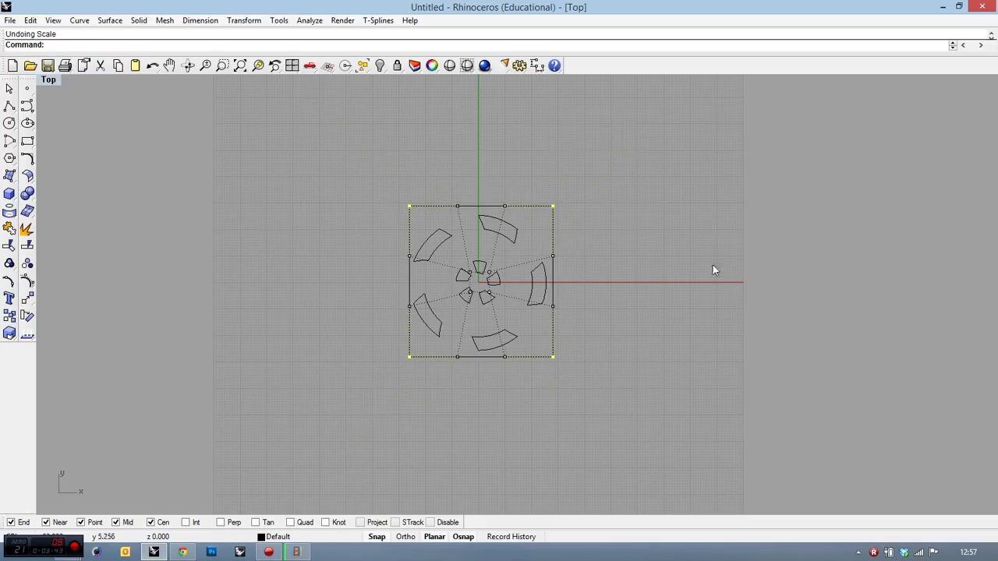
- Pull the cage's upper-right corner point diagonally outward to stretch the pattern, and remove the cage curve from the drawing
{"action": "scroll", "coordinate": [540, 236], "scroll_direction": "down", "scroll_amount": 3}
{"action": "left_click_drag", "start_coordinate": [541, 241], "coordinate": [610, 193]}
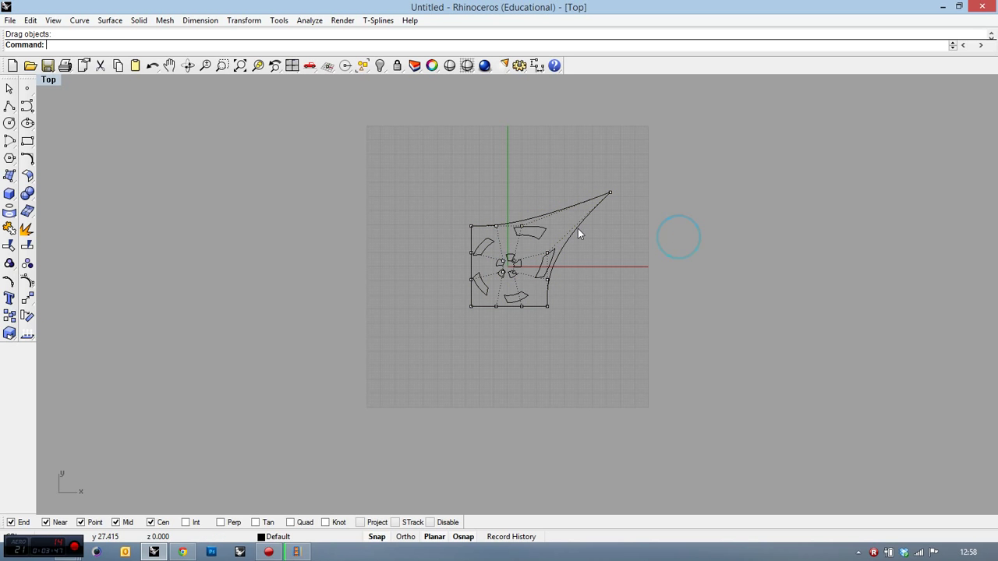
{"action": "scroll", "coordinate": [568, 234], "scroll_direction": "up", "scroll_amount": 2}
{"action": "left_click", "coordinate": [9, 88]}
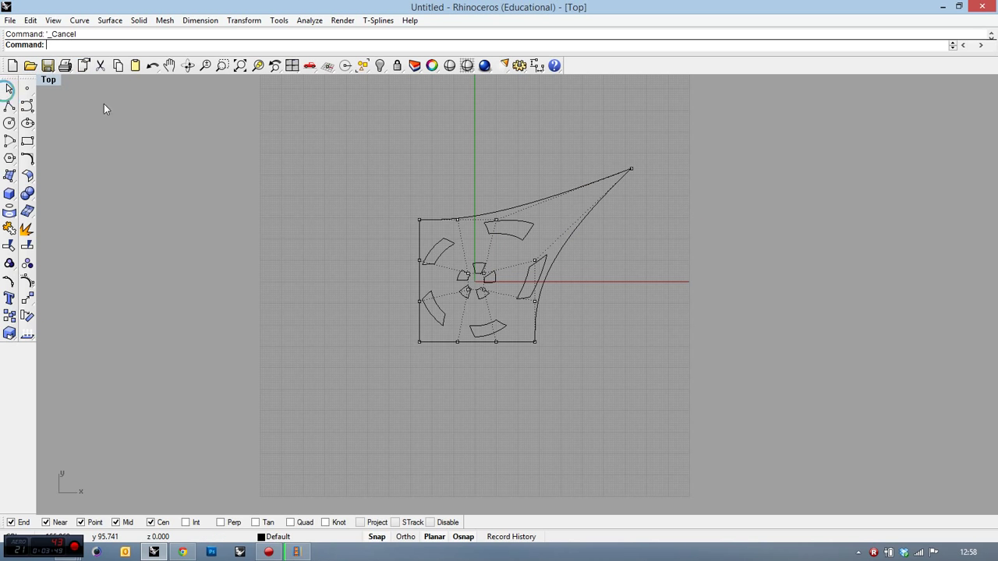
{"action": "left_click", "coordinate": [584, 186]}
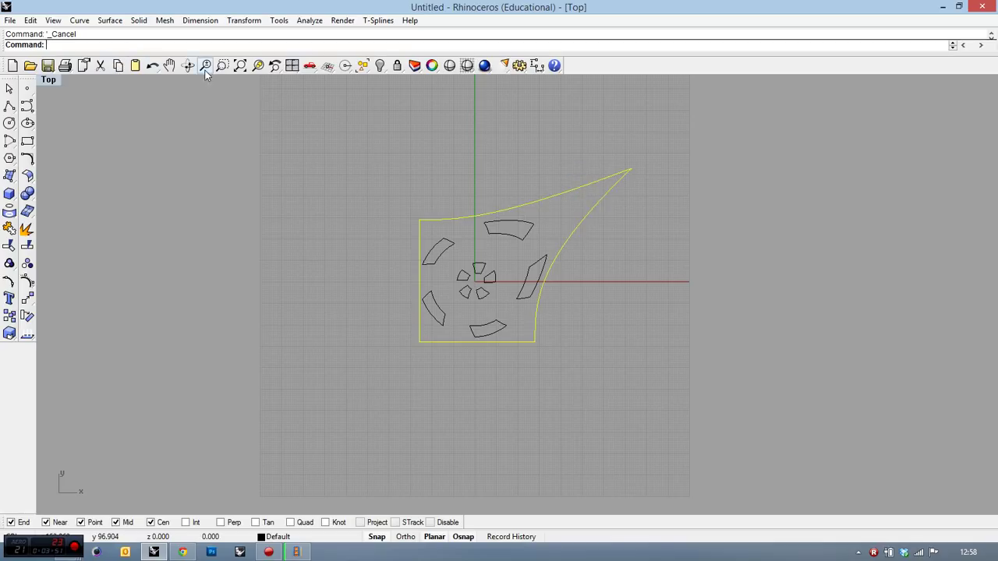
{"action": "left_click", "coordinate": [99, 65]}
- Select the two stretched outer segments and scale them up about the origin by a factor of about 1.46
{"action": "left_click_drag", "start_coordinate": [469, 206], "coordinate": [564, 269]}
{"action": "left_click", "coordinate": [543, 261], "text": "shift"}
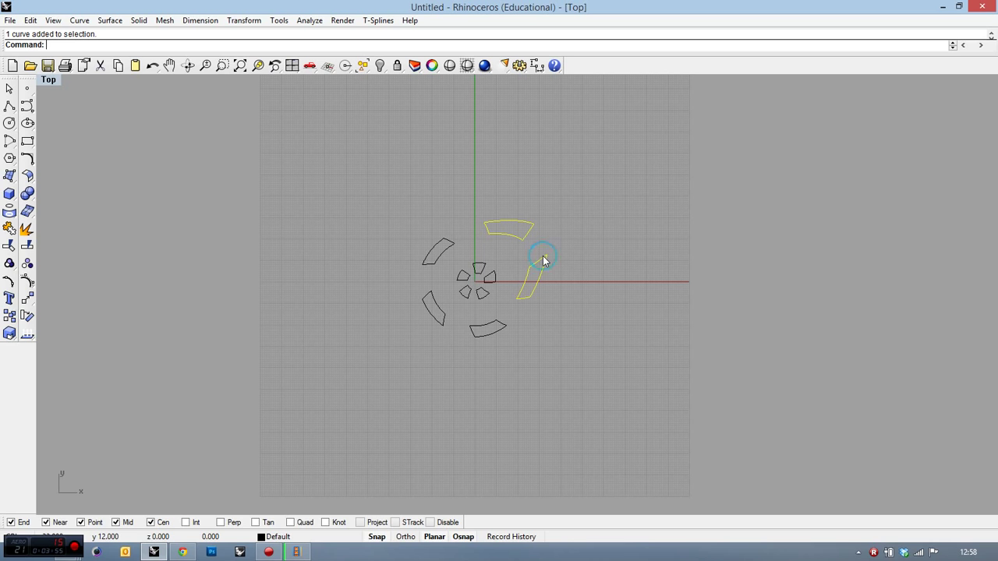
{"action": "left_click", "coordinate": [10, 335]}
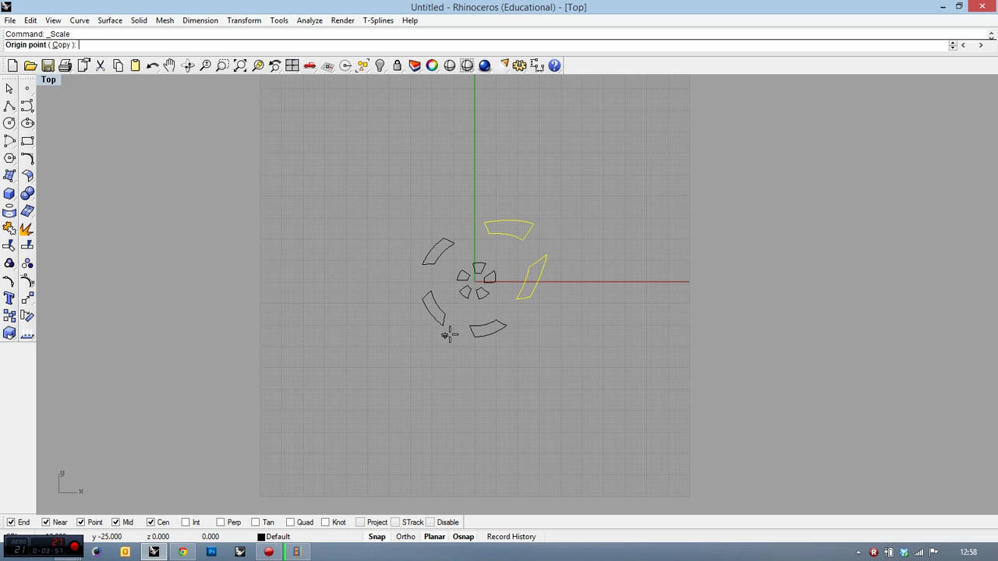
{"action": "left_click", "coordinate": [474, 281]}
{"action": "left_click", "coordinate": [567, 225]}
{"action": "left_click", "coordinate": [612, 204]}
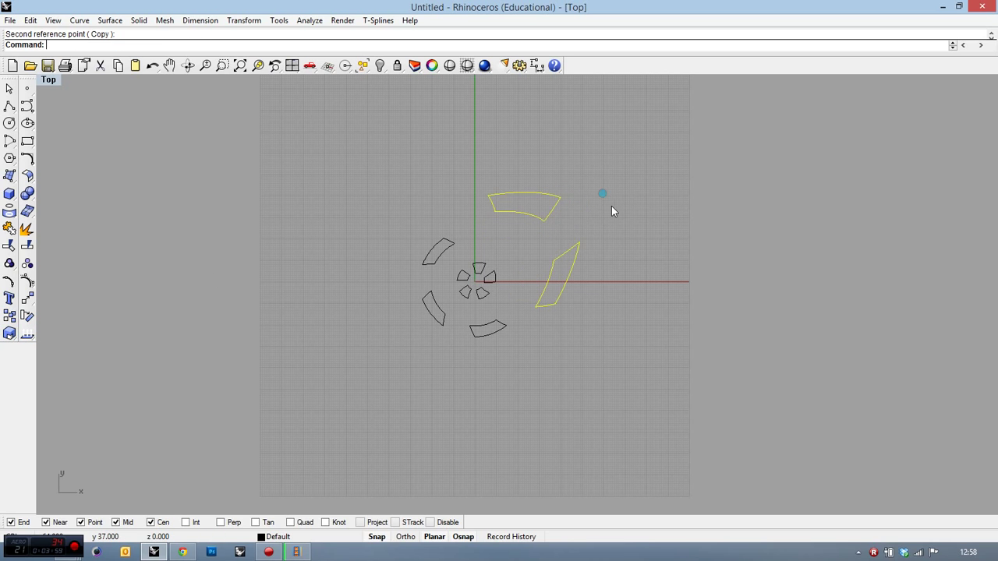
- Move the two enlarged segments about 13 mm toward the centre, and shift the upper one slightly further inward
{"action": "left_click_drag", "start_coordinate": [566, 254], "coordinate": [541, 267]}
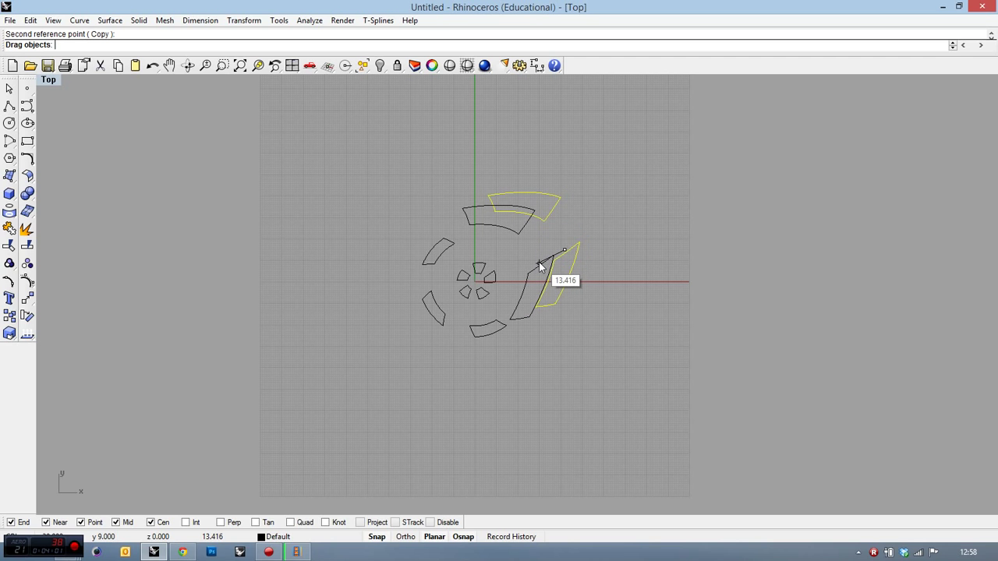
{"action": "left_click_drag", "start_coordinate": [508, 229], "coordinate": [514, 249]}
{"action": "left_click", "coordinate": [590, 286]}
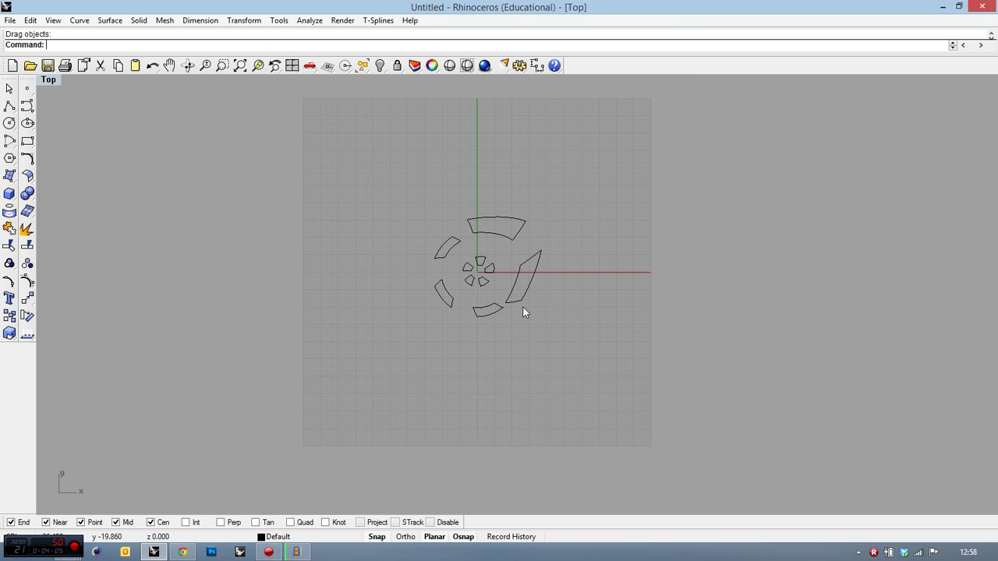
- Scale the five inner segments outward about the origin by a factor of about 1.78, and clear the selection
{"action": "scroll", "coordinate": [522, 306], "scroll_direction": "up", "scroll_amount": 1}
{"action": "left_click_drag", "start_coordinate": [424, 240], "coordinate": [424, 235]}
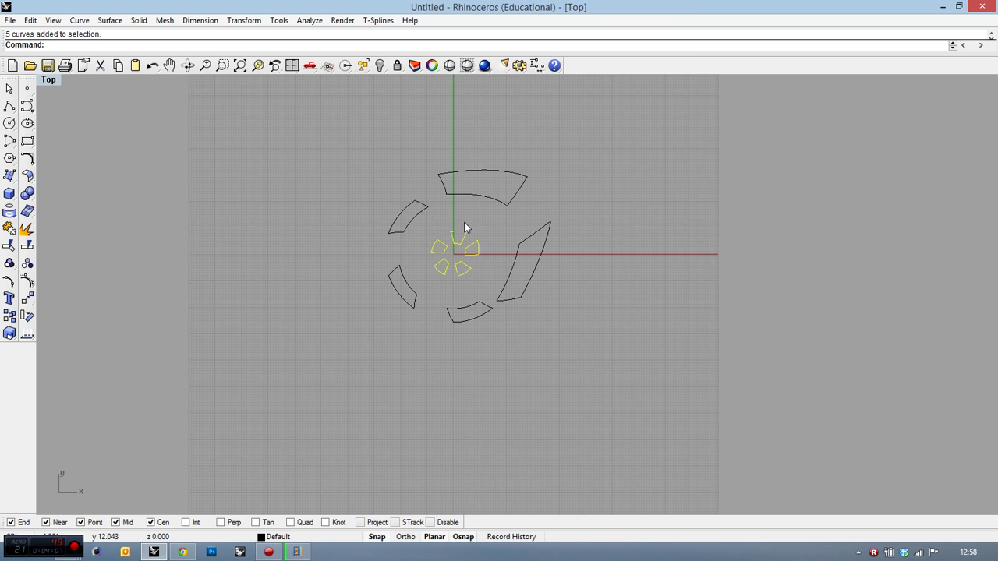
{"action": "type", "text": "scale"}
{"action": "key", "text": "Return"}
{"action": "left_click", "coordinate": [454, 254]}
{"action": "left_click", "coordinate": [470, 246]}
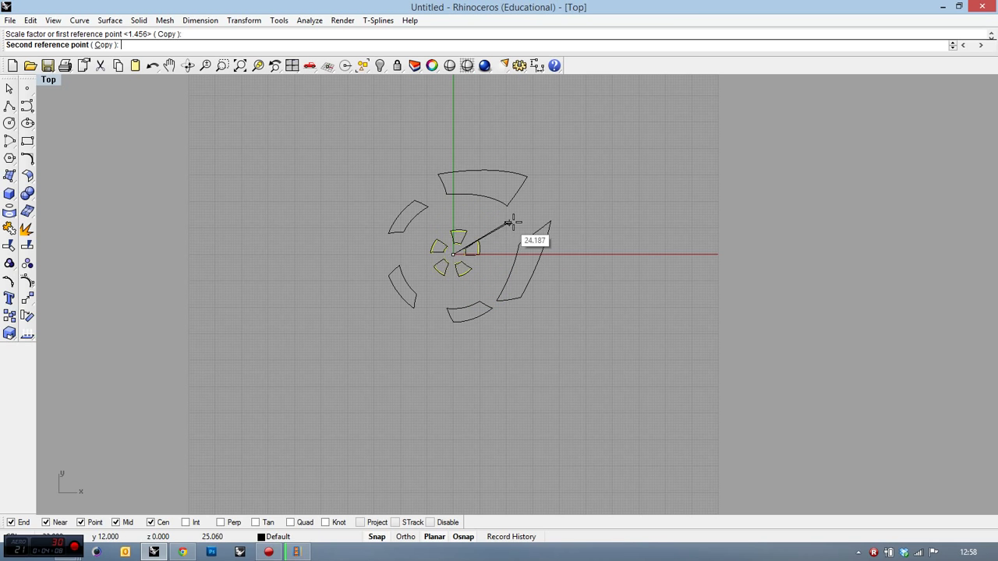
{"action": "left_click", "coordinate": [550, 205]}
{"action": "scroll", "coordinate": [507, 211], "scroll_direction": "down", "scroll_amount": 1}
{"action": "scroll", "coordinate": [499, 171], "scroll_direction": "up", "scroll_amount": 1}
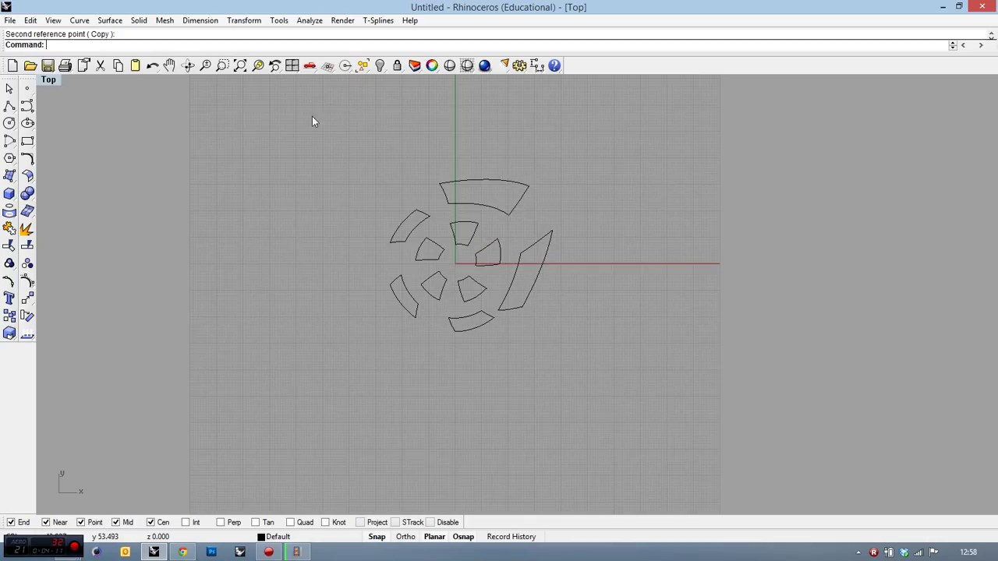
{"action": "key", "text": "Escape"}
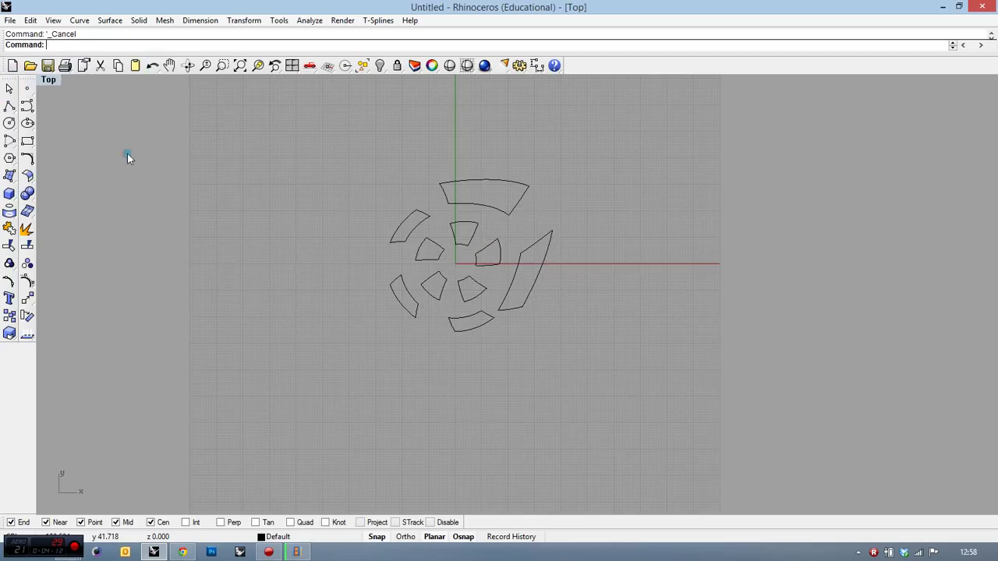
- Start a text object and enter the first name as its text
{"action": "left_click", "coordinate": [9, 298]}
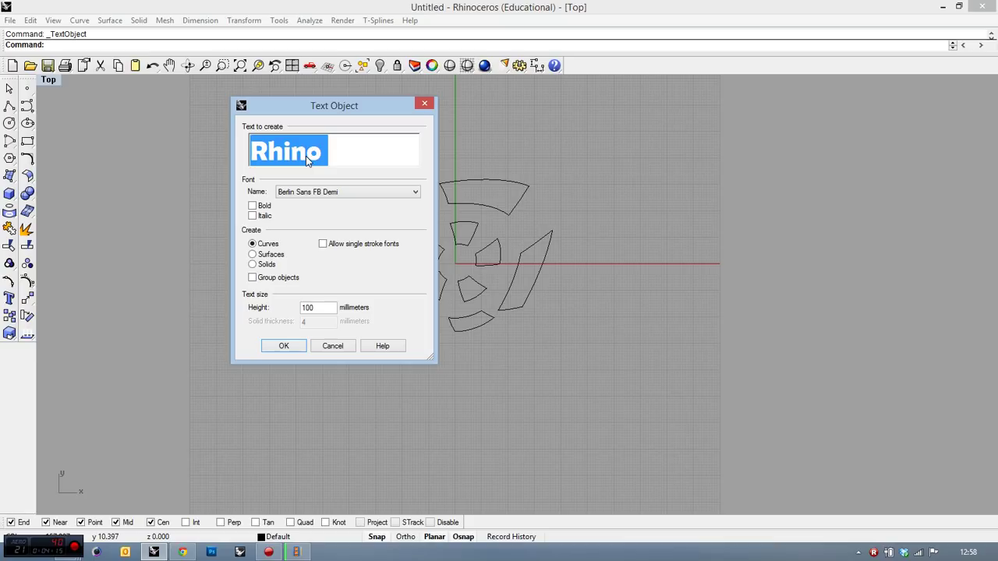
{"action": "type", "text": "E"}
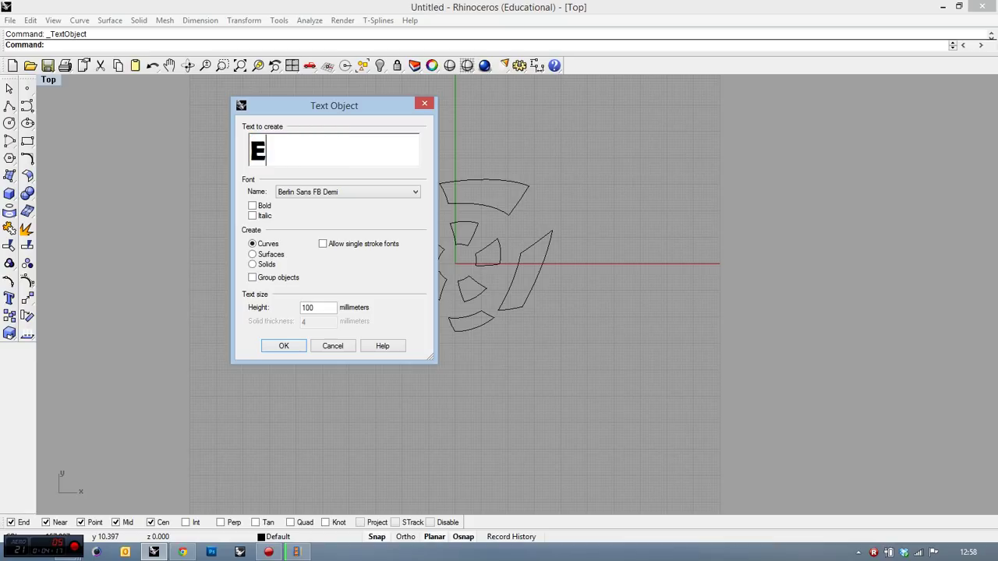
{"action": "type", "text": "nea"}
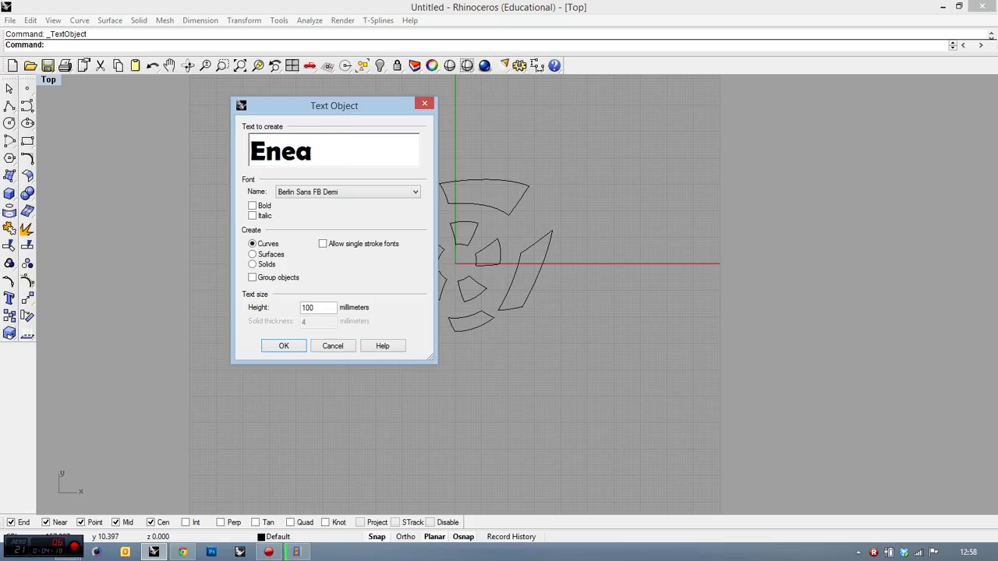
- Try the Browallia New and Centaur fonts on the text, and set its font to Corbel
{"action": "left_click", "coordinate": [348, 199]}
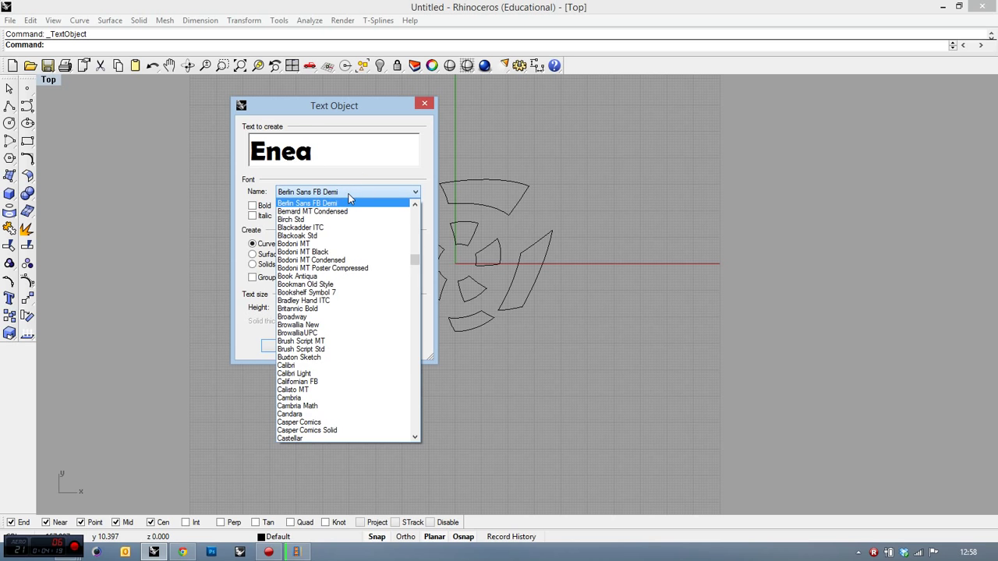
{"action": "left_click", "coordinate": [295, 328]}
{"action": "left_click", "coordinate": [305, 194]}
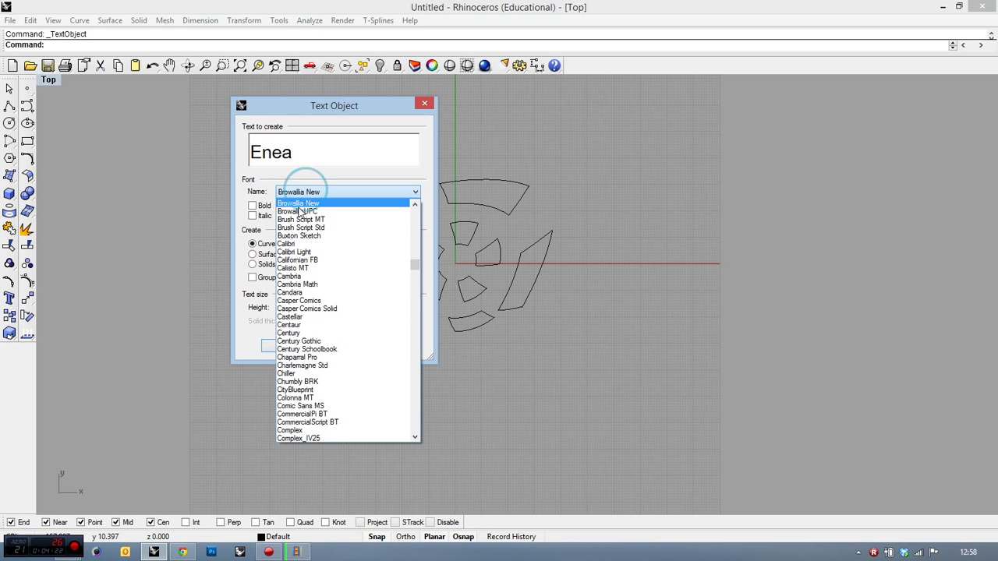
{"action": "left_click", "coordinate": [287, 333]}
{"action": "left_click", "coordinate": [304, 196]}
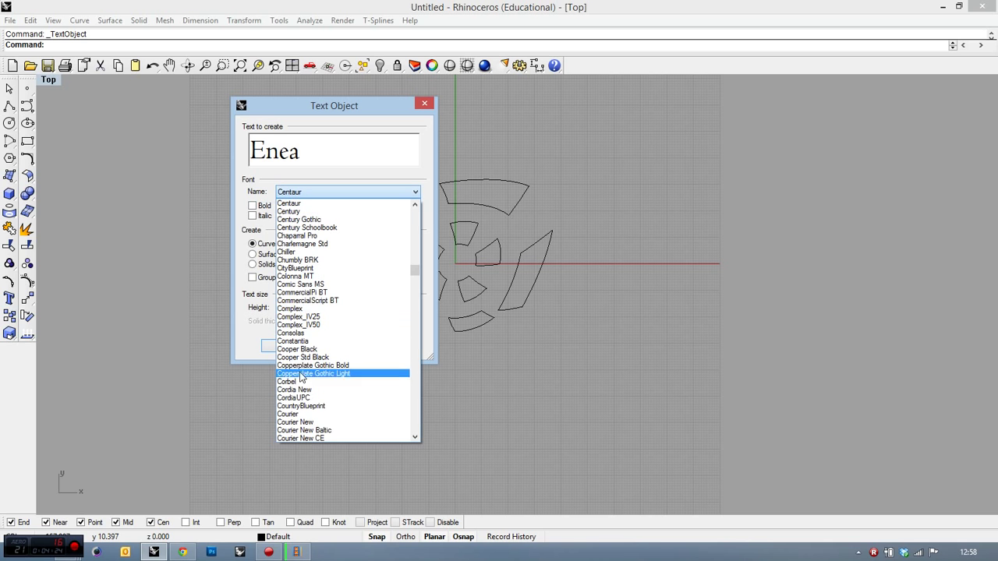
{"action": "left_click", "coordinate": [300, 383]}
- Create the text as curves and place it below the radial pattern
{"action": "left_click", "coordinate": [271, 349]}
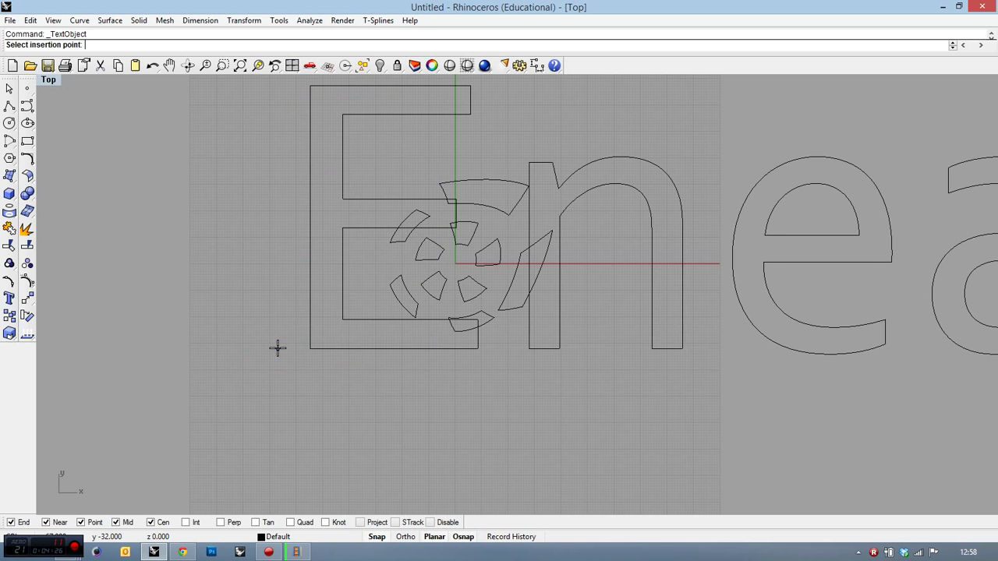
{"action": "scroll", "coordinate": [355, 297], "scroll_direction": "down", "scroll_amount": 4}
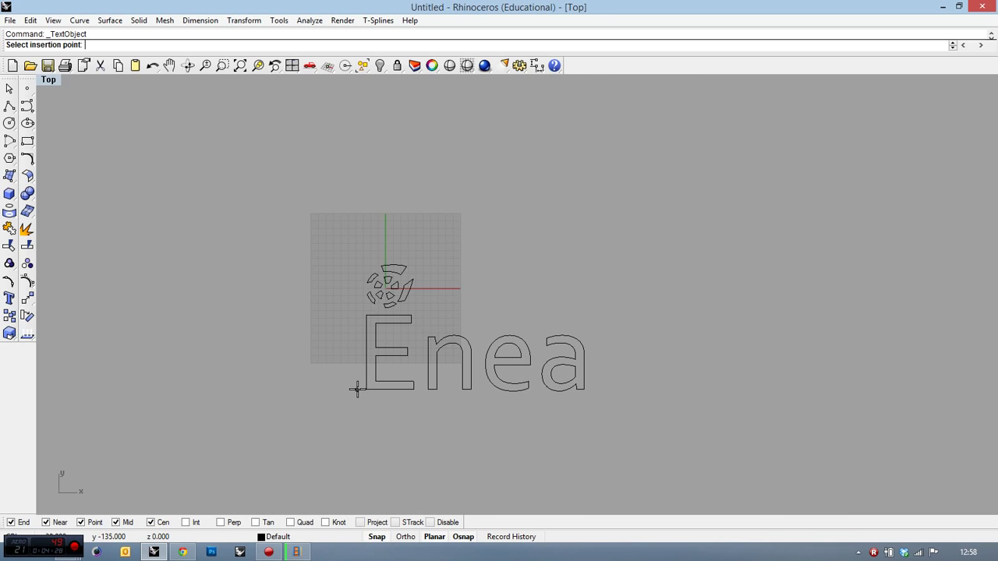
{"action": "left_click", "coordinate": [356, 390]}
- Scale the lettering by about 0.3 from the lower-left corner of its first letter, and move it up beneath the pattern
{"action": "left_click_drag", "start_coordinate": [574, 442], "coordinate": [325, 313]}
{"action": "left_click", "coordinate": [10, 333]}
{"action": "left_click", "coordinate": [367, 389]}
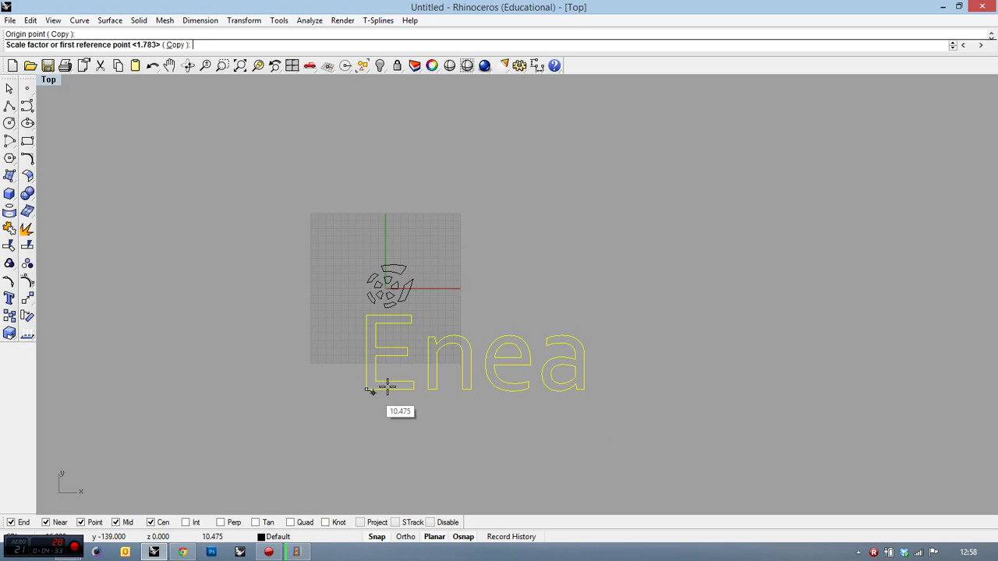
{"action": "left_click", "coordinate": [677, 248]}
{"action": "left_click", "coordinate": [448, 326]}
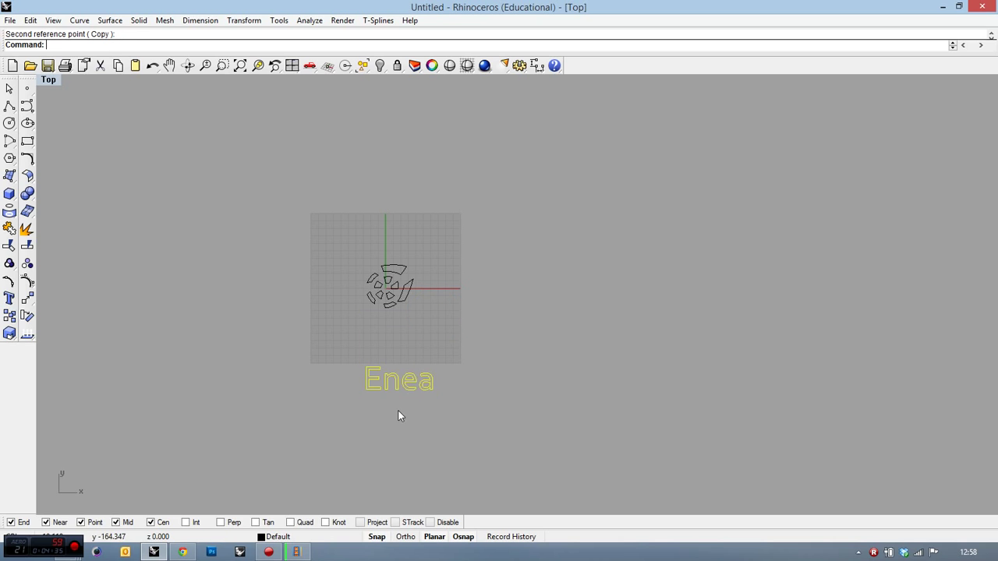
{"action": "left_click_drag", "start_coordinate": [397, 381], "coordinate": [395, 331]}
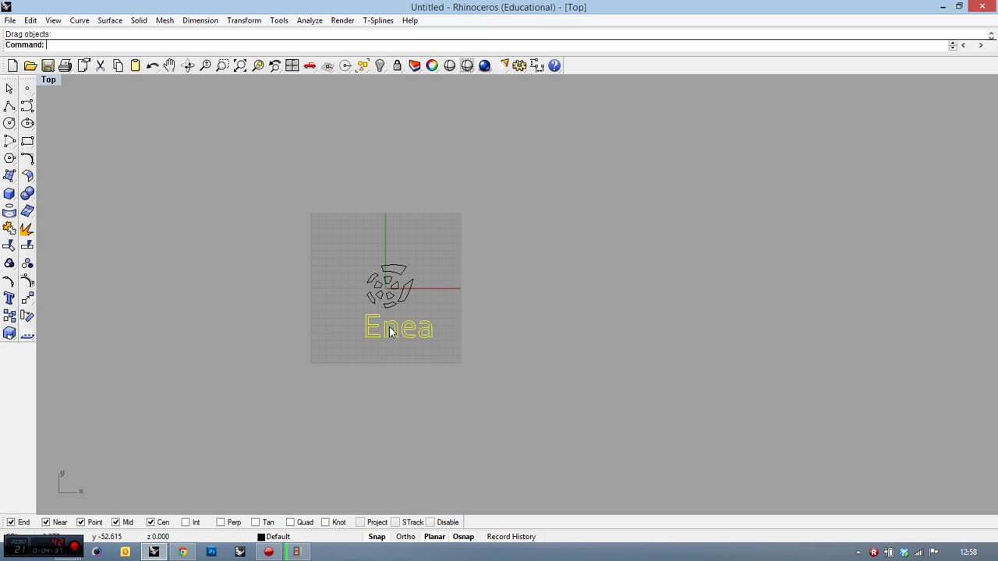
- Scale the lettering down from the lower-left corner of its first letter to roughly the pattern's width, and move it up closer beneath the pattern
{"action": "scroll", "coordinate": [393, 327], "scroll_direction": "up", "scroll_amount": 4}
{"action": "scroll", "coordinate": [401, 332], "scroll_direction": "up", "scroll_amount": 1}
{"action": "right_click", "coordinate": [402, 332]}
{"action": "left_click", "coordinate": [312, 360]}
{"action": "left_click", "coordinate": [646, 227]}
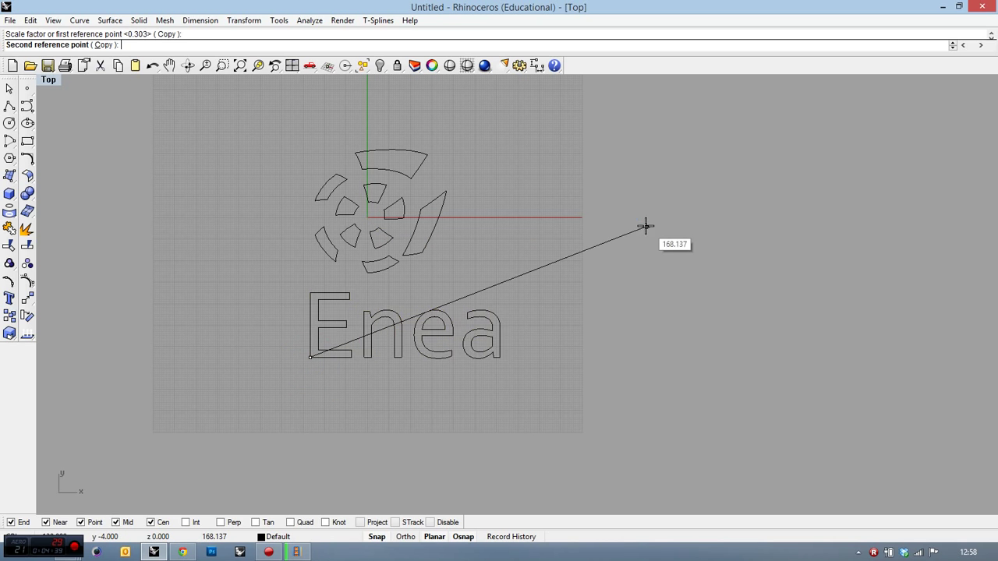
{"action": "left_click", "coordinate": [559, 281]}
{"action": "mouse_move", "coordinate": [371, 328]}
{"action": "left_mouse_down"}
{"action": "mouse_move", "coordinate": [383, 319]}
{"action": "mouse_move", "coordinate": [374, 311]}
{"action": "left_mouse_up"}
- Draw a rectangular frame of about 83 by 105 mm around the radial pattern and the lettering, and clear the selection
{"action": "left_click", "coordinate": [27, 140]}
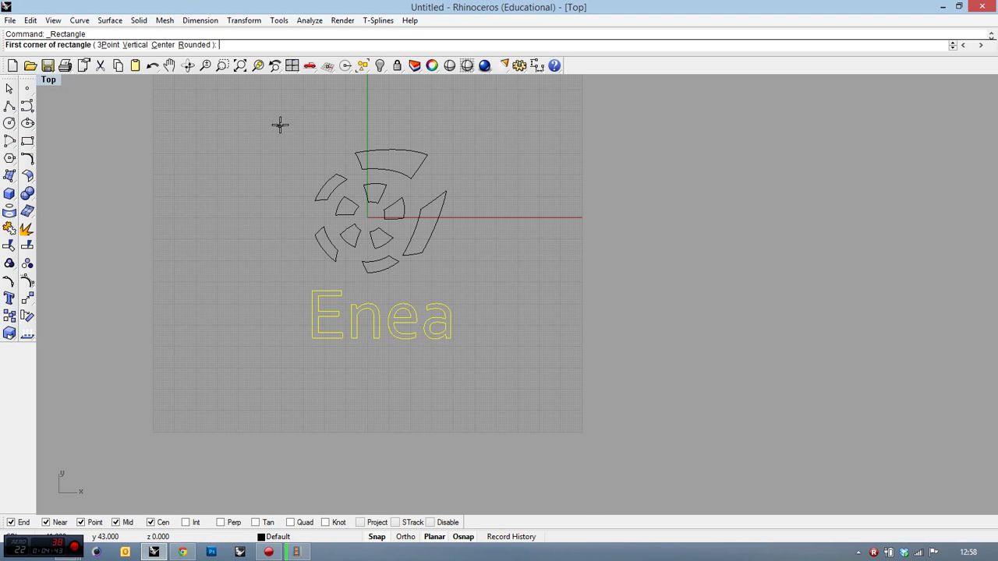
{"action": "left_click", "coordinate": [290, 134]}
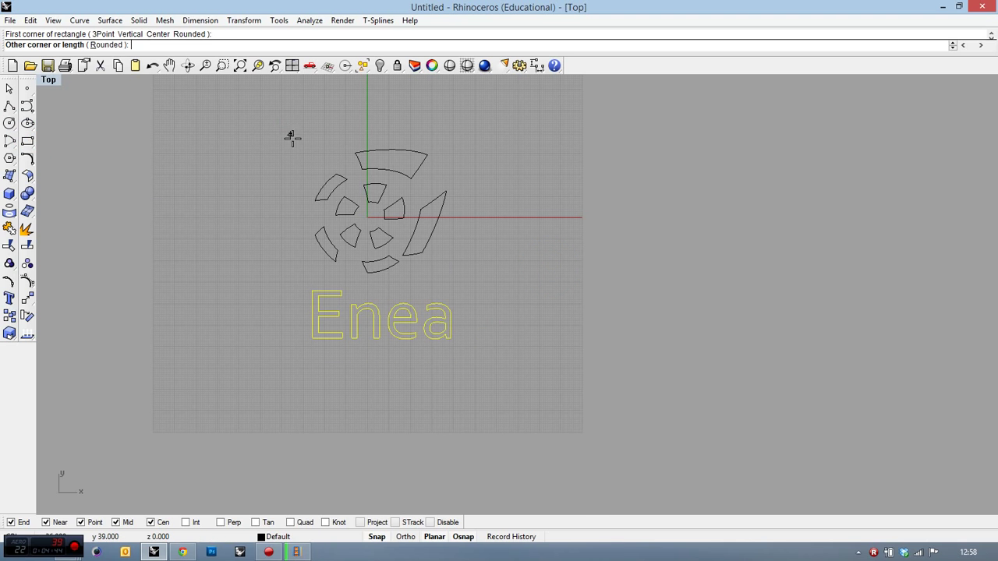
{"action": "left_click", "coordinate": [469, 360]}
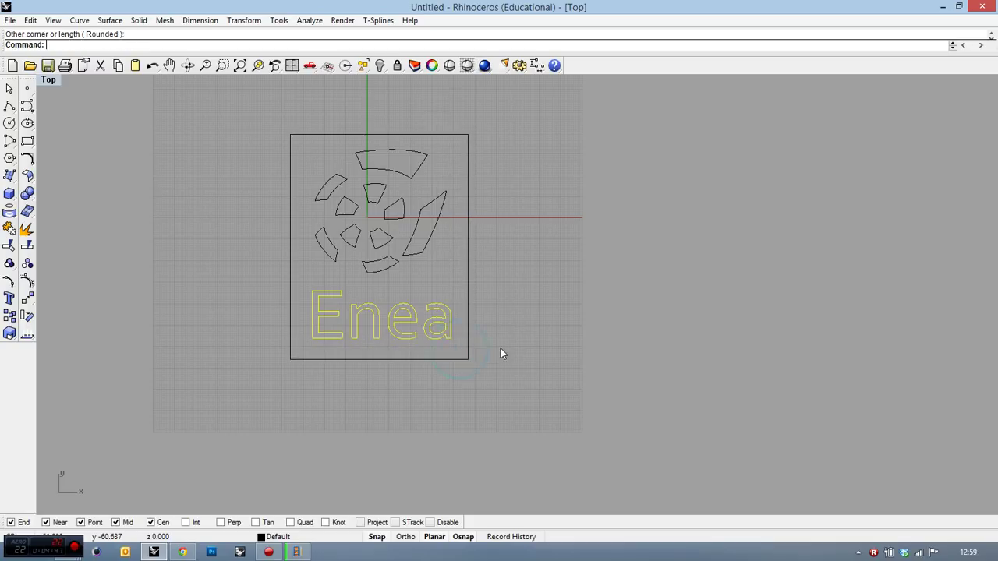
{"action": "left_click", "coordinate": [502, 351]}
{"action": "left_click", "coordinate": [9, 88]}
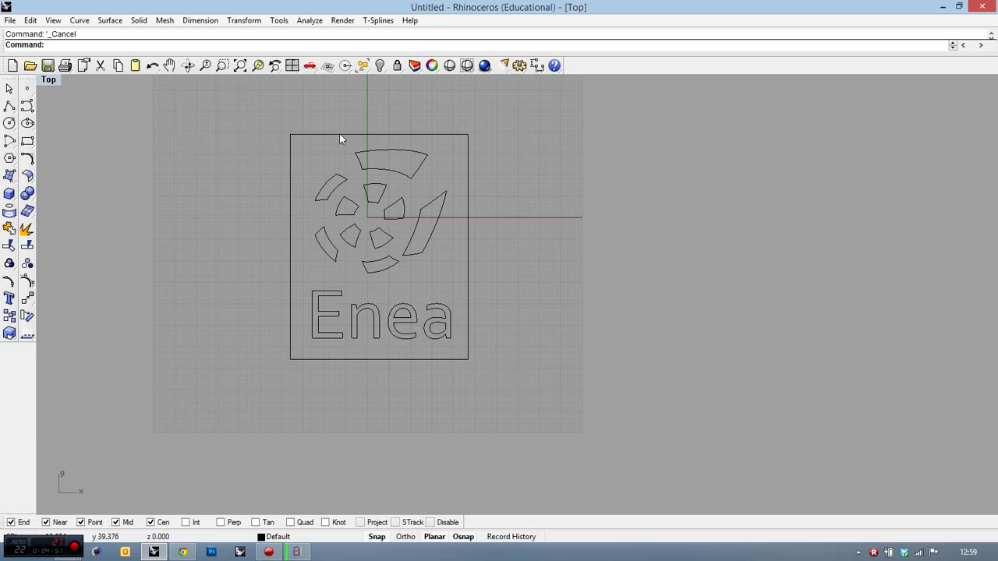
- Export the frame, pattern and lettering to the Desktop as the Adobe Illustrator file "logo export.AI", preserving model scale at 1 mm = 1 mm
{"action": "left_click_drag", "start_coordinate": [273, 119], "coordinate": [507, 382]}
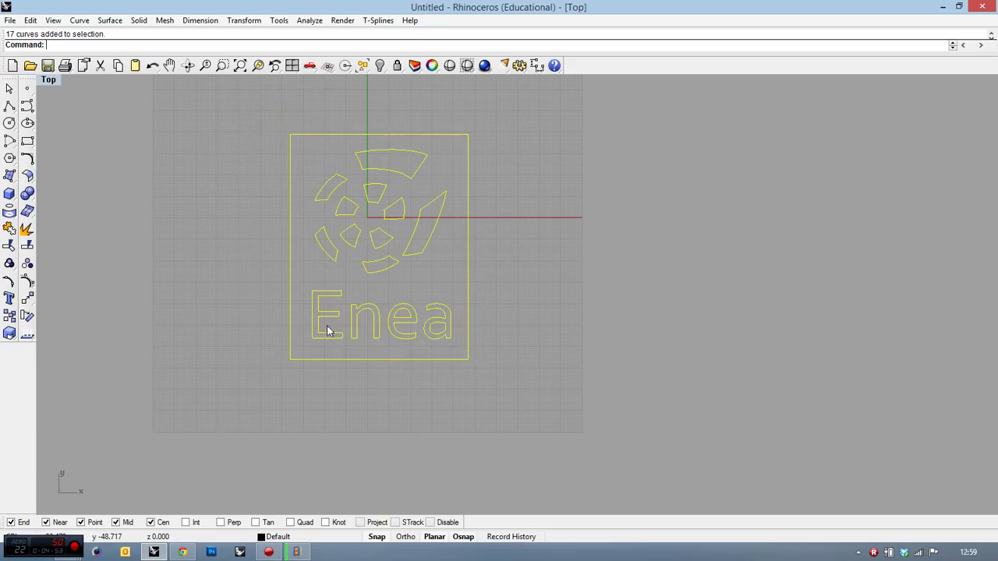
{"action": "left_click", "coordinate": [10, 20]}
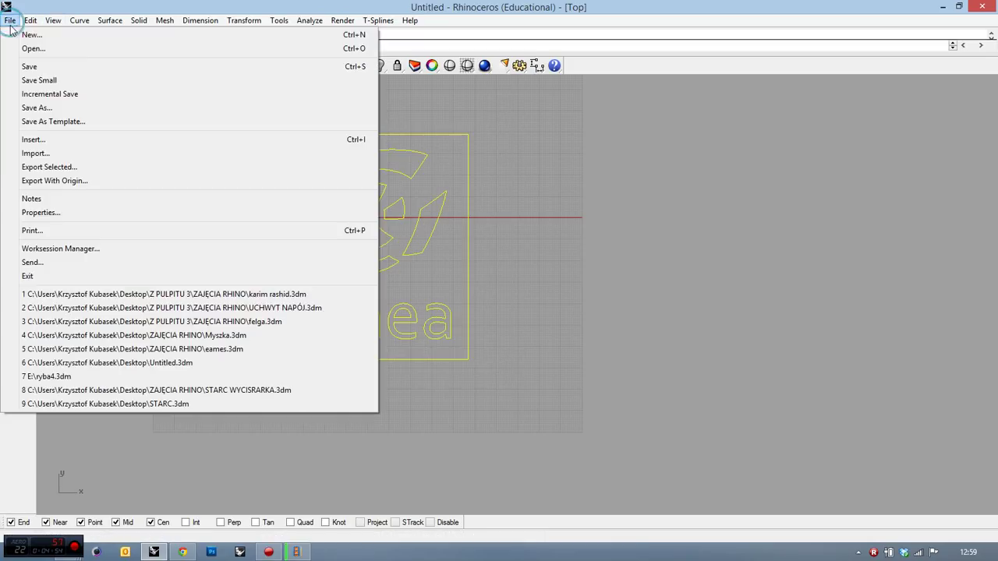
{"action": "left_click", "coordinate": [54, 167]}
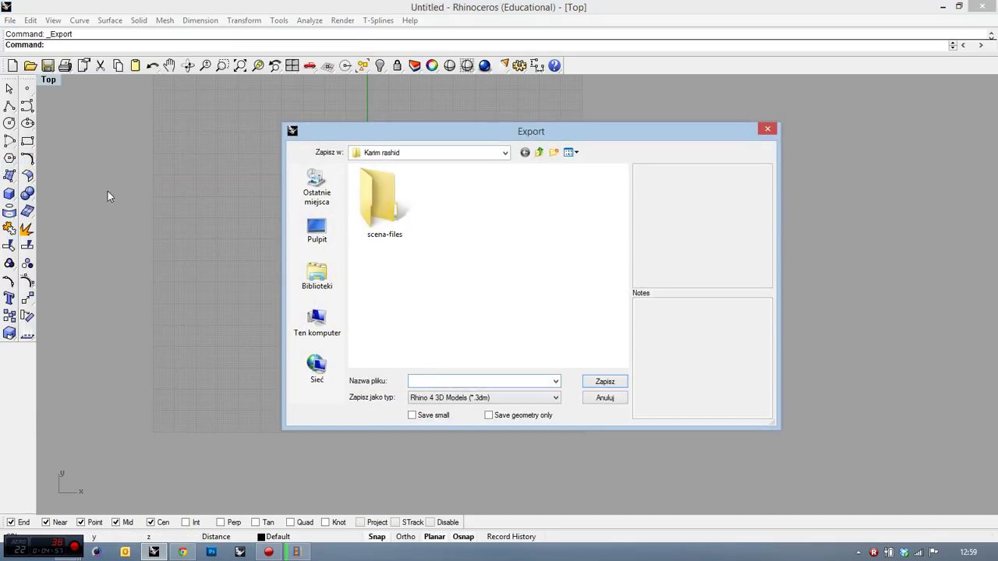
{"action": "left_click", "coordinate": [320, 236]}
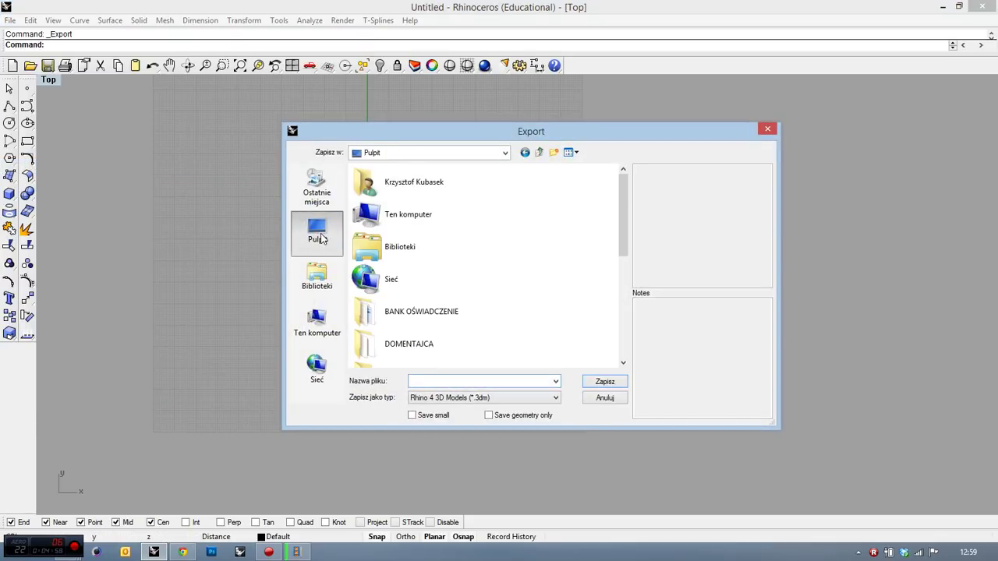
{"action": "left_click", "coordinate": [413, 379]}
{"action": "left_click", "coordinate": [413, 379]}
{"action": "left_click", "coordinate": [528, 399]}
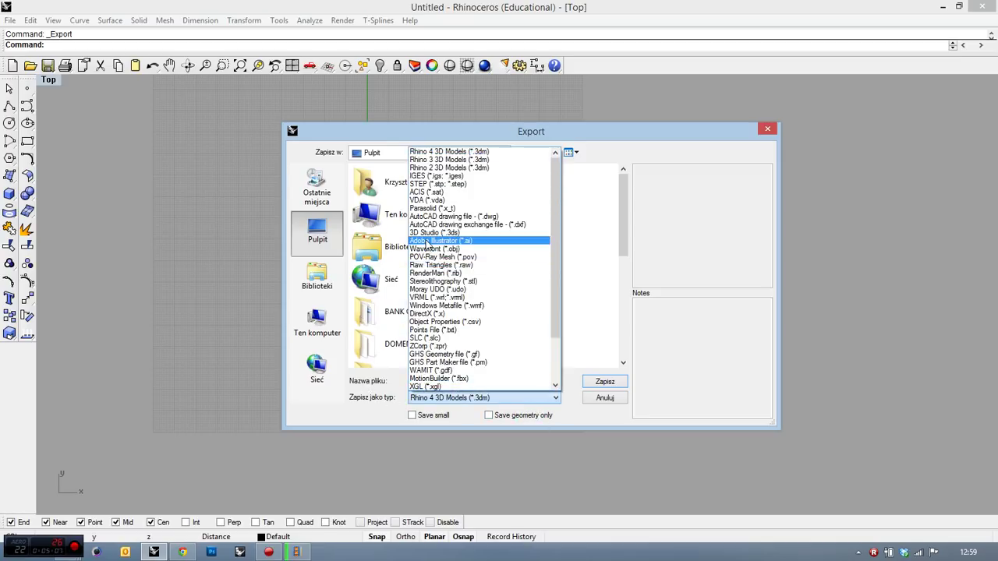
{"action": "left_click", "coordinate": [426, 242]}
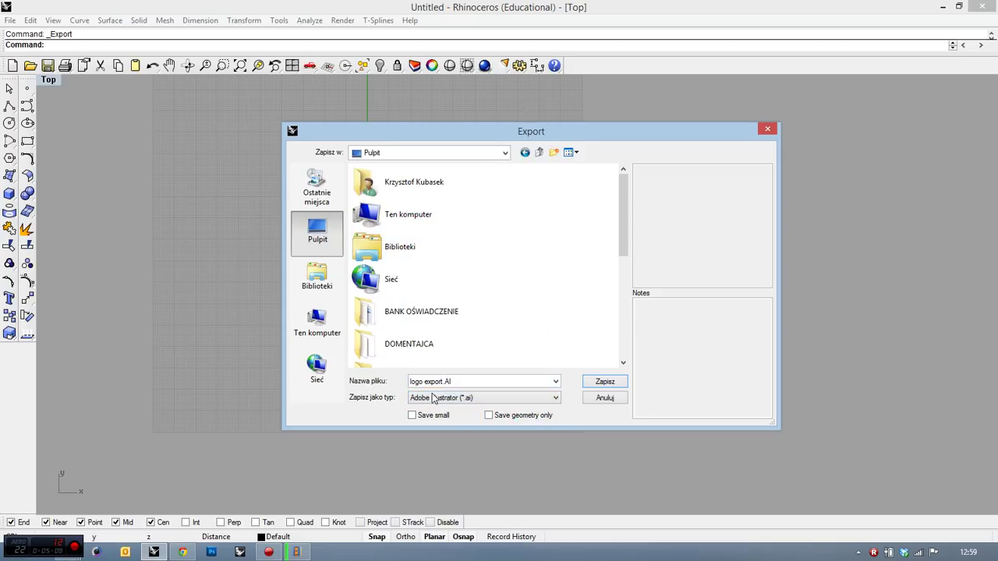
{"action": "left_click", "coordinate": [605, 381]}
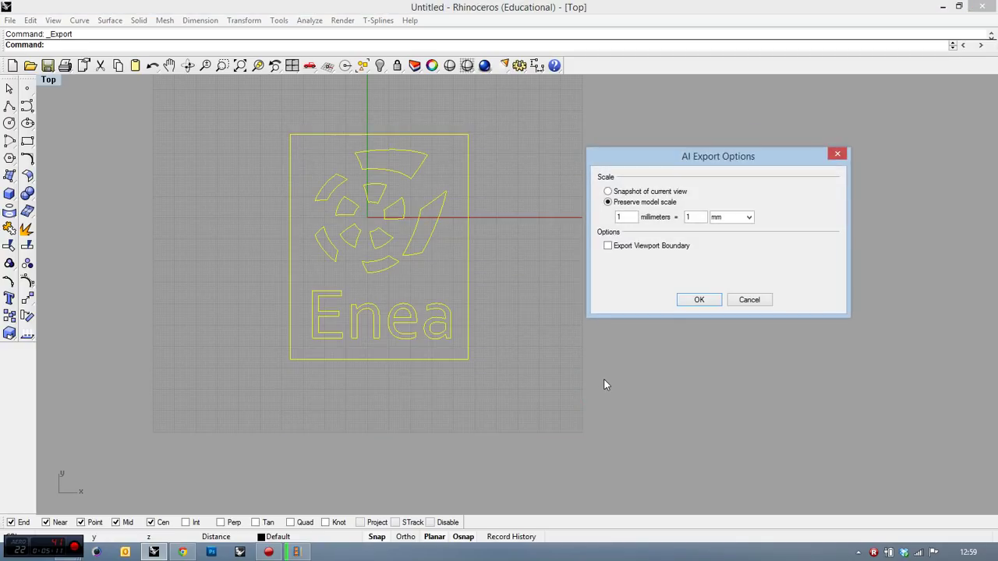
{"action": "left_click", "coordinate": [701, 301]}
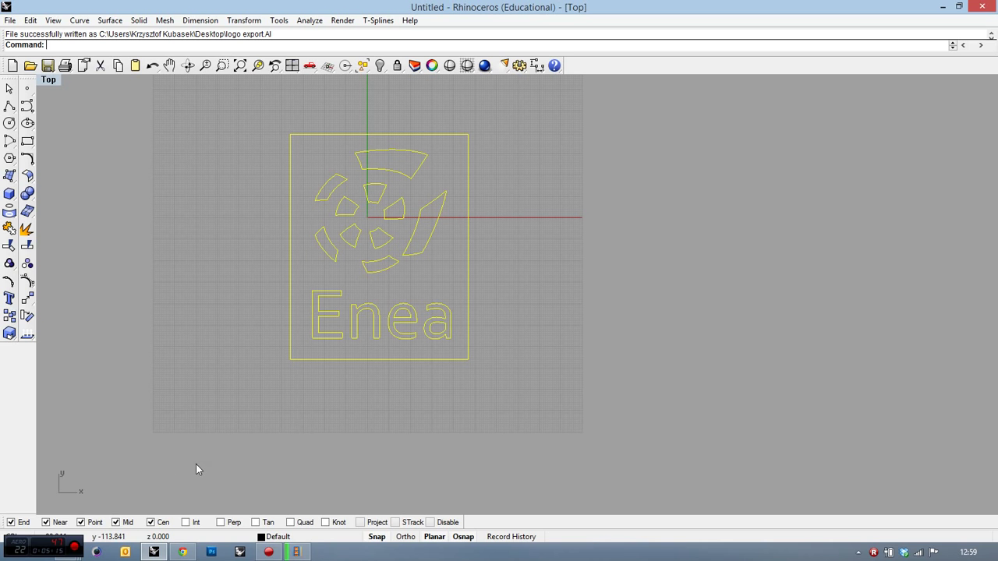
- Find CorelDRAW 12 with the system search, launch it and start a new blank drawing
{"action": "left_click", "coordinate": [6, 555]}
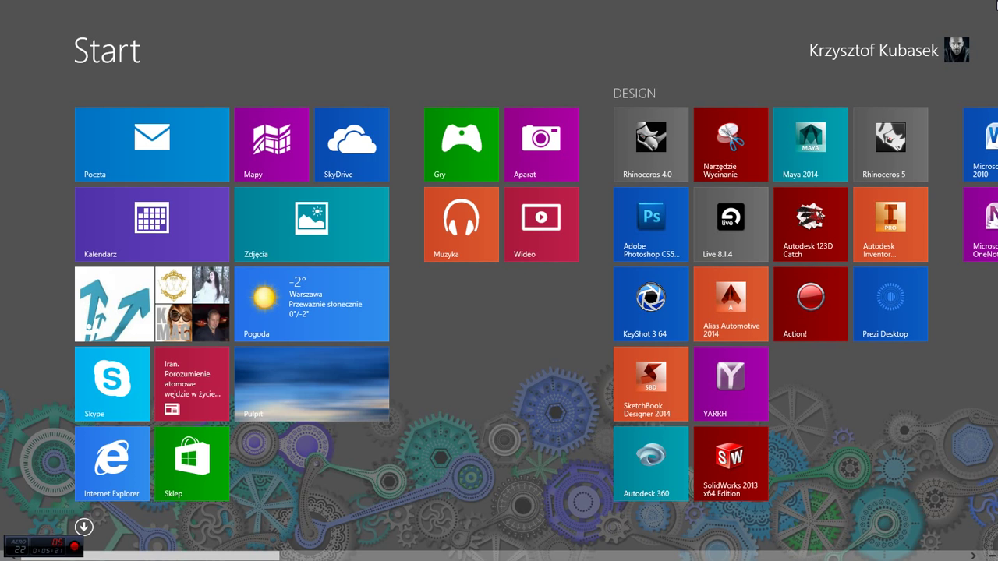
{"action": "mouse_move", "coordinate": [997, 560]}
{"action": "left_click", "coordinate": [265, 418]}
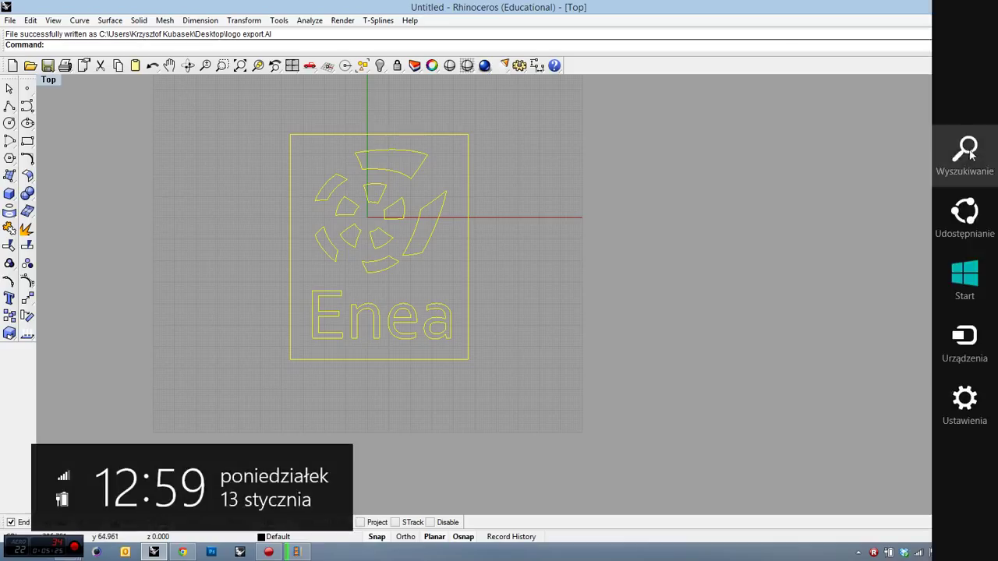
{"action": "left_click", "coordinate": [971, 148]}
{"action": "type", "text": "co"}
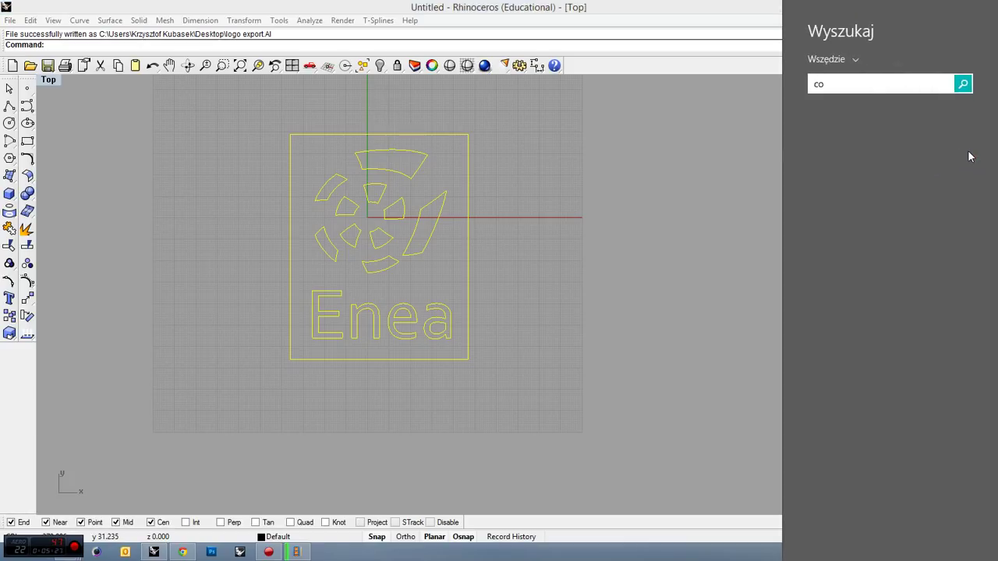
{"action": "type", "text": "relDRAW 12"}
{"action": "left_click", "coordinate": [896, 128]}
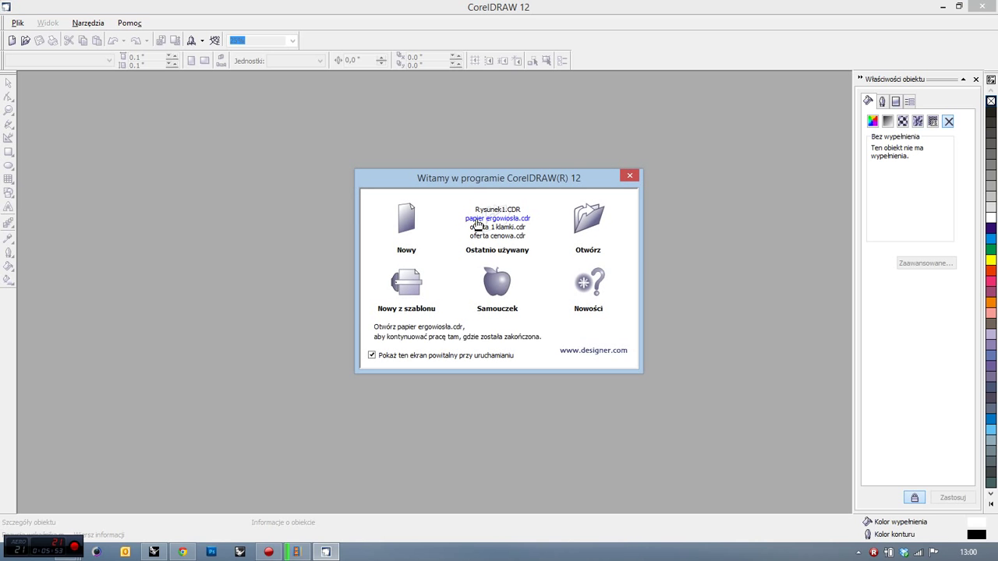
{"action": "left_click", "coordinate": [412, 227]}
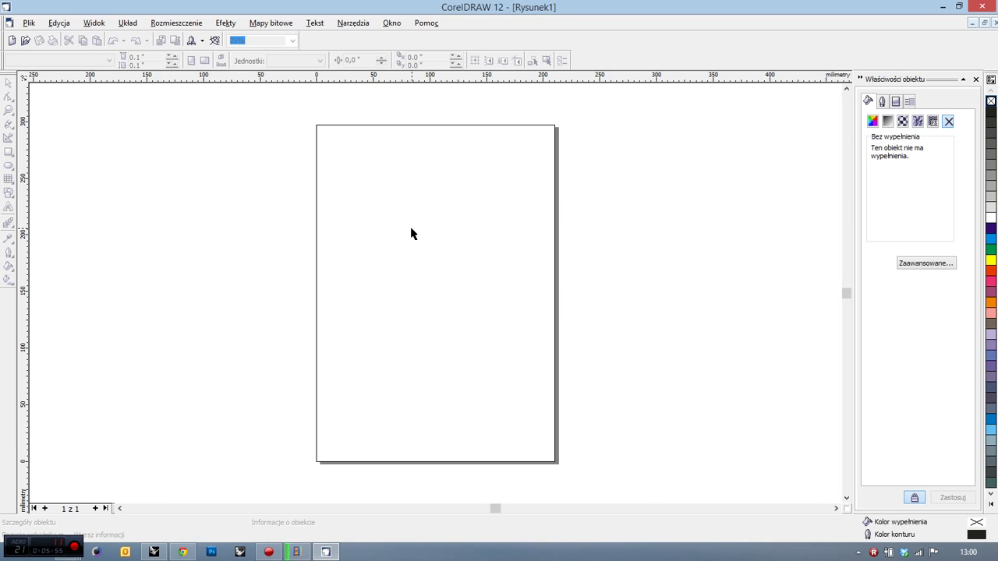
- Import "logo export.AI" from the Desktop and place it in the upper-left corner of the page
{"action": "left_click", "coordinate": [29, 23]}
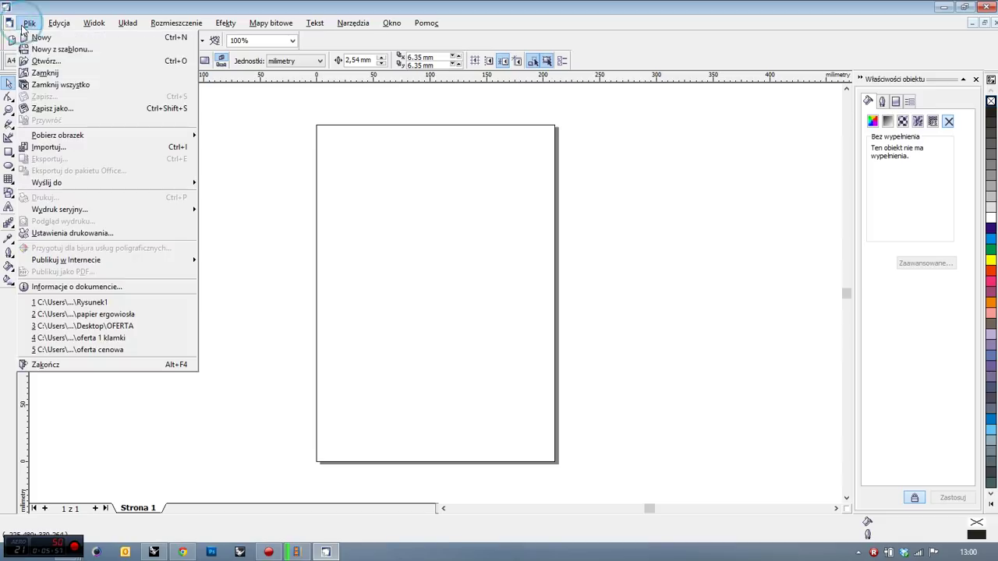
{"action": "left_click", "coordinate": [50, 147]}
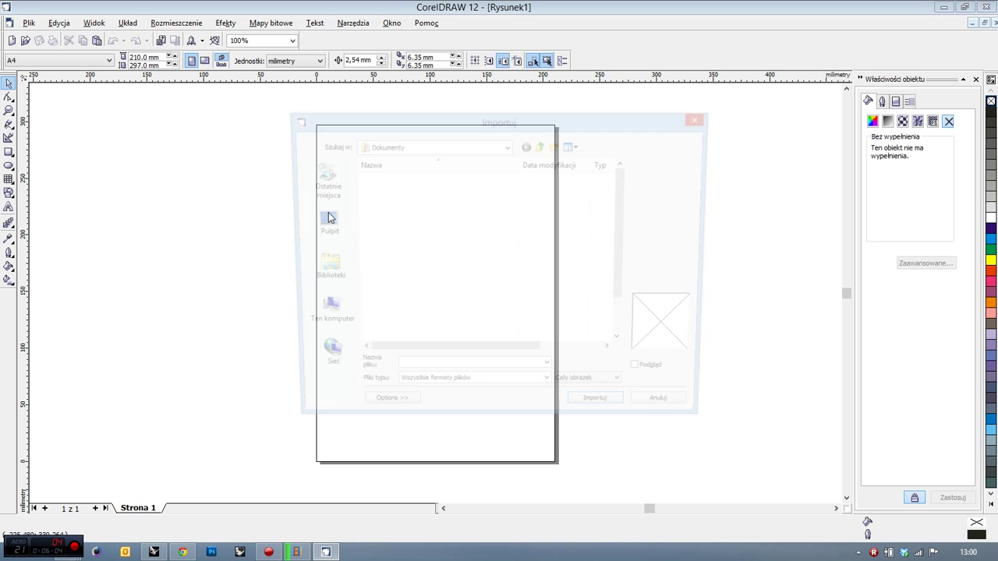
{"action": "left_click", "coordinate": [322, 222]}
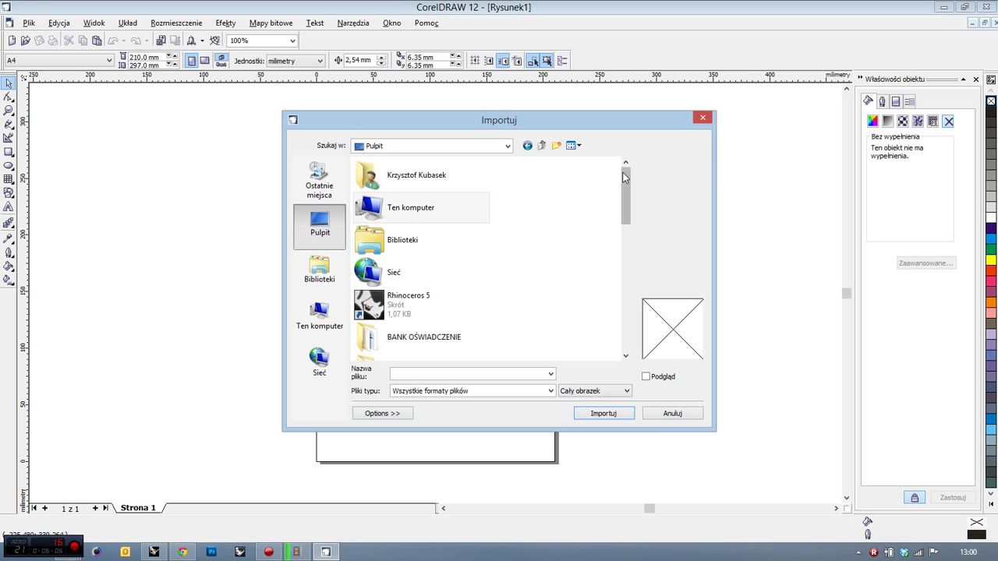
{"action": "left_click_drag", "start_coordinate": [626, 195], "coordinate": [644, 321]}
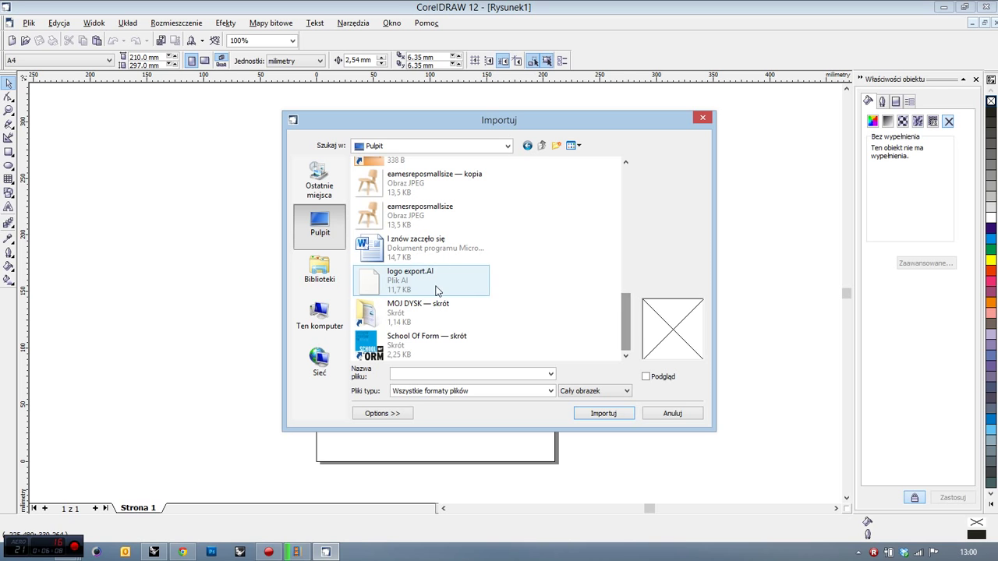
{"action": "double_click", "coordinate": [386, 275]}
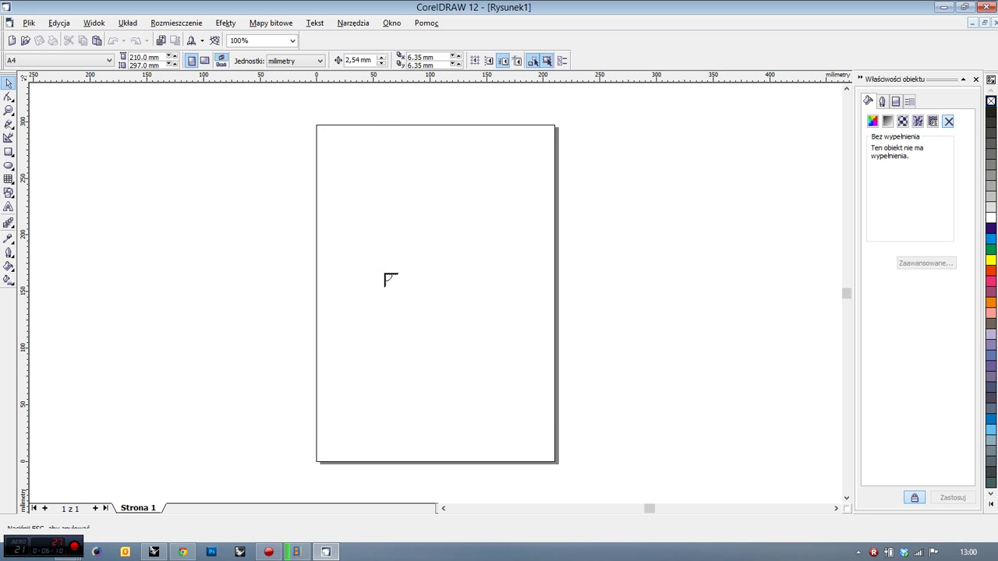
{"action": "left_click", "coordinate": [326, 141]}
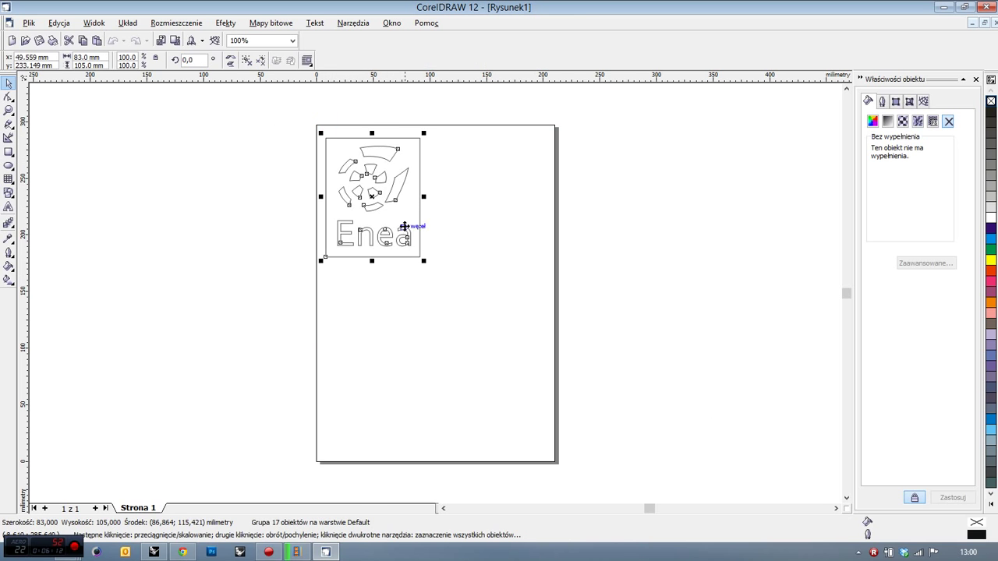
- Ungroup the imported logo into its separate curves
{"action": "left_click", "coordinate": [499, 218]}
{"action": "scroll", "coordinate": [347, 168], "scroll_direction": "up", "scroll_amount": 3}
{"action": "scroll", "coordinate": [343, 168], "scroll_direction": "down", "scroll_amount": 2}
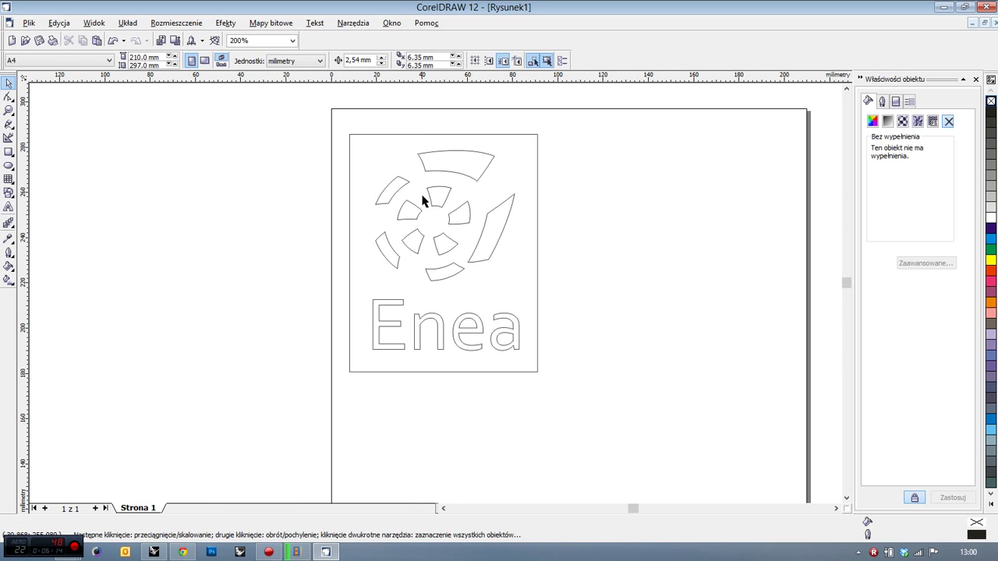
{"action": "left_click", "coordinate": [435, 163]}
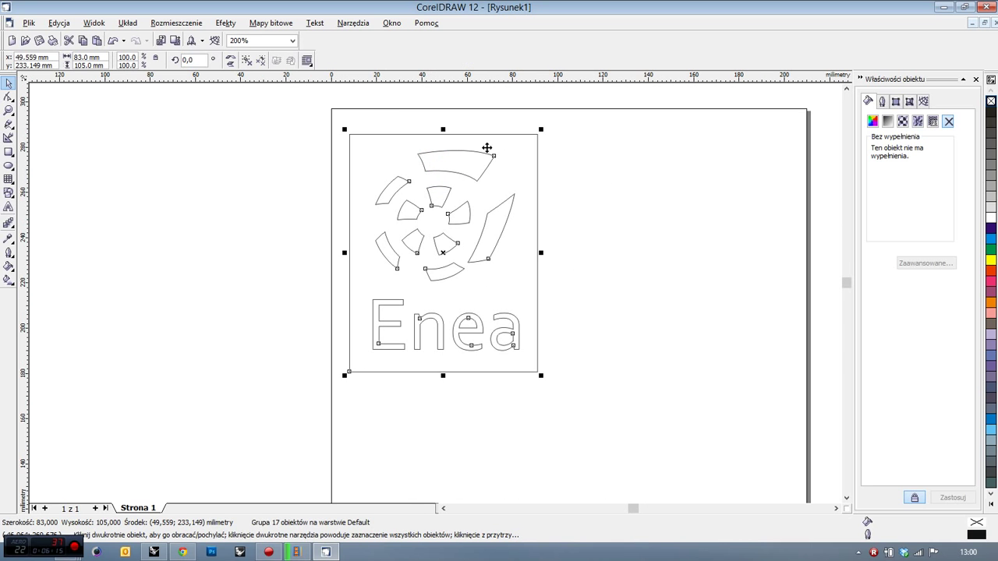
{"action": "left_click", "coordinate": [261, 61]}
- Give the five outer segments of the radial pattern a 30% black fill
{"action": "left_click", "coordinate": [492, 158]}
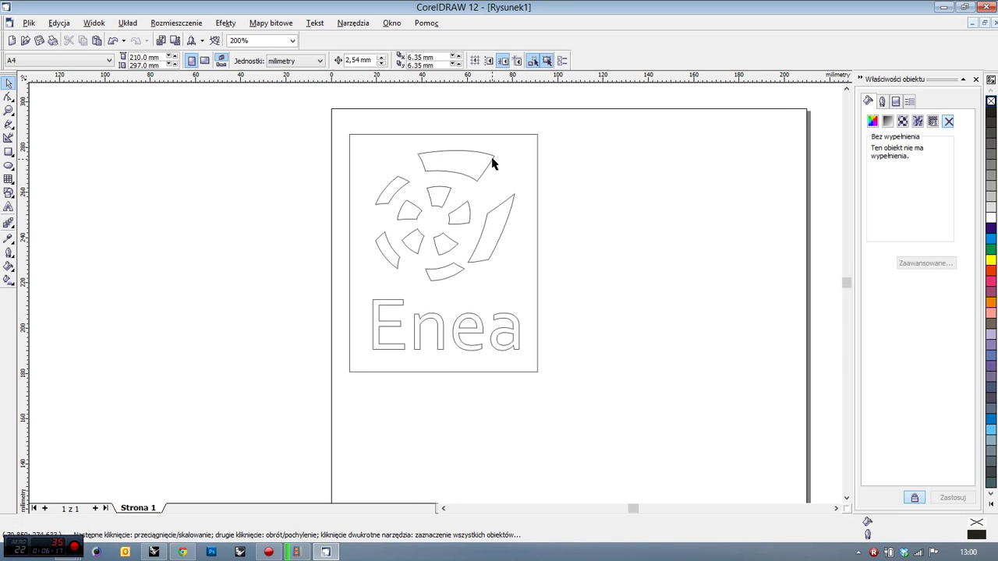
{"action": "left_click", "coordinate": [510, 199], "text": "shift"}
{"action": "left_click", "coordinate": [449, 271], "text": "shift"}
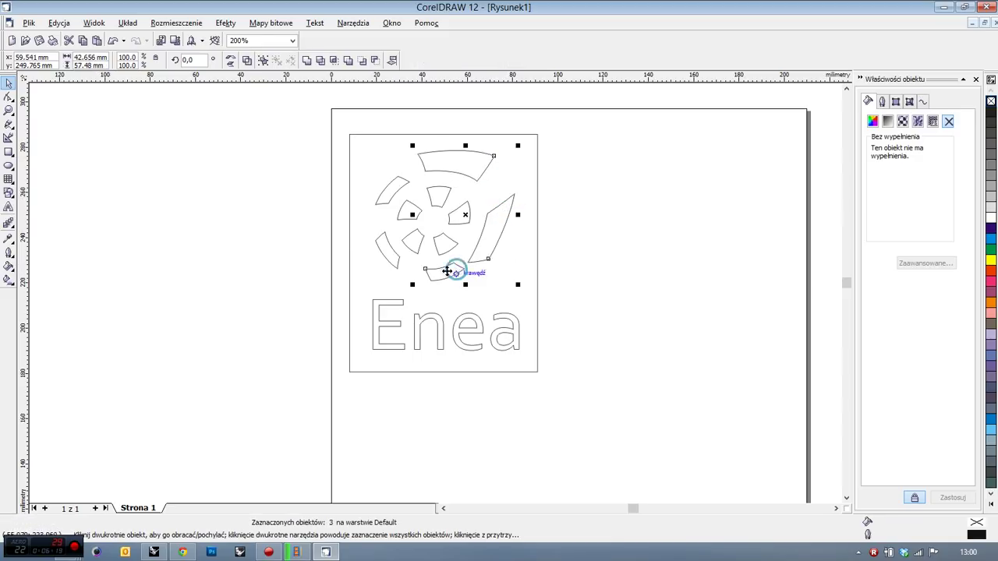
{"action": "left_click", "coordinate": [395, 263], "text": "shift"}
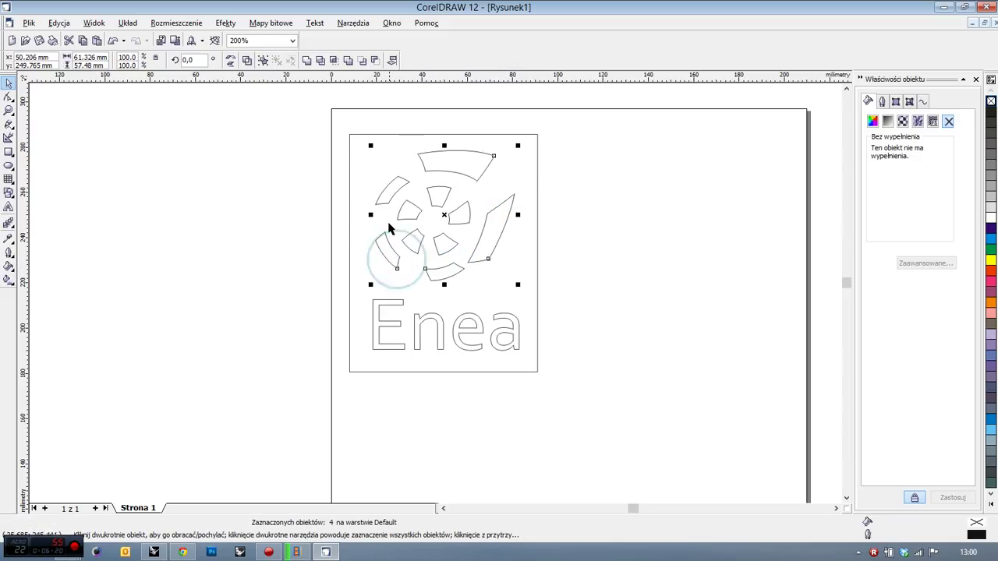
{"action": "left_click", "coordinate": [989, 209]}
{"action": "left_click", "coordinate": [990, 185]}
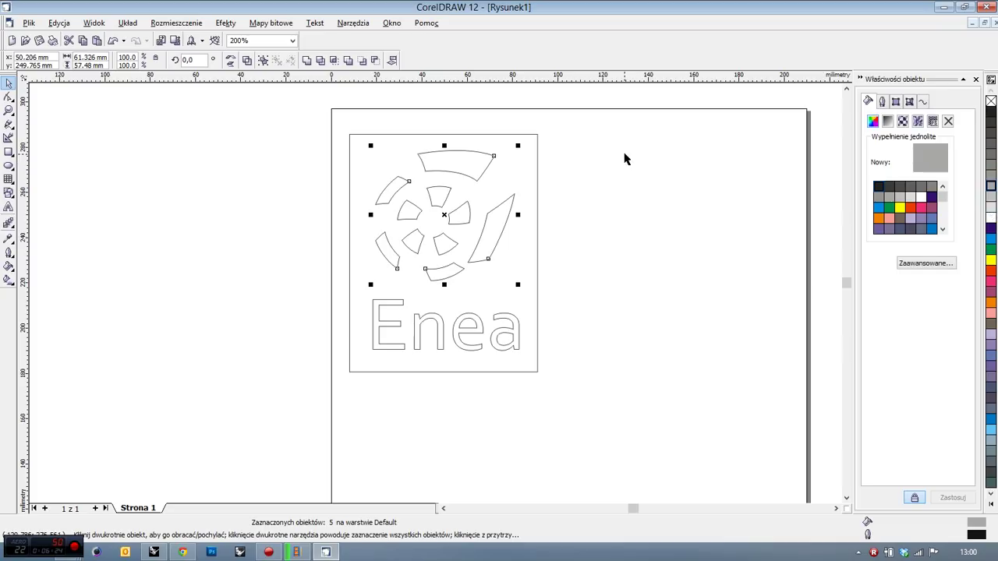
{"action": "left_click", "coordinate": [290, 109]}
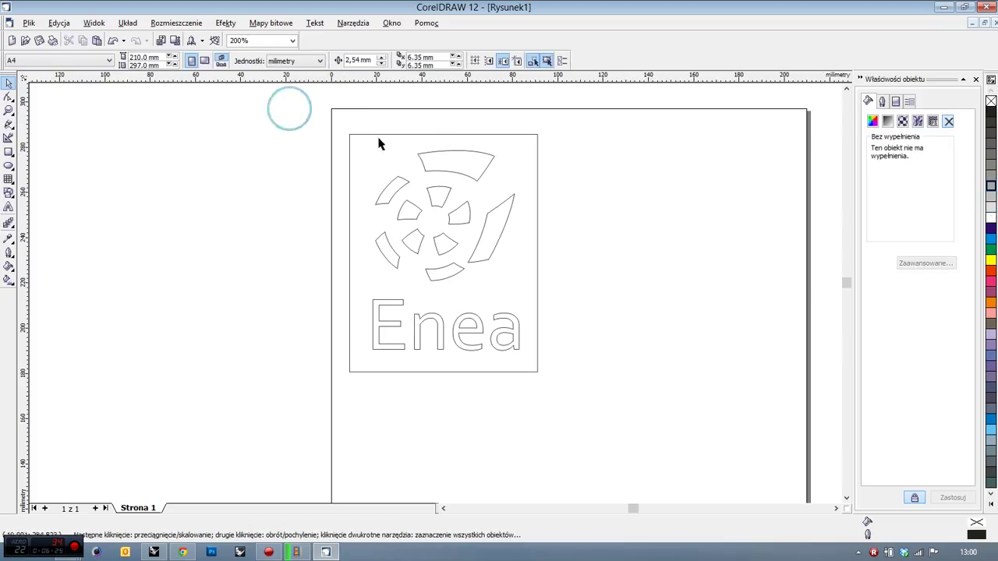
- Close the open curves of the five outer segments of the radial pattern with Auto-Close
{"action": "left_click", "coordinate": [393, 184]}
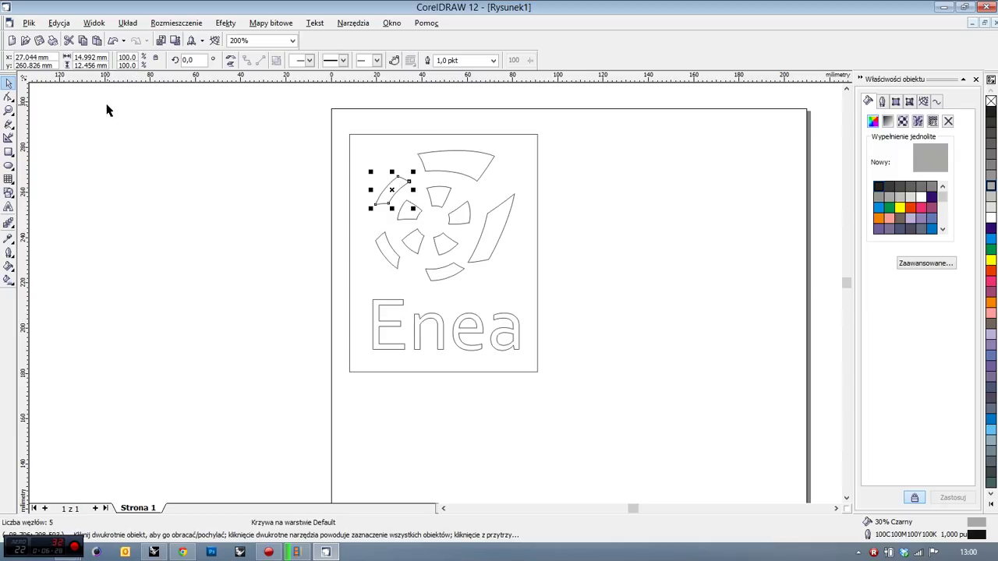
{"action": "left_click", "coordinate": [395, 61]}
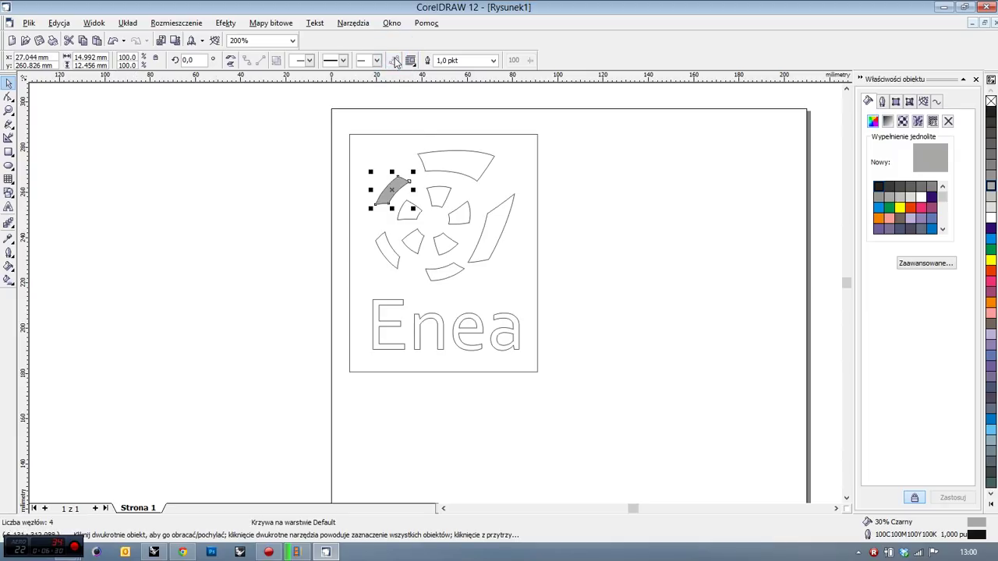
{"action": "left_click", "coordinate": [434, 154]}
{"action": "left_click", "coordinate": [394, 61]}
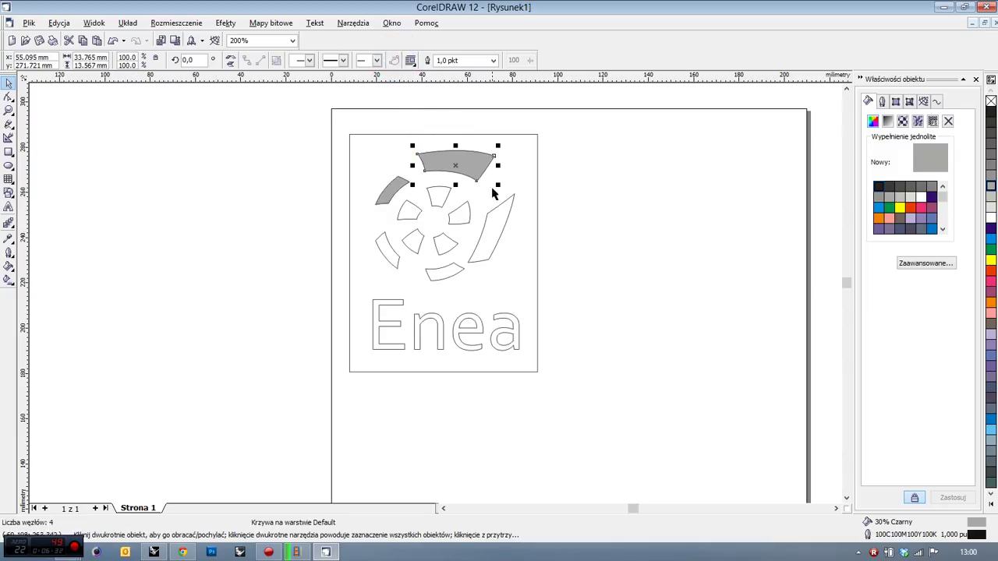
{"action": "left_click", "coordinate": [499, 207]}
{"action": "left_click", "coordinate": [394, 61]}
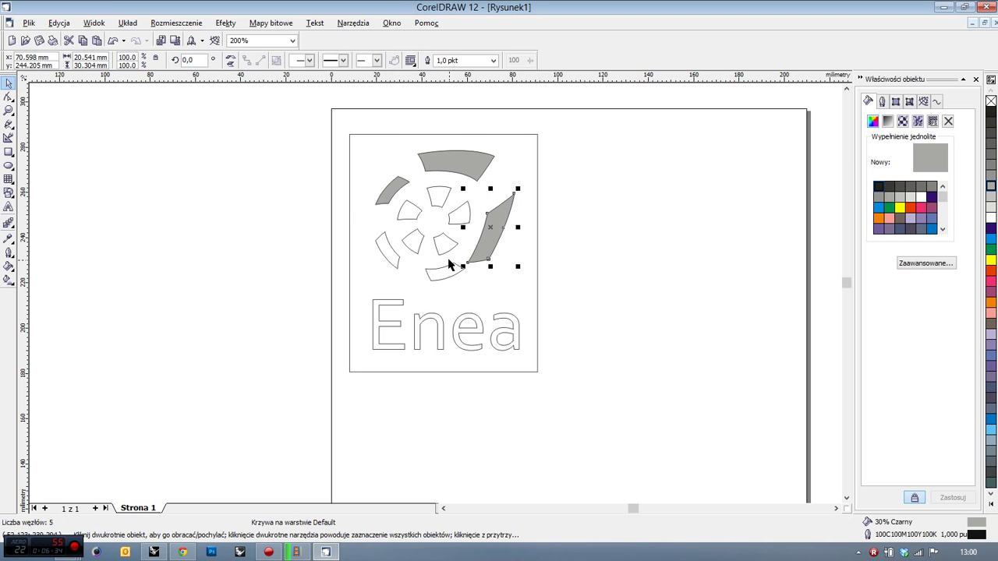
{"action": "left_click", "coordinate": [447, 264]}
{"action": "left_click", "coordinate": [395, 61]}
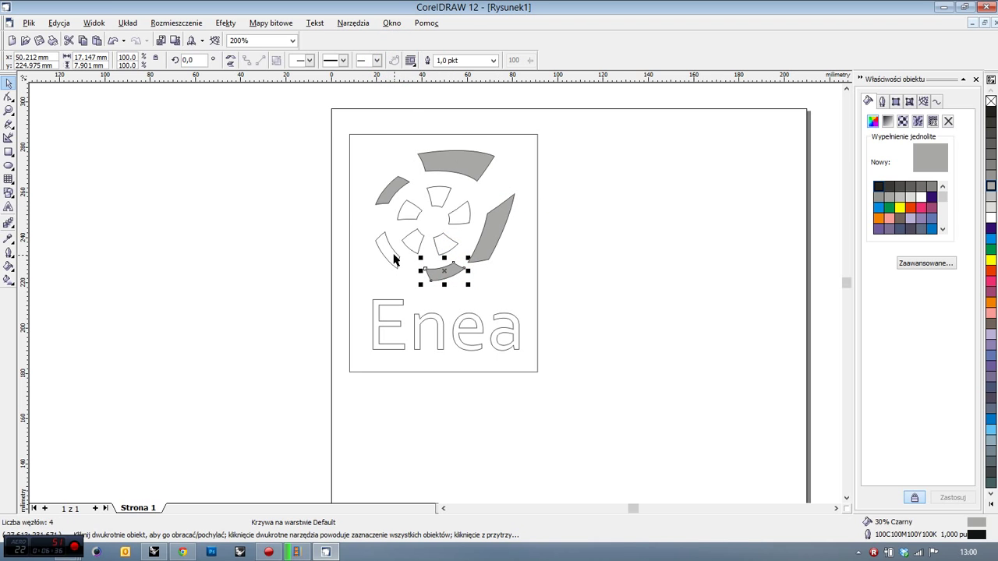
{"action": "left_click", "coordinate": [397, 257]}
{"action": "left_click", "coordinate": [394, 61]}
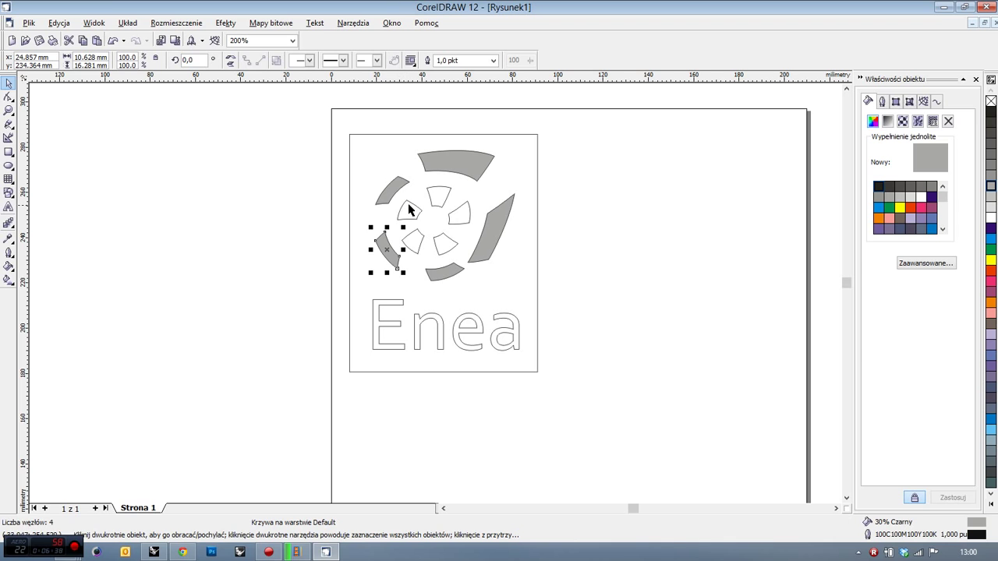
- Close the open curves of the five inner segments of the radial pattern with Auto-Close
{"action": "left_click", "coordinate": [409, 209]}
{"action": "left_click", "coordinate": [394, 61]}
{"action": "left_click", "coordinate": [438, 189]}
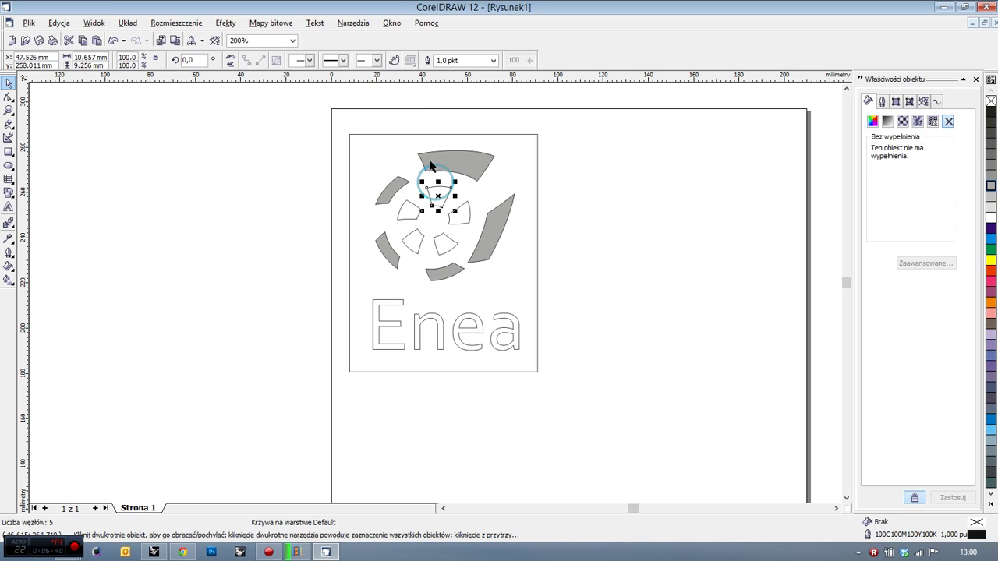
{"action": "left_click", "coordinate": [395, 61]}
{"action": "left_click", "coordinate": [461, 216]}
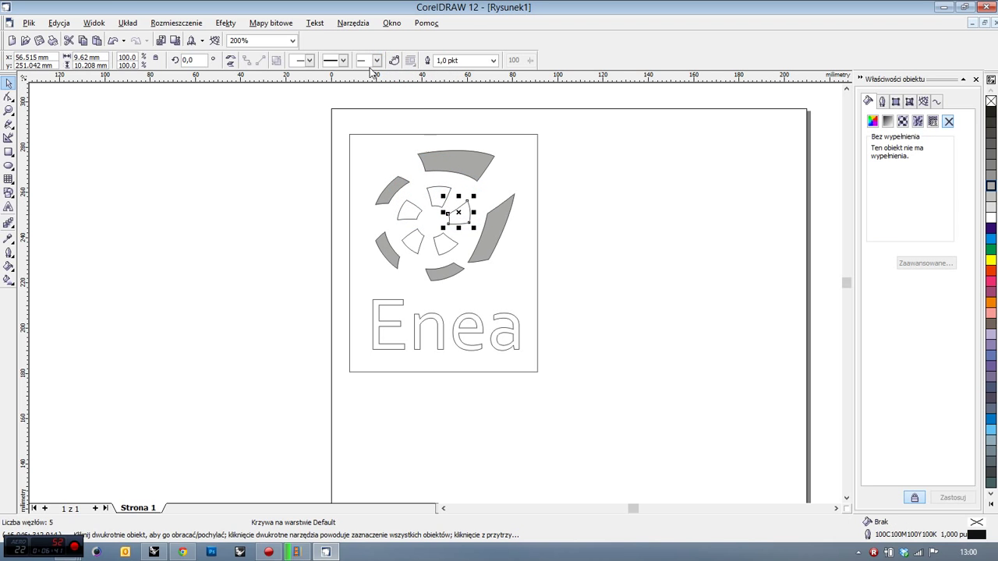
{"action": "left_click", "coordinate": [394, 60]}
{"action": "left_click", "coordinate": [446, 238]}
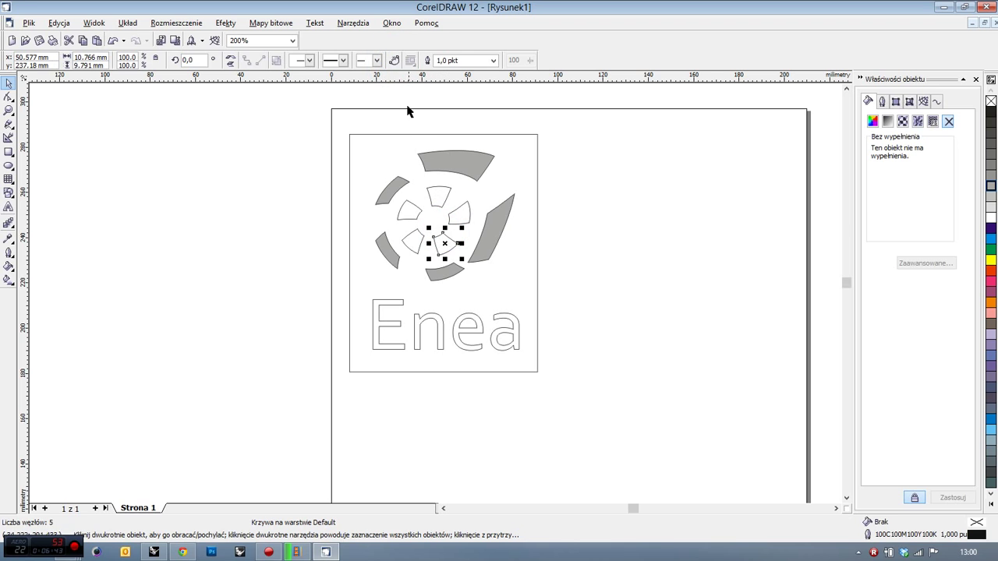
{"action": "left_click", "coordinate": [395, 61]}
{"action": "left_click", "coordinate": [423, 242]}
{"action": "left_click", "coordinate": [395, 61]}
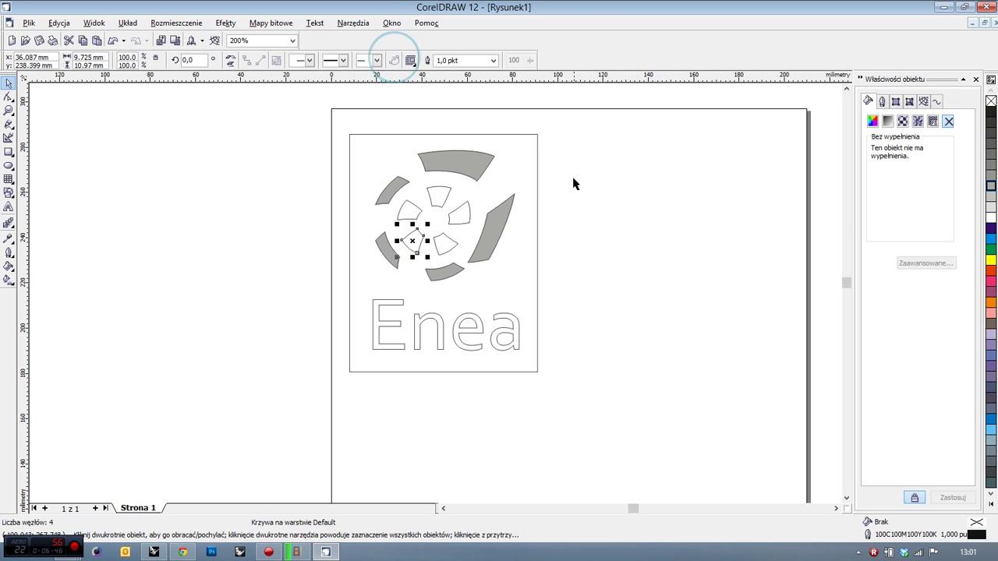
- Fill the five inner segments and the upper-left and right outer segments dark violet-blue, and remove the outlines from the whole radial pattern
{"action": "left_click_drag", "start_coordinate": [581, 161], "coordinate": [365, 272]}
{"action": "left_click", "coordinate": [991, 228]}
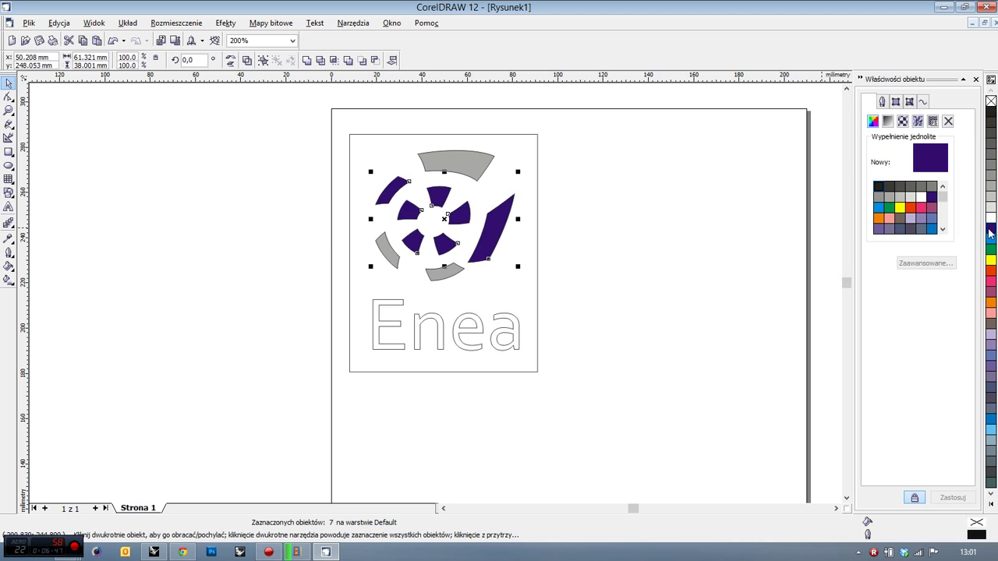
{"action": "left_click", "coordinate": [711, 216]}
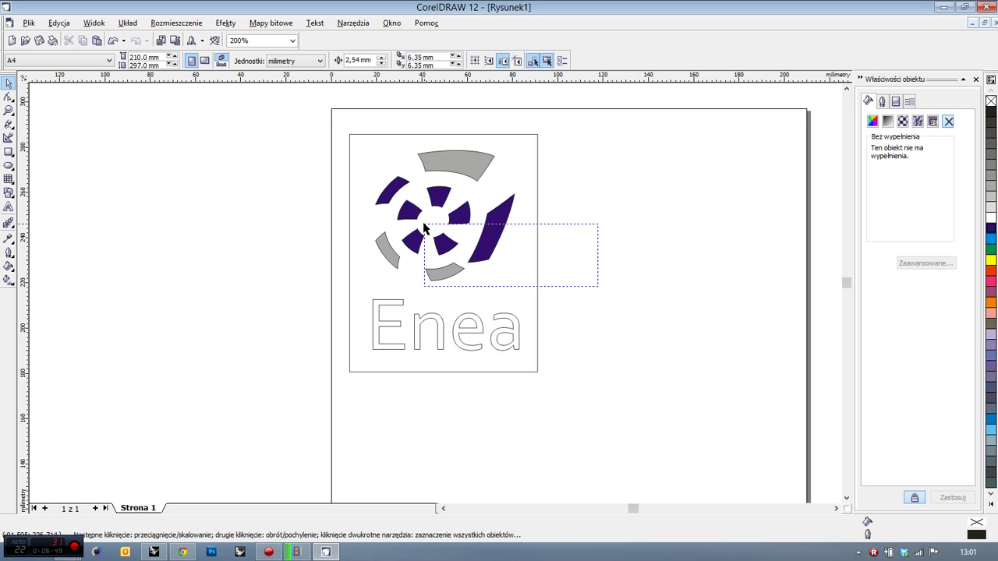
{"action": "left_click_drag", "start_coordinate": [424, 226], "coordinate": [330, 152]}
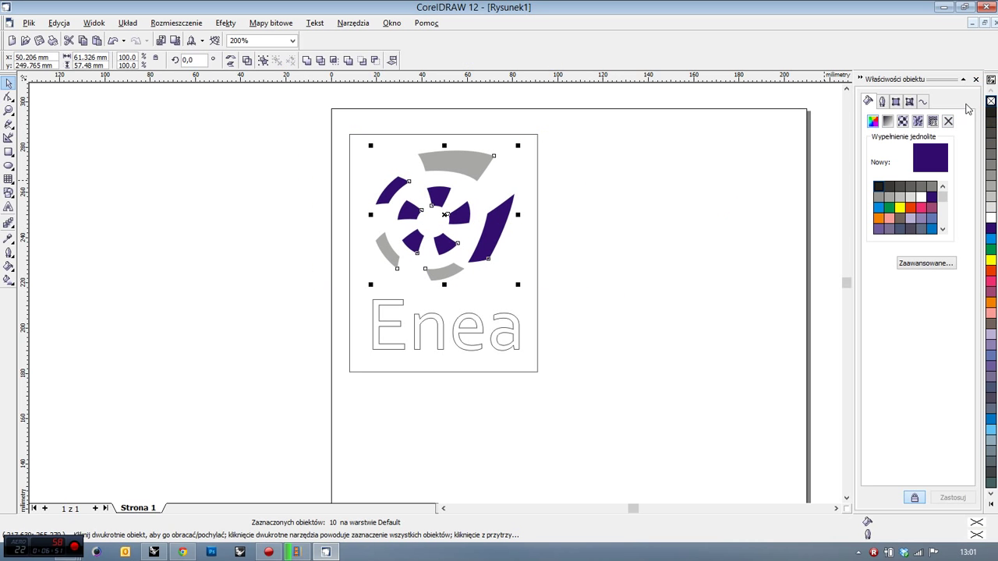
{"action": "left_click", "coordinate": [680, 225]}
- Give all curves of the "Enea" lettering a 10% black fill and a 10% black outline
{"action": "left_click_drag", "start_coordinate": [585, 390], "coordinate": [352, 288]}
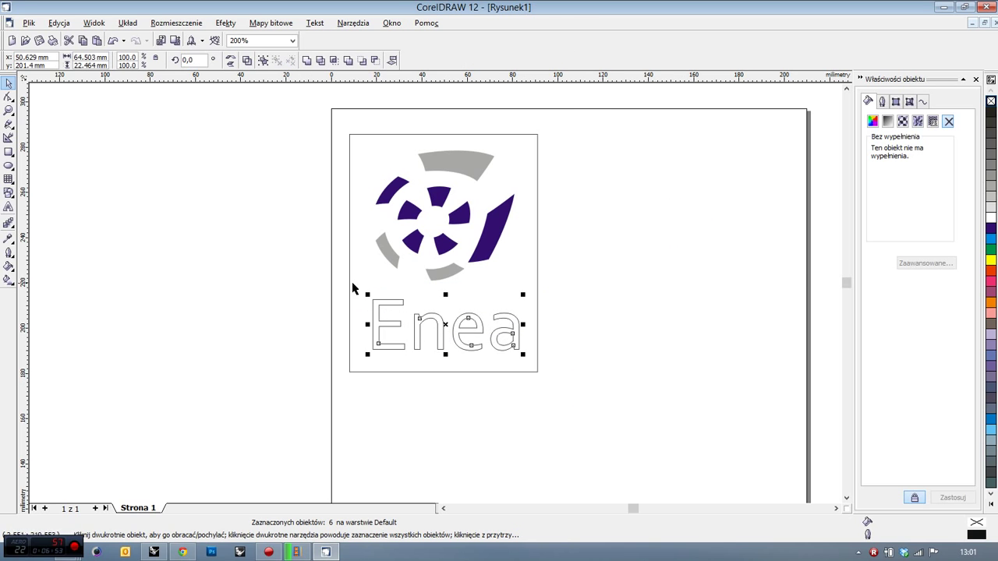
{"action": "left_click", "coordinate": [991, 250]}
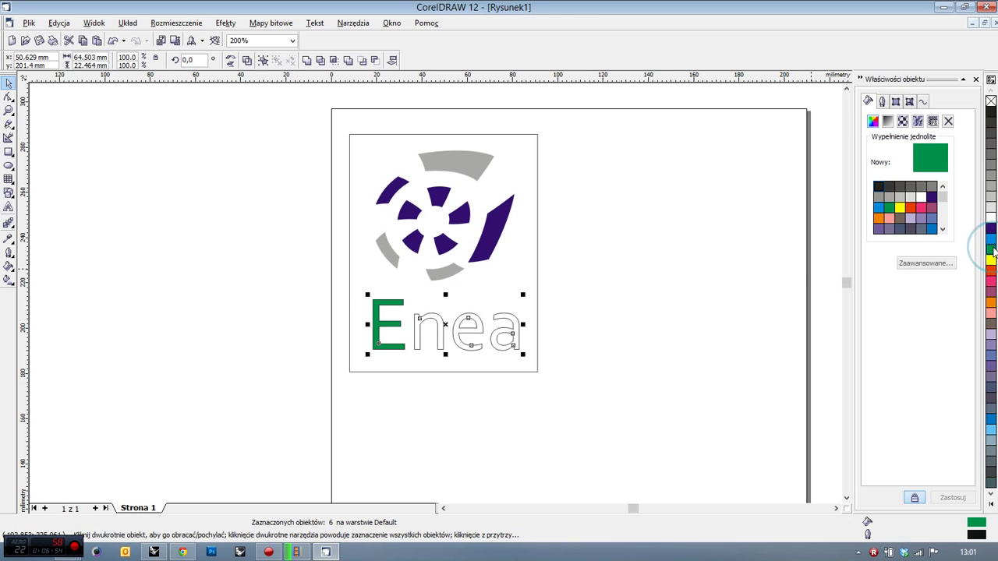
{"action": "left_click", "coordinate": [991, 207]}
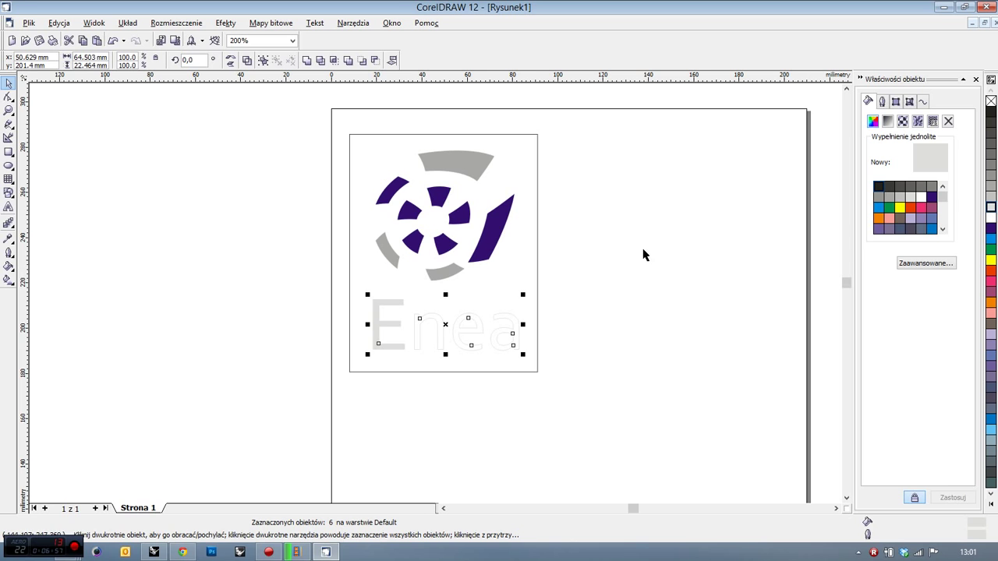
{"action": "left_click", "coordinate": [664, 296]}
{"action": "left_click_drag", "start_coordinate": [606, 395], "coordinate": [336, 289]}
{"action": "left_click", "coordinate": [268, 194]}
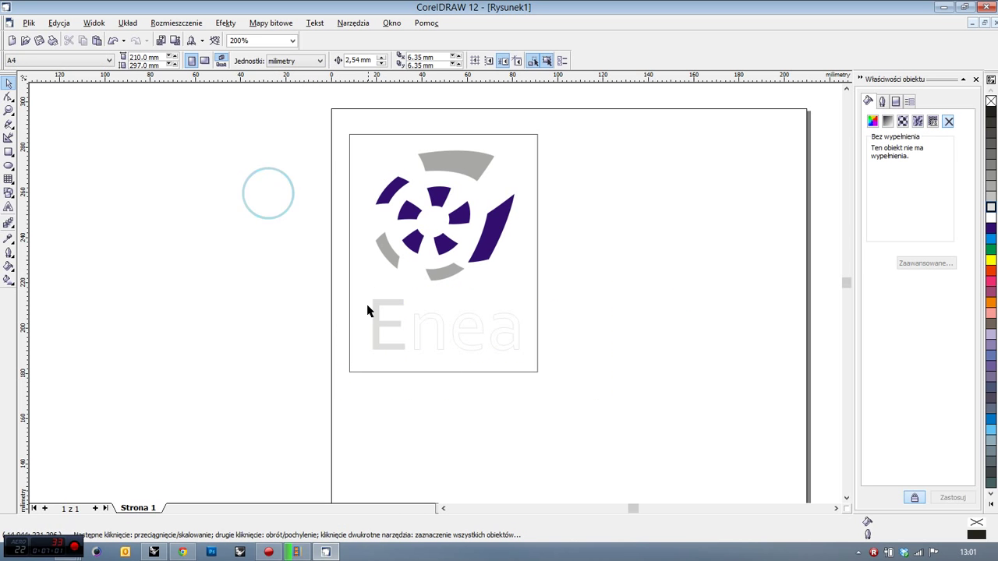
- Close the outer curves of the letters n, e and a with Auto-Close
{"action": "left_click", "coordinate": [426, 322]}
{"action": "left_click", "coordinate": [394, 61]}
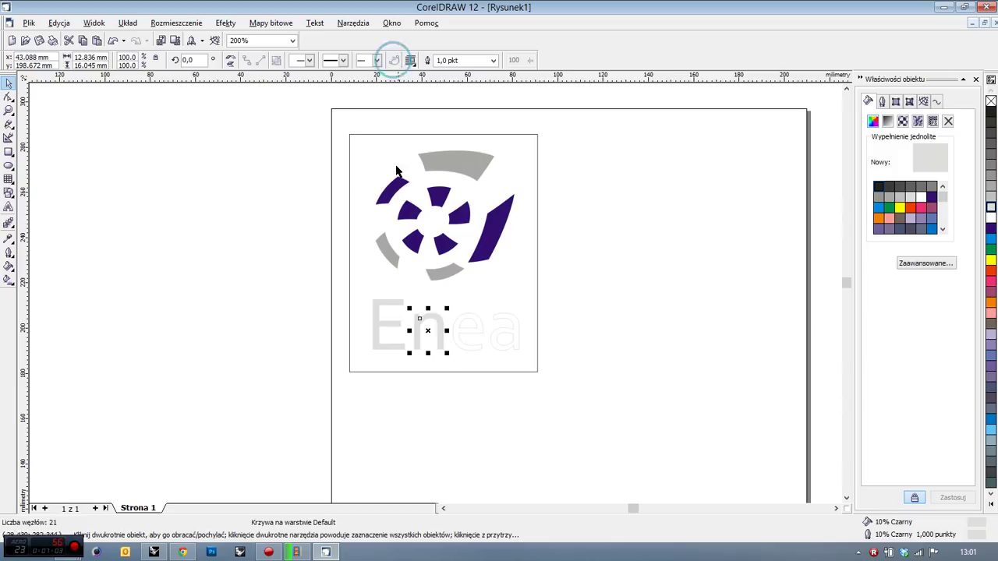
{"action": "left_click", "coordinate": [467, 313]}
{"action": "left_click", "coordinate": [394, 61]}
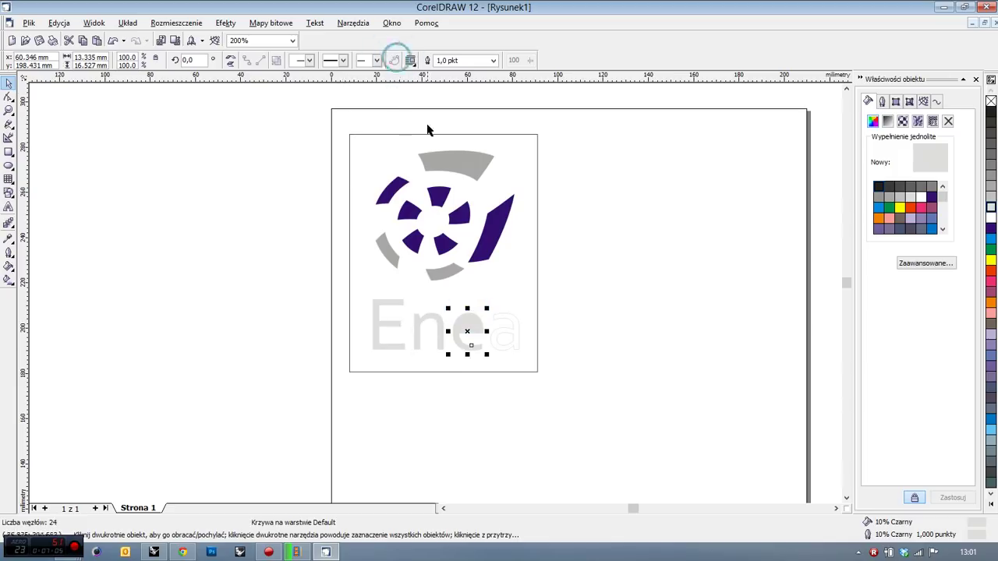
{"action": "left_click", "coordinate": [502, 319]}
{"action": "left_click", "coordinate": [394, 61]}
{"action": "left_click", "coordinate": [600, 216]}
- Fill the counter of the letter a white, close its curve and bring it to the front
{"action": "scroll", "coordinate": [506, 364], "scroll_direction": "up", "scroll_amount": 2}
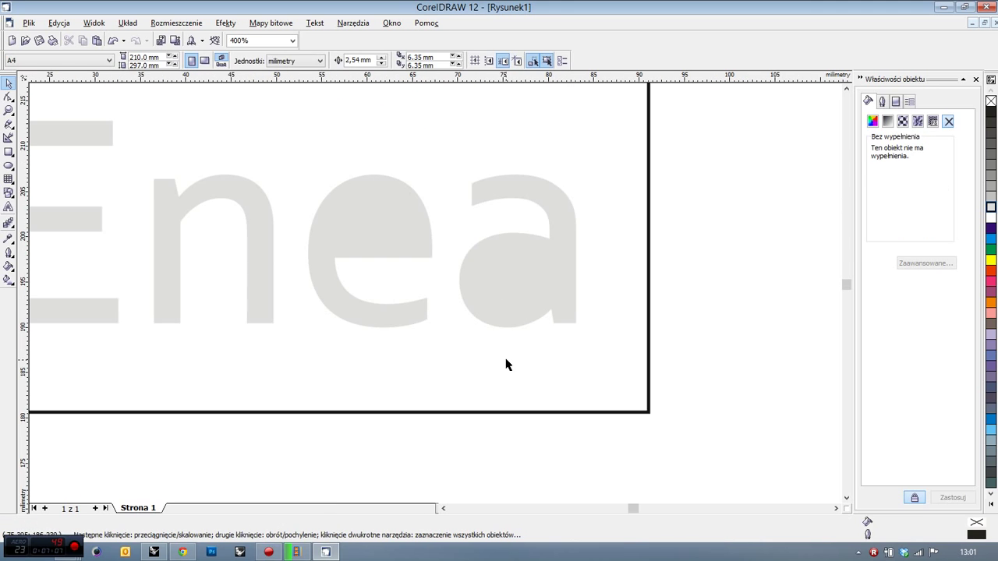
{"action": "left_click", "coordinate": [515, 307]}
{"action": "left_click", "coordinate": [515, 303]}
{"action": "left_click_drag", "start_coordinate": [562, 473], "coordinate": [461, 240]}
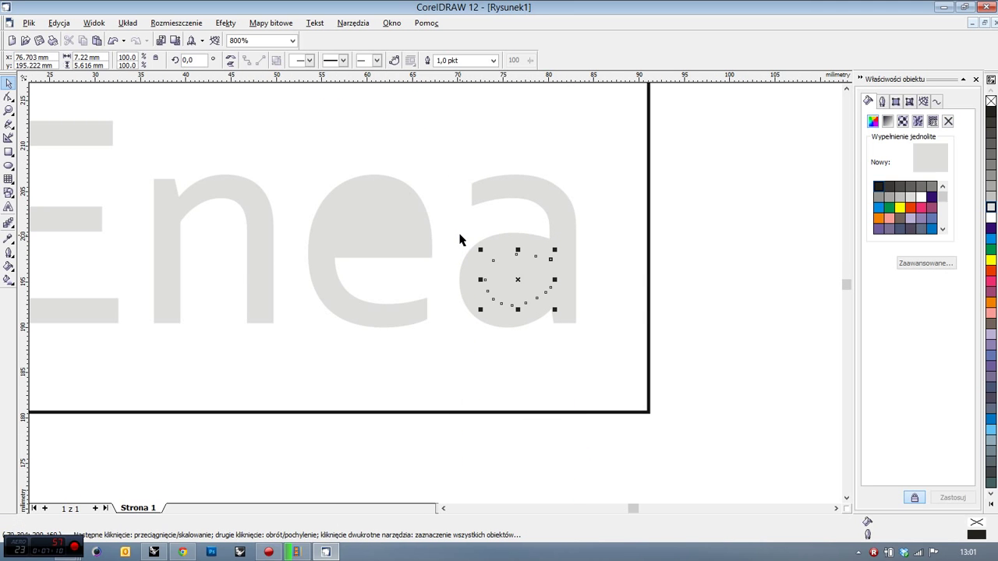
{"action": "left_click", "coordinate": [991, 218]}
{"action": "left_click", "coordinate": [395, 62]}
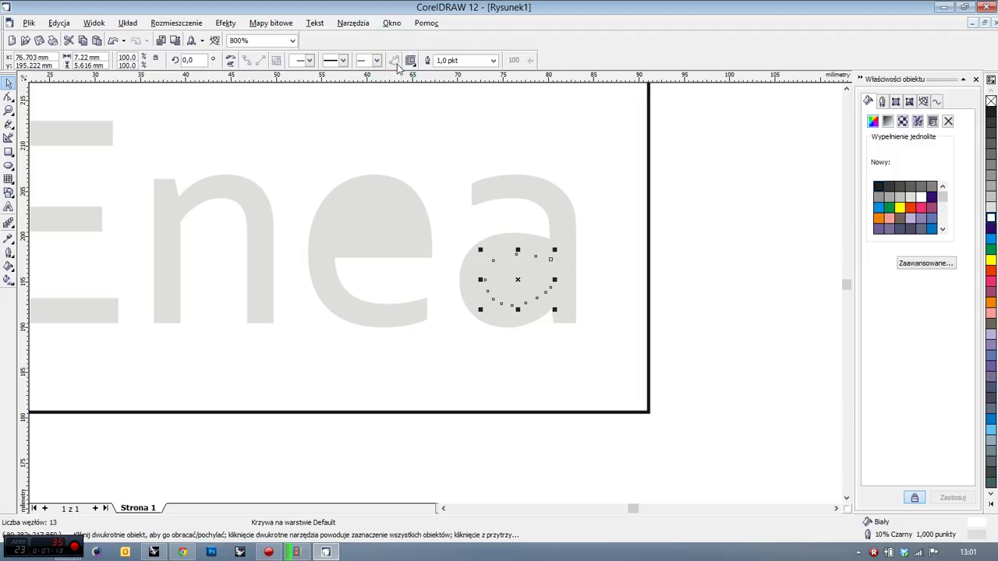
{"action": "right_click", "coordinate": [519, 280]}
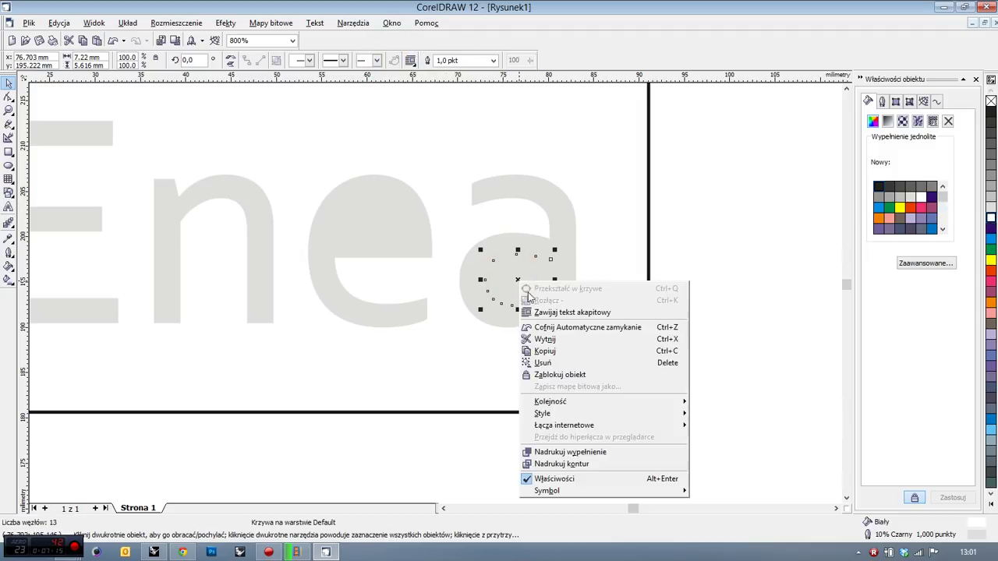
{"action": "mouse_move", "coordinate": [604, 402]}
{"action": "left_click", "coordinate": [725, 417]}
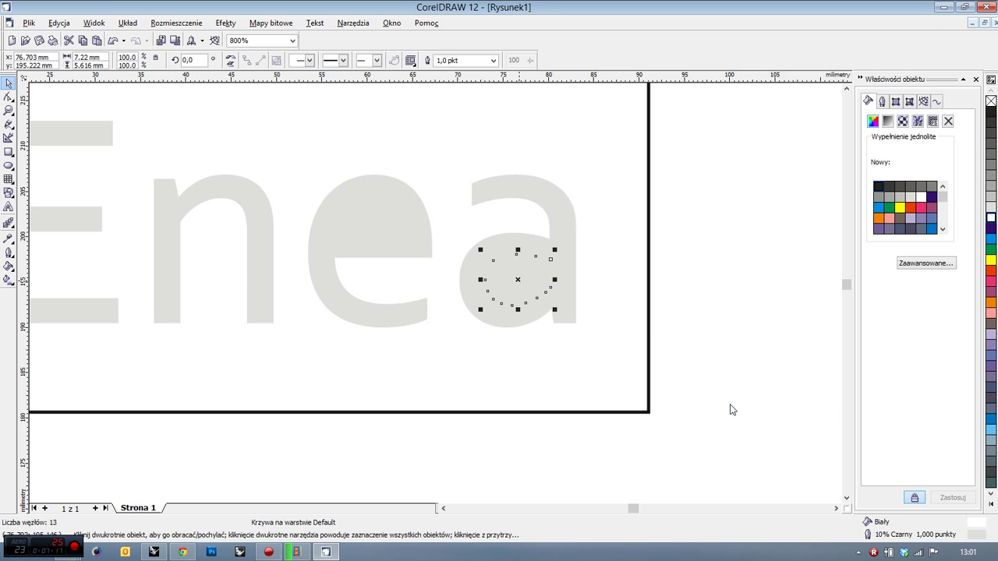
{"action": "left_click", "coordinate": [720, 379]}
- Close the counter curve of the letter e and fill it white
{"action": "left_click", "coordinate": [372, 227]}
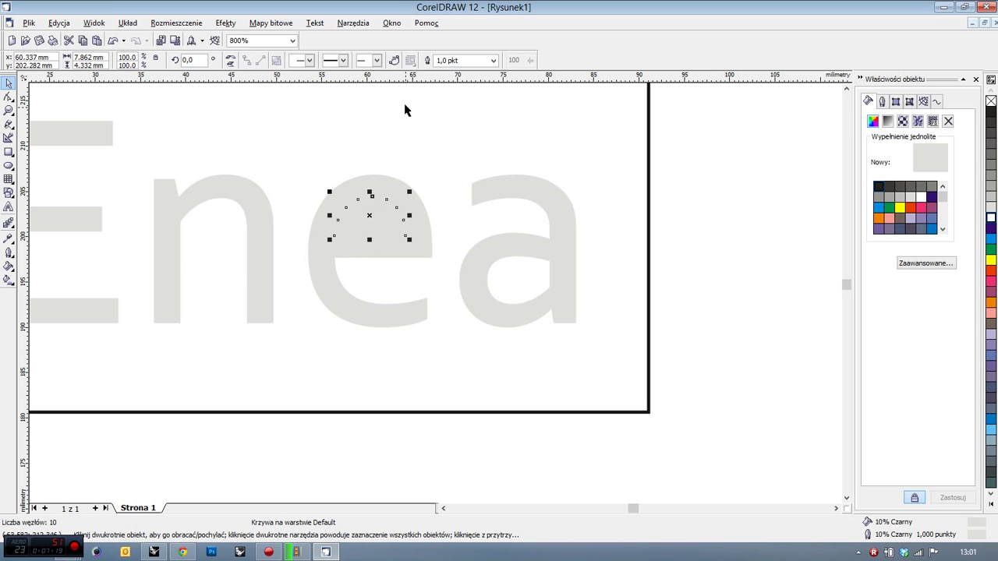
{"action": "left_click", "coordinate": [394, 60]}
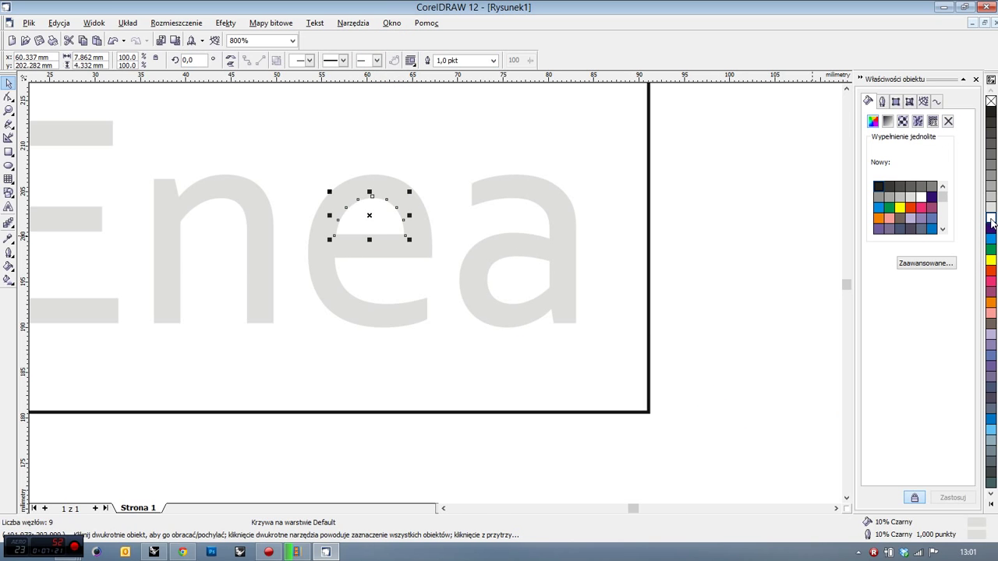
{"action": "left_click", "coordinate": [726, 231]}
{"action": "scroll", "coordinate": [686, 297], "scroll_direction": "down", "scroll_amount": 3}
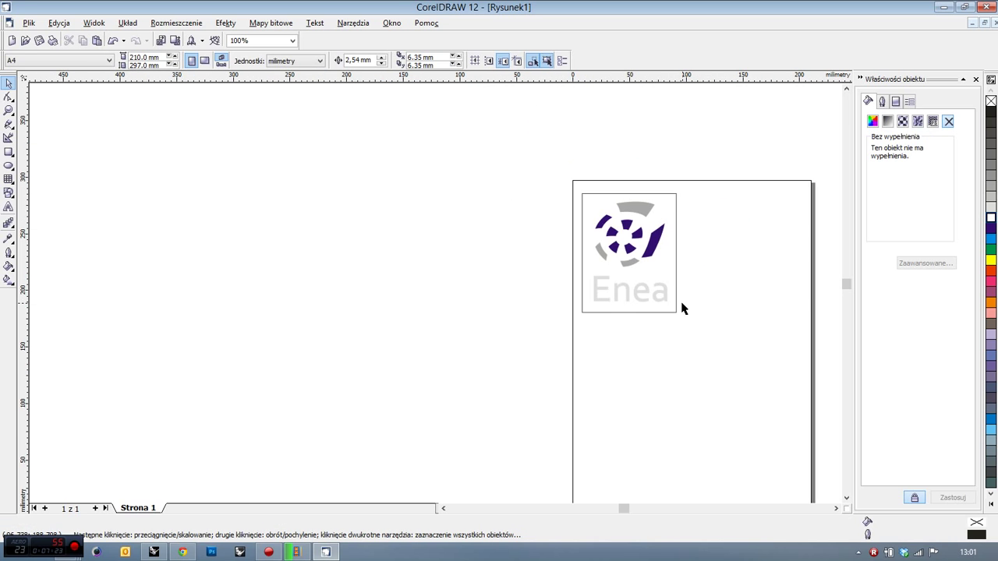
{"action": "scroll", "coordinate": [682, 309], "scroll_direction": "up", "scroll_amount": 1}
{"action": "scroll", "coordinate": [686, 369], "scroll_direction": "down", "scroll_amount": 1}
{"action": "scroll", "coordinate": [690, 325], "scroll_direction": "up", "scroll_amount": 1}
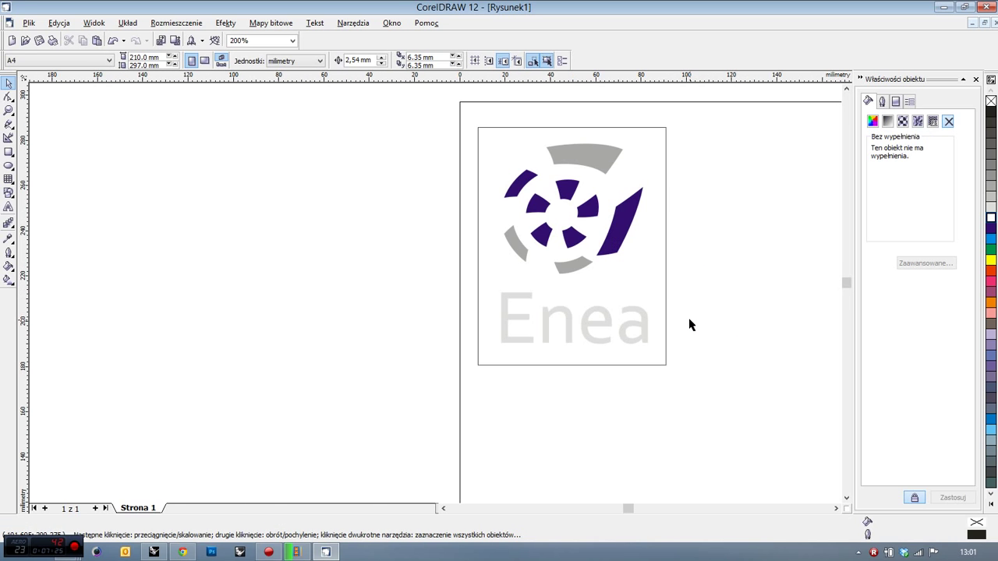
- Give the rectangular frame a 10% black fill and outline, and send it to the back of the stacking order
{"action": "left_click", "coordinate": [665, 275]}
{"action": "left_click", "coordinate": [991, 207]}
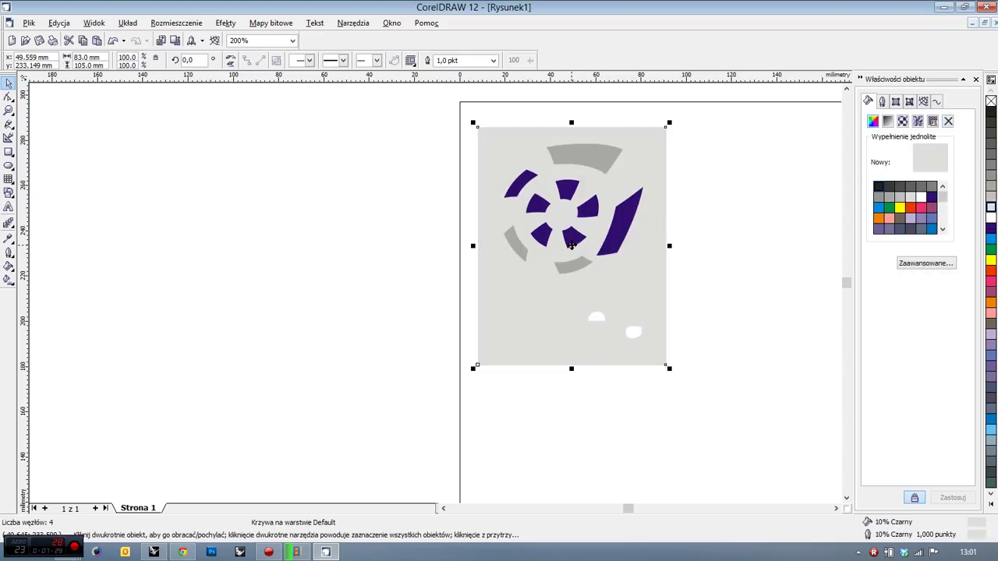
{"action": "right_click", "coordinate": [571, 245]}
{"action": "mouse_move", "coordinate": [634, 364]}
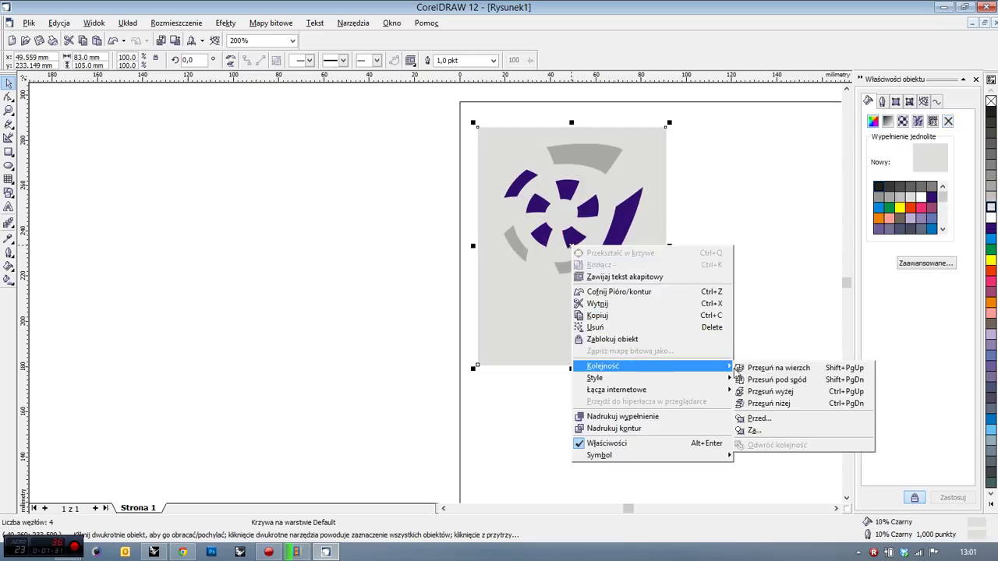
{"action": "left_click", "coordinate": [768, 380]}
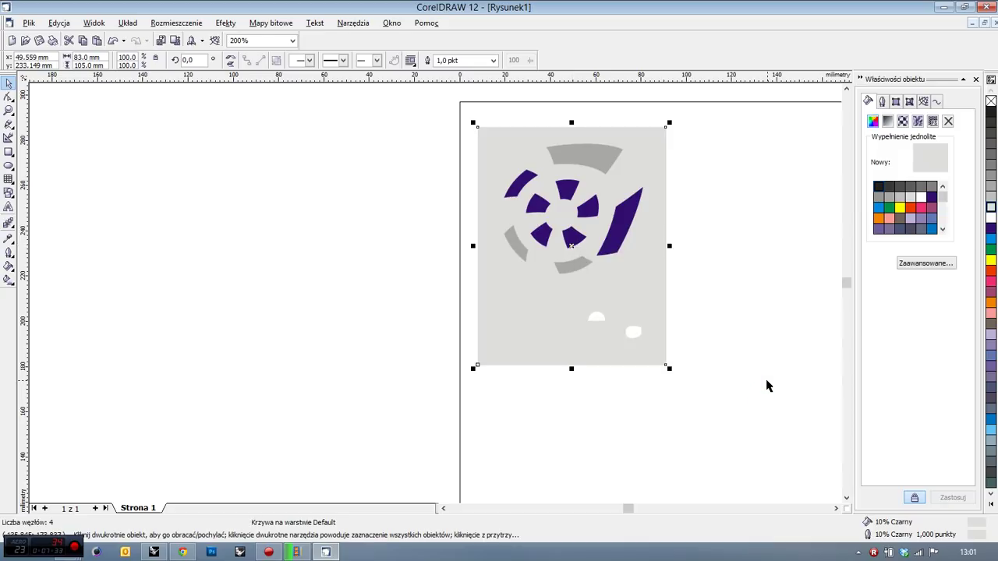
{"action": "right_click", "coordinate": [571, 245]}
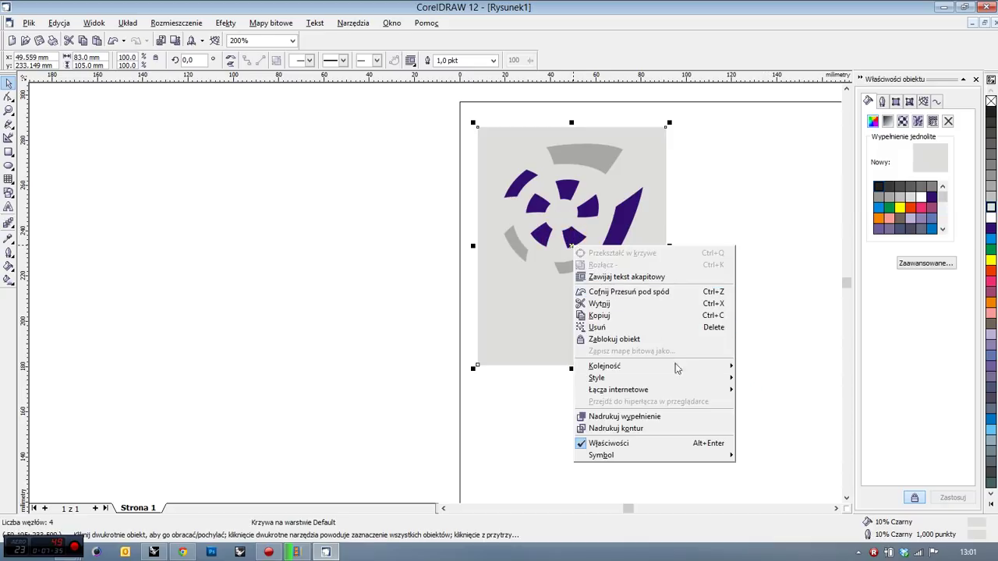
{"action": "mouse_move", "coordinate": [683, 367]}
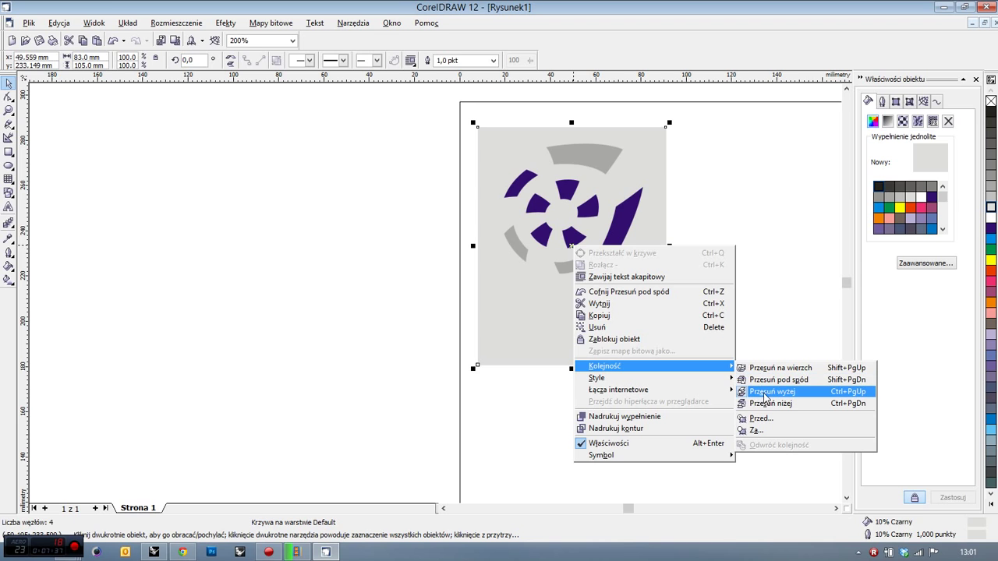
{"action": "left_click", "coordinate": [778, 380]}
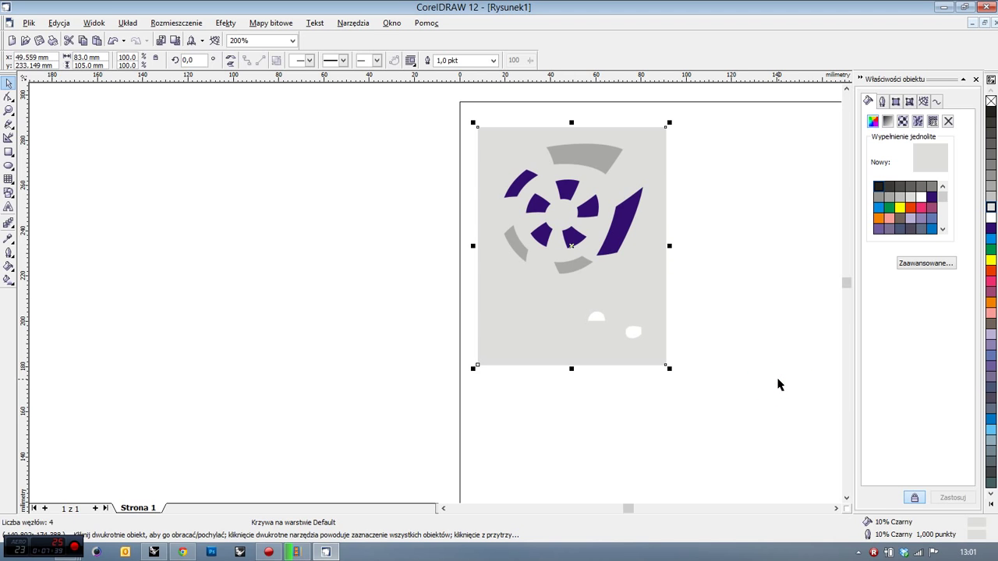
- Fill all the shapes of the Enea lettering, including the letter counters, with the dark blue used in the radial pattern
{"action": "left_click_drag", "start_coordinate": [766, 398], "coordinate": [443, 282]}
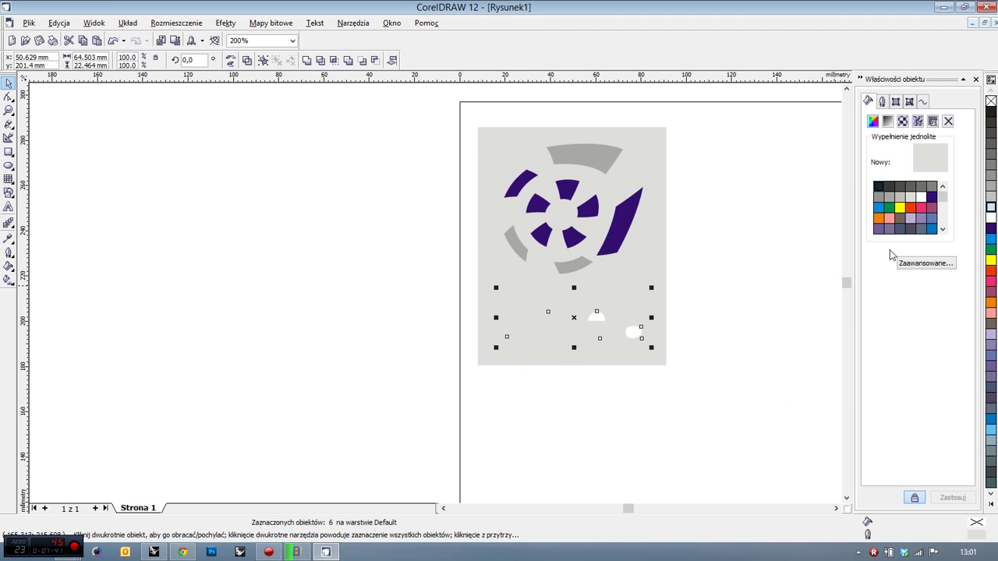
{"action": "left_click", "coordinate": [989, 186]}
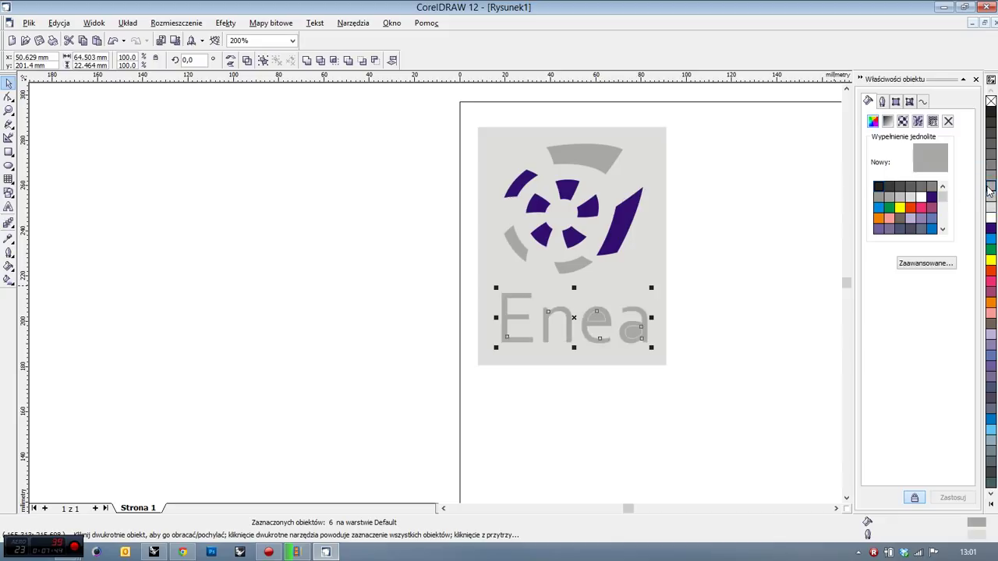
{"action": "left_click", "coordinate": [991, 249]}
{"action": "left_click", "coordinate": [992, 229]}
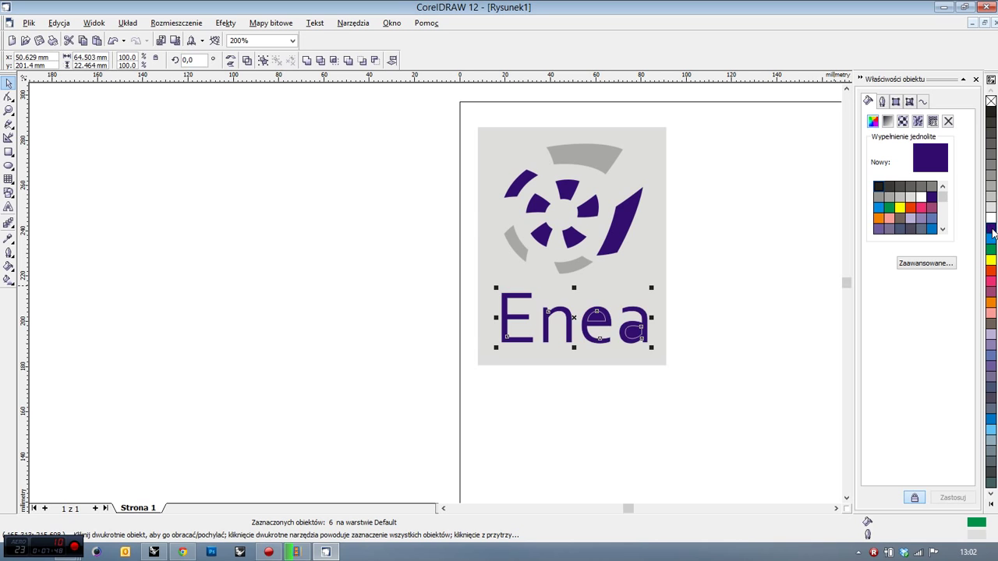
{"action": "left_click", "coordinate": [811, 247]}
- Give the counters of the letters e and a a white fill and outline
{"action": "left_click", "coordinate": [602, 320]}
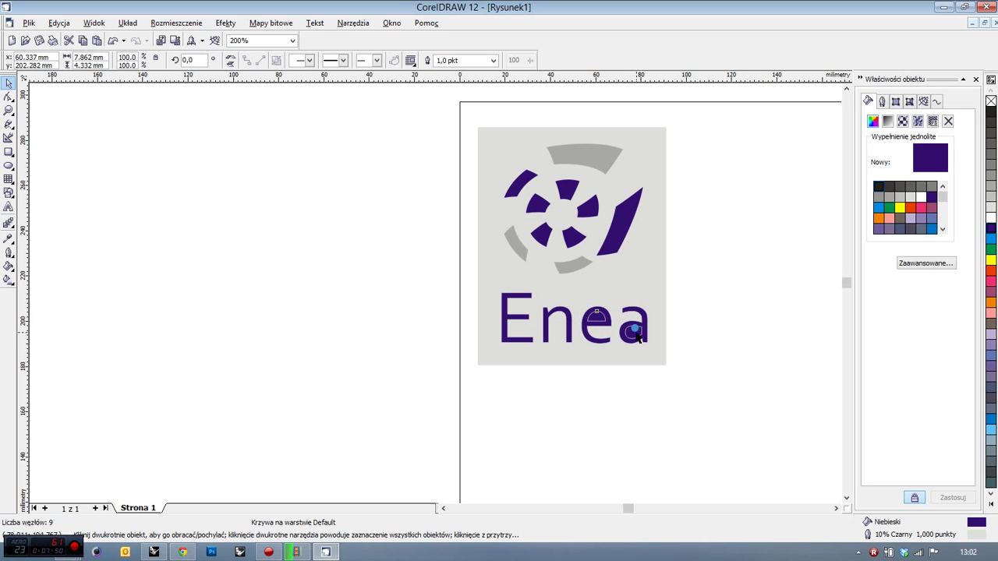
{"action": "left_click", "coordinate": [635, 331], "text": "shift"}
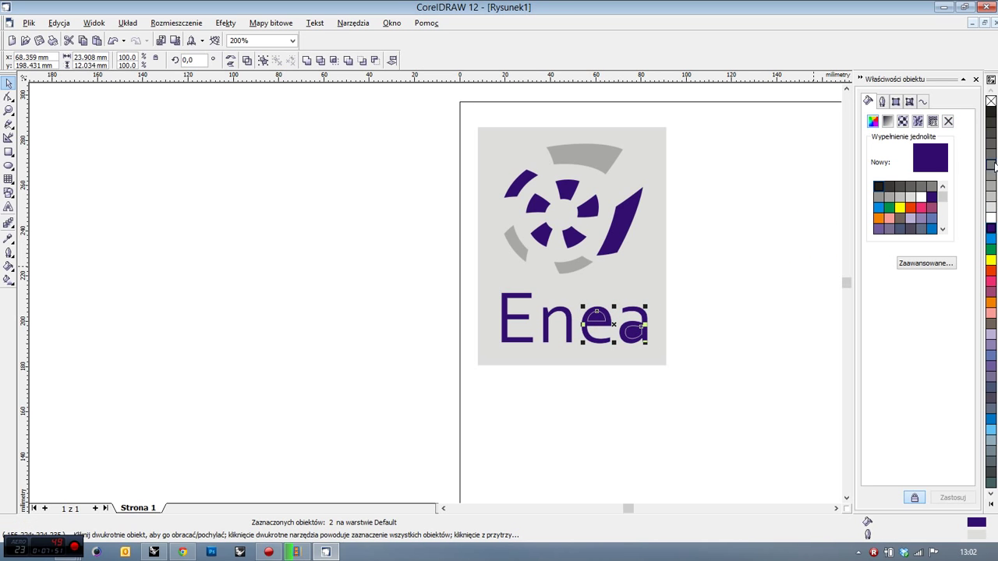
{"action": "right_click", "coordinate": [992, 102]}
{"action": "right_click", "coordinate": [990, 220]}
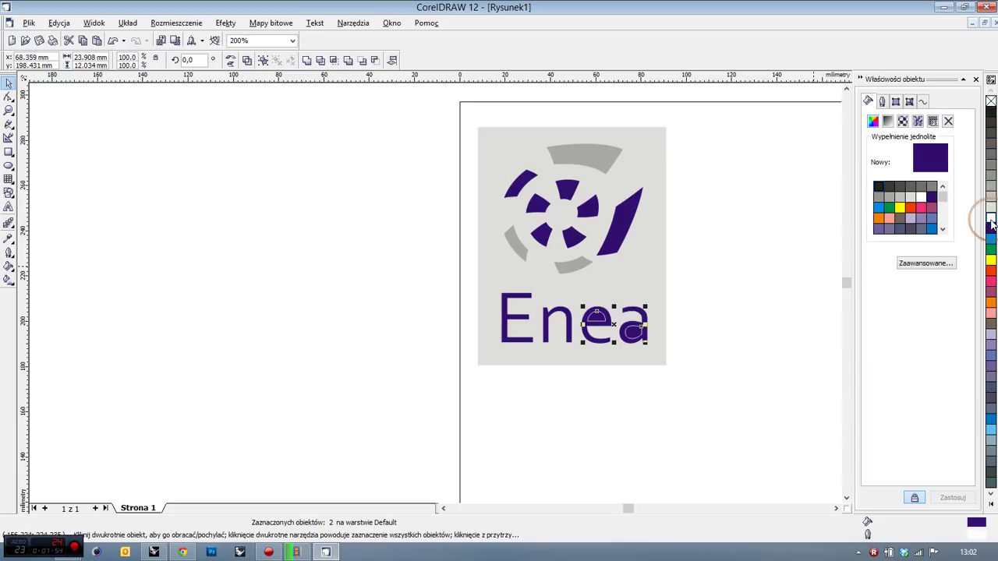
{"action": "left_click", "coordinate": [991, 222]}
{"action": "left_click", "coordinate": [769, 239]}
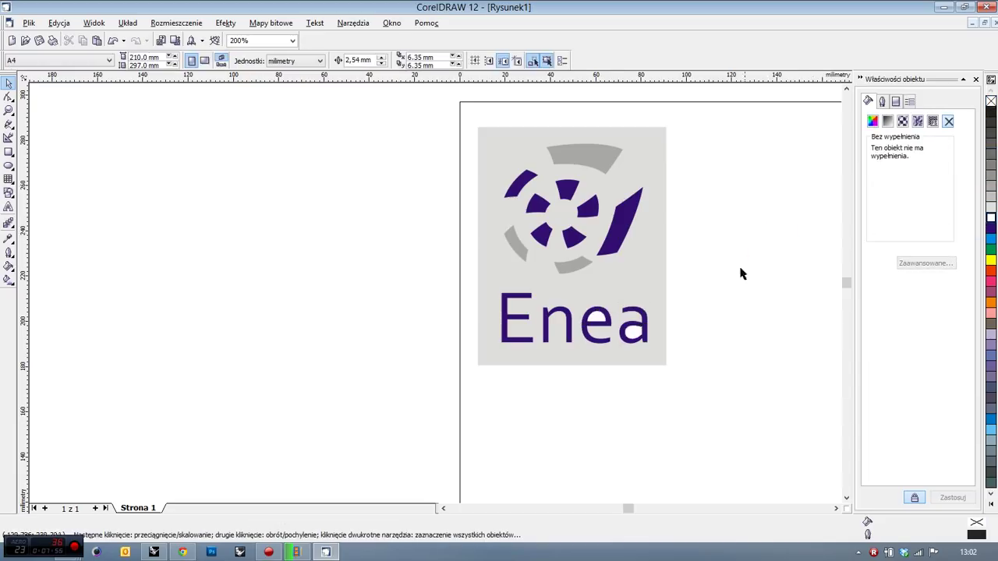
- Fill the counters of the letters e and a with 10% black to match the frame's background
{"action": "scroll", "coordinate": [593, 373], "scroll_direction": "down", "scroll_amount": 1}
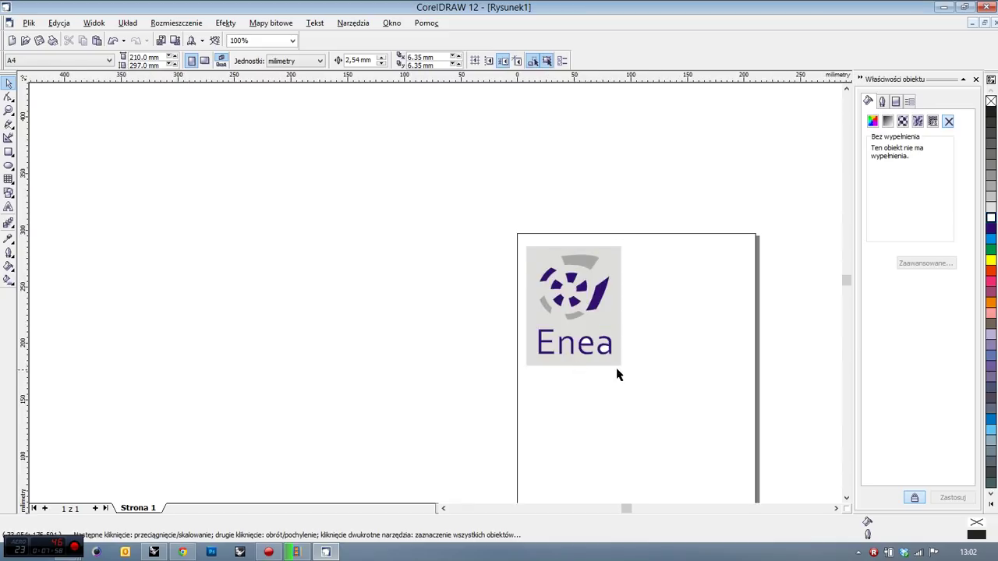
{"action": "scroll", "coordinate": [616, 367], "scroll_direction": "up", "scroll_amount": 2}
{"action": "left_click", "coordinate": [564, 348]}
{"action": "left_click", "coordinate": [497, 318], "text": "shift"}
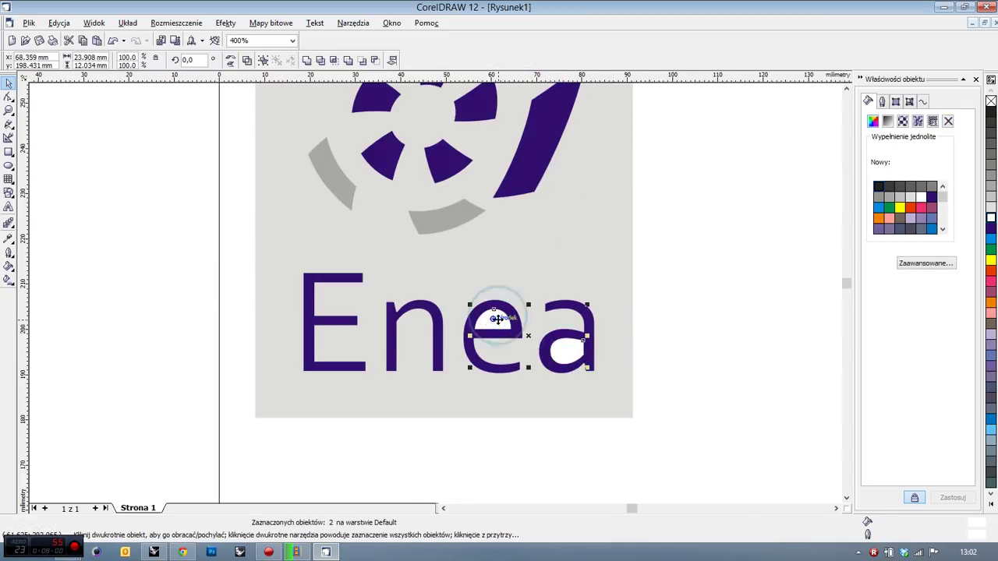
{"action": "left_click", "coordinate": [991, 205]}
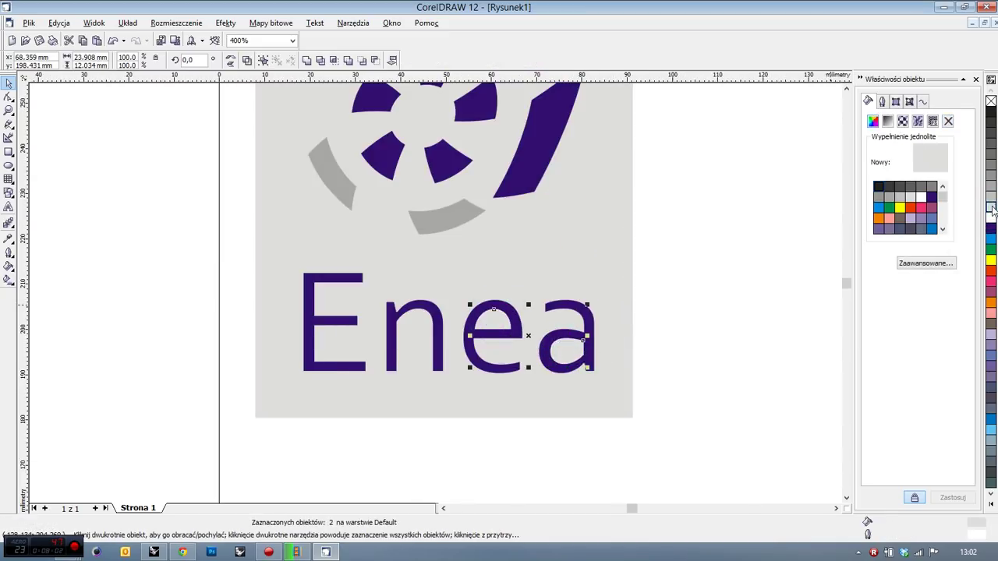
{"action": "scroll", "coordinate": [842, 252], "scroll_direction": "down", "scroll_amount": 1}
{"action": "scroll", "coordinate": [777, 256], "scroll_direction": "down", "scroll_amount": 1}
{"action": "left_click", "coordinate": [700, 242]}
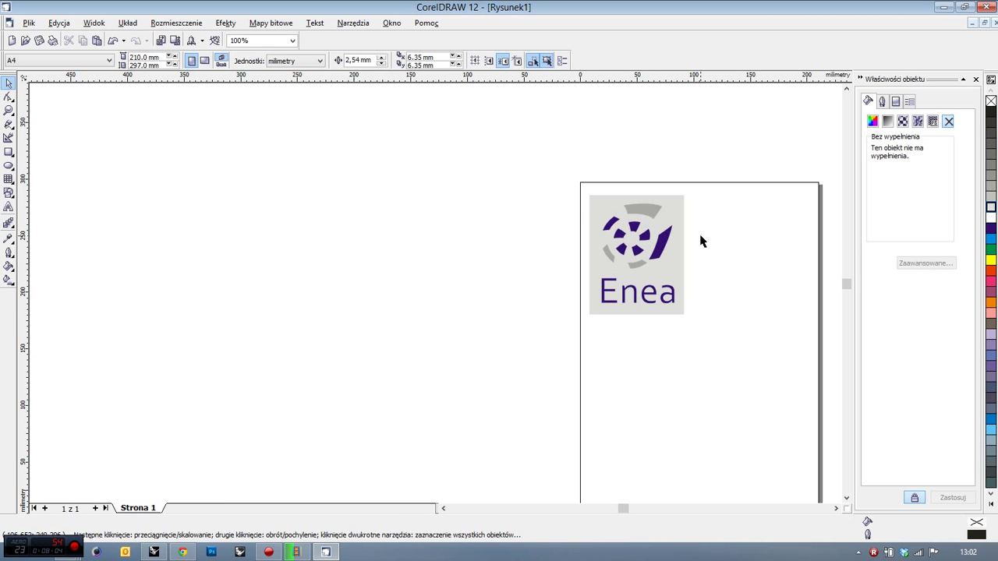
- Select the whole logo with its frame and move it toward the middle of the page
{"action": "scroll", "coordinate": [716, 272], "scroll_direction": "up", "scroll_amount": 1}
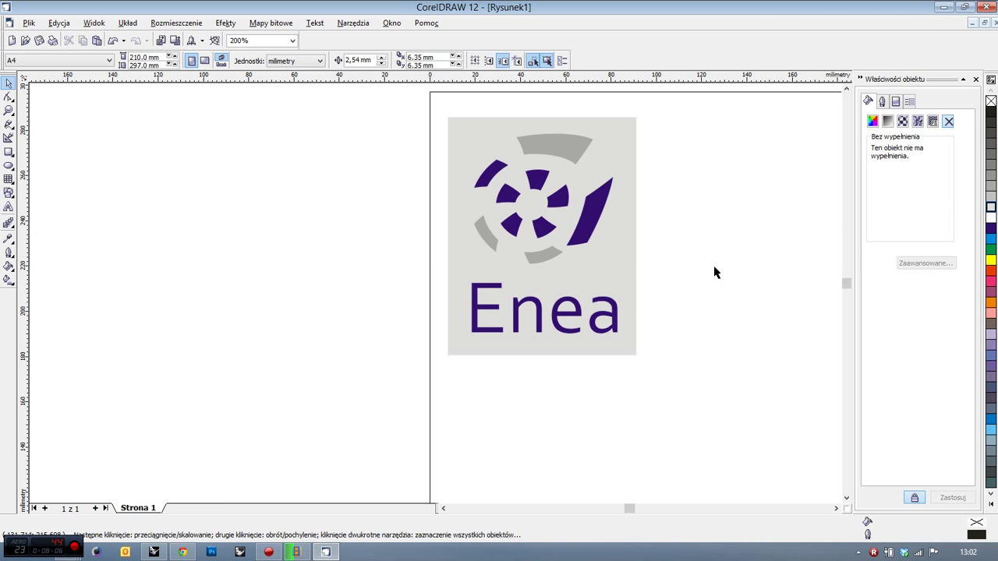
{"action": "left_click_drag", "start_coordinate": [441, 99], "coordinate": [669, 382]}
{"action": "scroll", "coordinate": [407, 216], "scroll_direction": "down", "scroll_amount": 1}
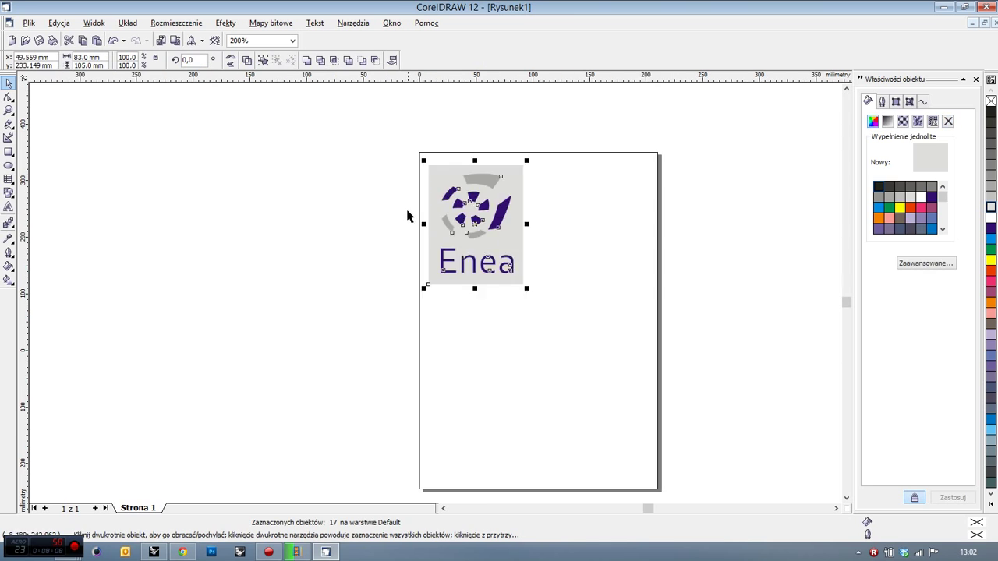
{"action": "scroll", "coordinate": [446, 219], "scroll_direction": "down", "scroll_amount": 1}
{"action": "left_click_drag", "start_coordinate": [446, 219], "coordinate": [479, 258]}
{"action": "left_click", "coordinate": [556, 301]}
{"action": "scroll", "coordinate": [550, 289], "scroll_direction": "up", "scroll_amount": 2}
{"action": "scroll", "coordinate": [548, 285], "scroll_direction": "up", "scroll_amount": 1}
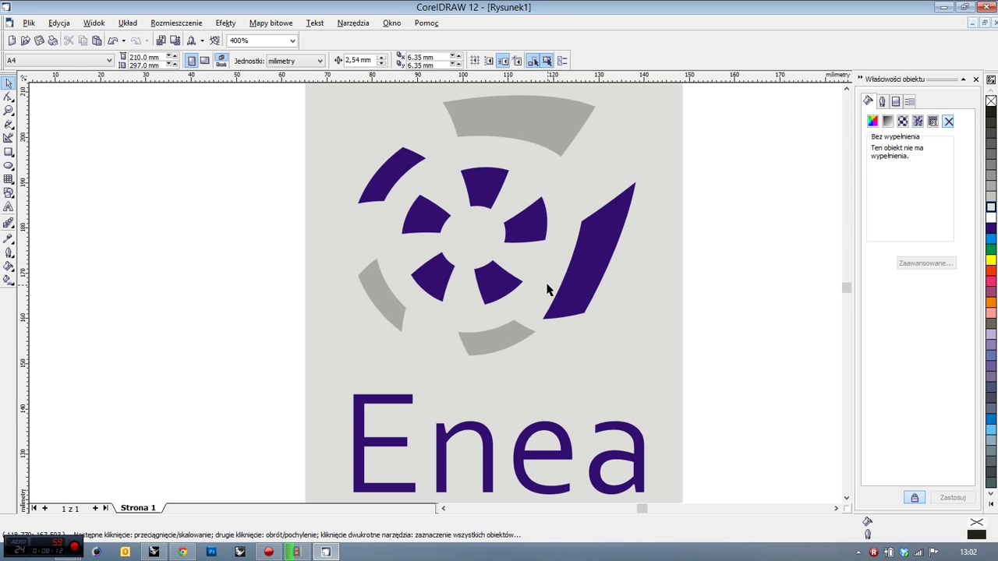